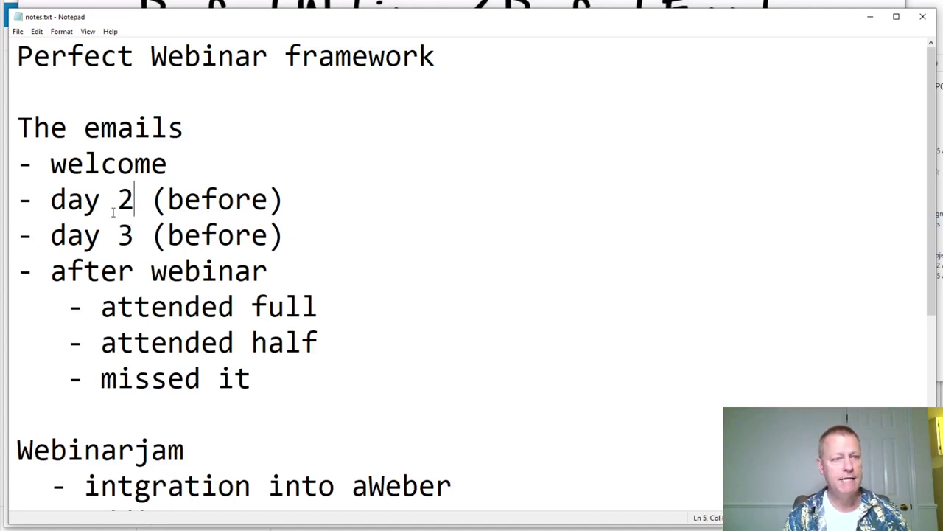
Review the planned emails in the notes, highlighting the welcome, day 2, day 3 and after webinar items
drag(50, 164, 174, 156)
drag(49, 199, 292, 188)
drag(50, 236, 290, 232)
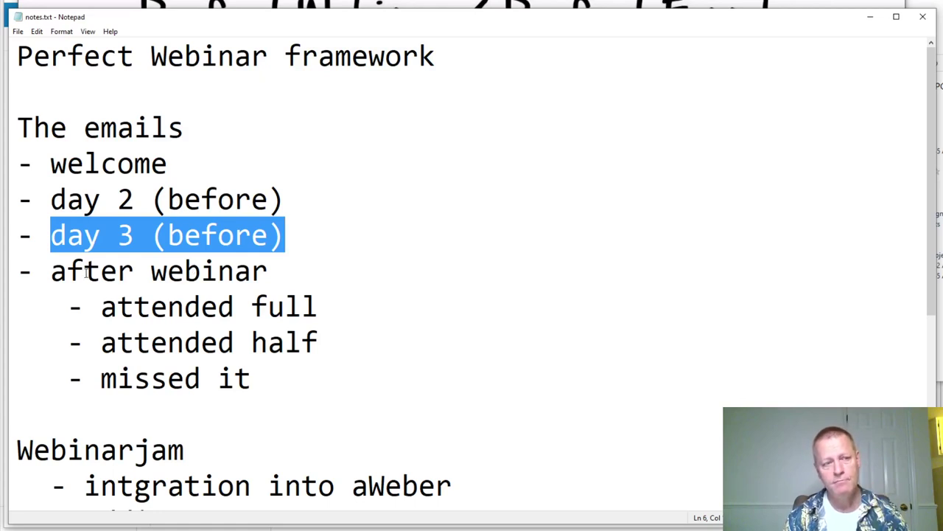
drag(51, 273, 267, 276)
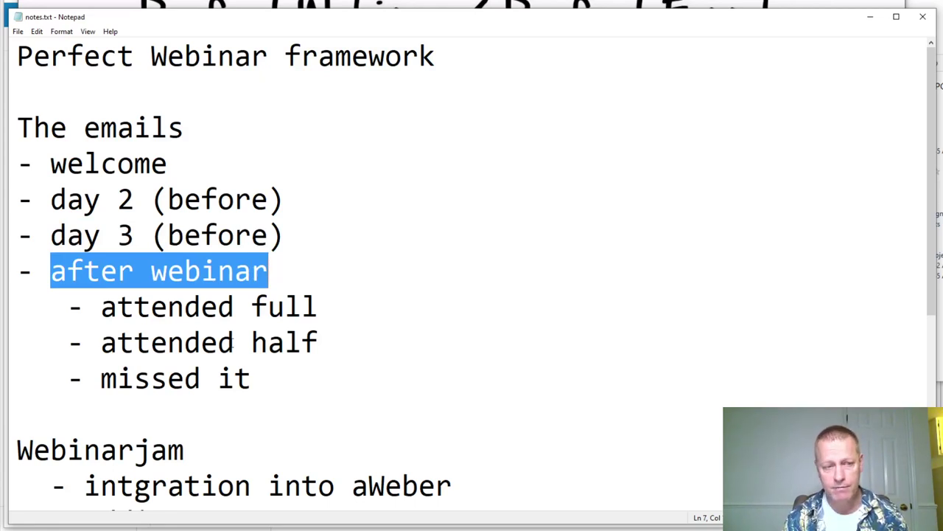
scroll(234, 342, down, 2)
scroll(220, 247, up, 1)
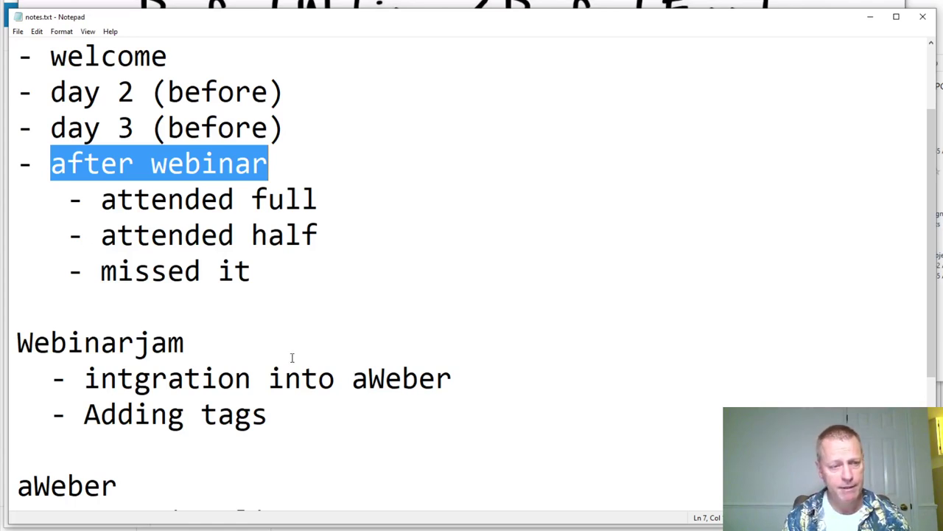
Review the Webinarjam and aWeber sections of the notes, highlighting their headings
scroll(291, 354, down, 2)
double_click(80, 129)
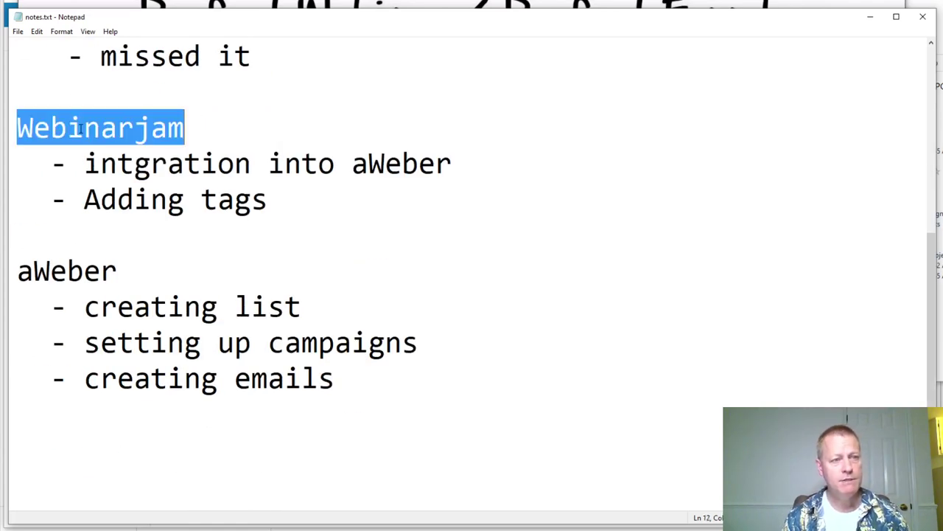
click(77, 270)
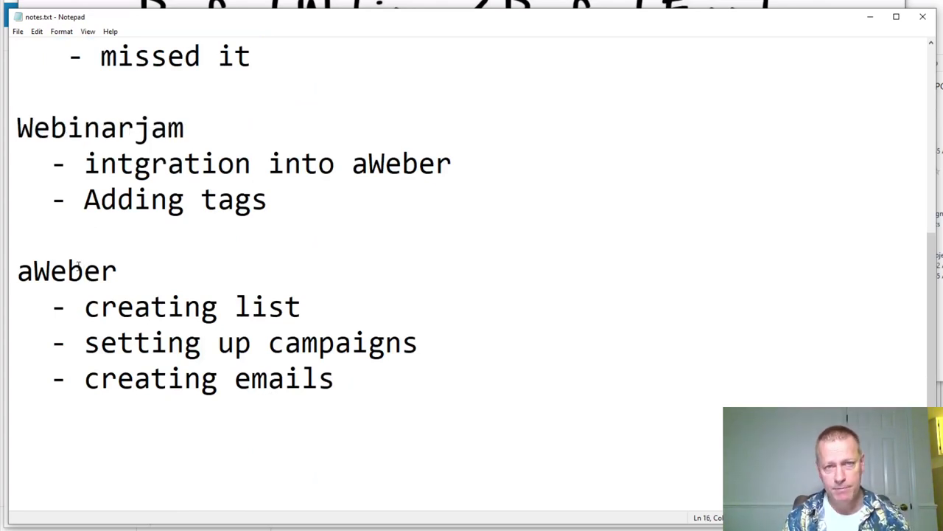
double_click(111, 274)
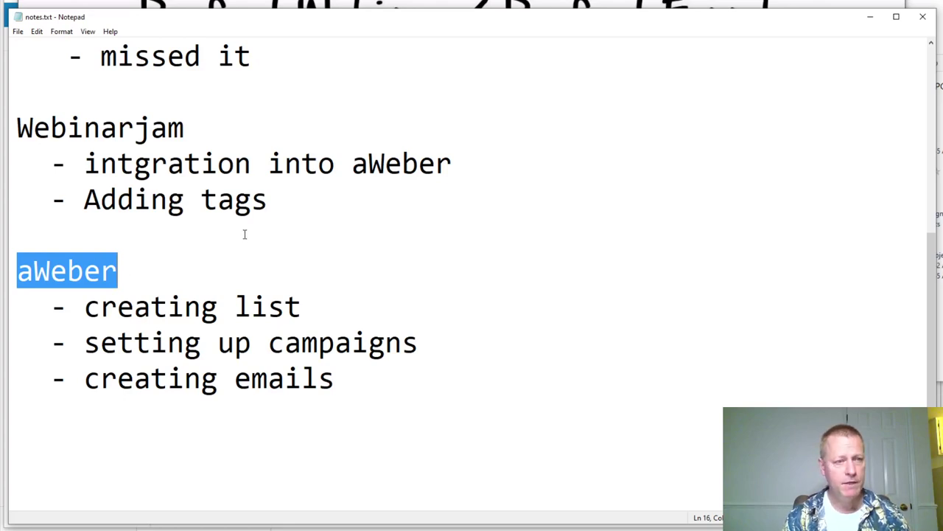
scroll(245, 234, up, 2)
scroll(227, 367, up, 1)
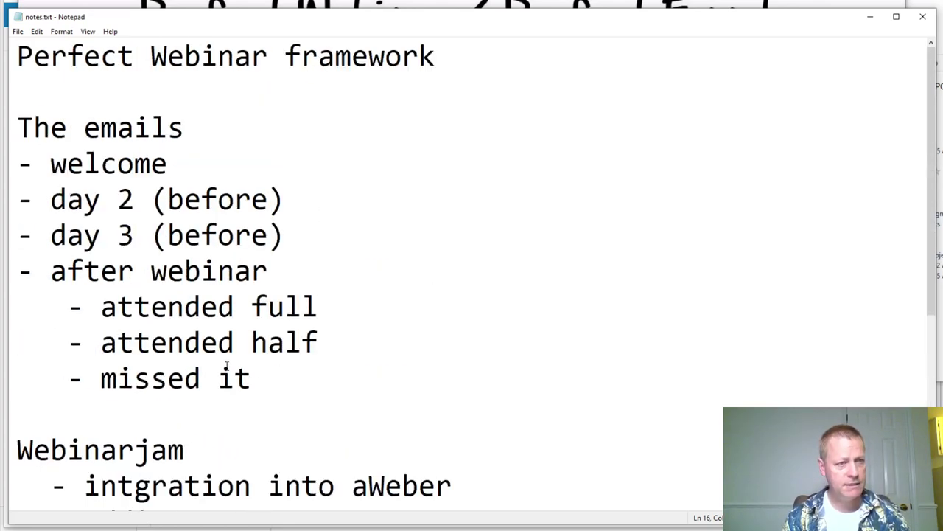
scroll(457, 358, down, 2)
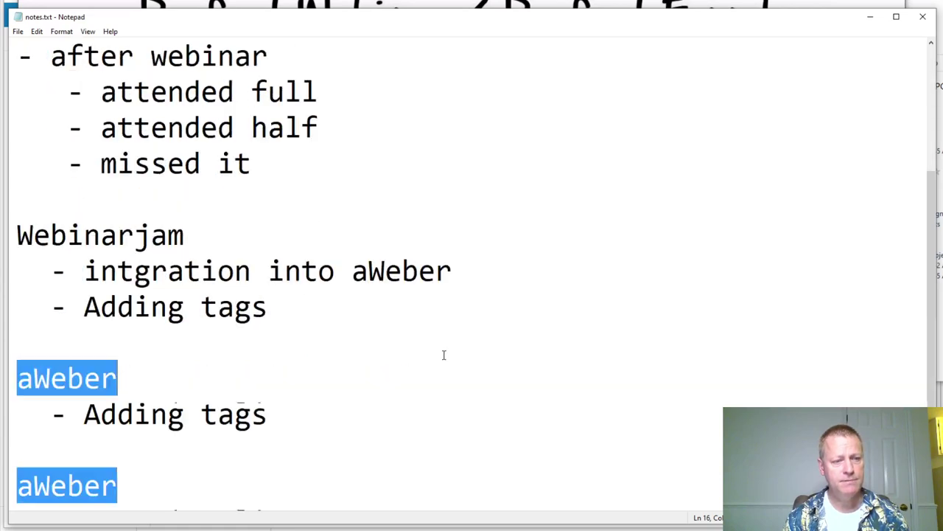
double_click(84, 232)
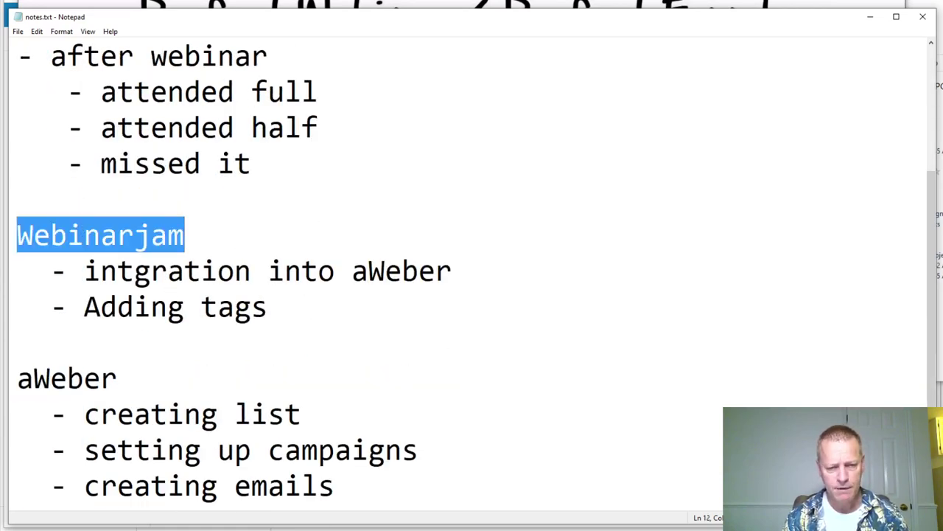
Switch to Chrome, go to the WebinarJam website in a new tab, log in and show the WebinarJam webinar list
click(354, 530)
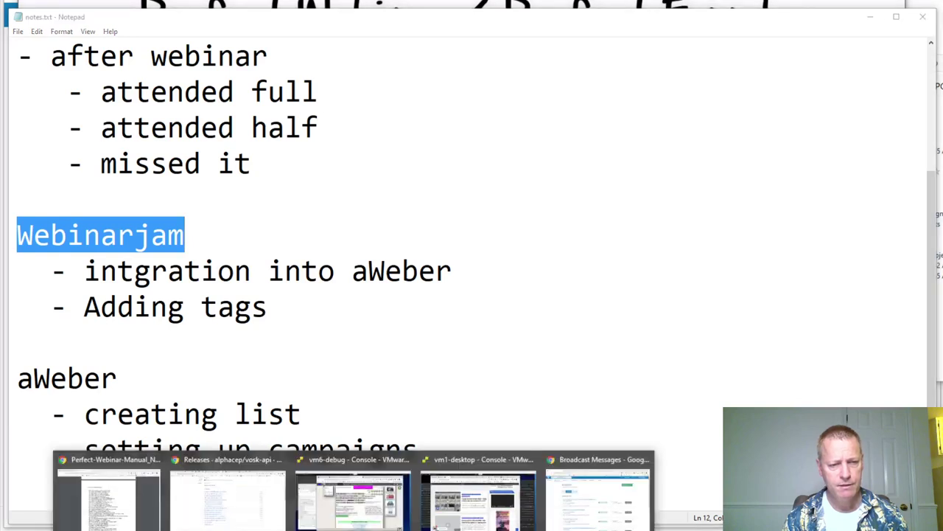
click(597, 494)
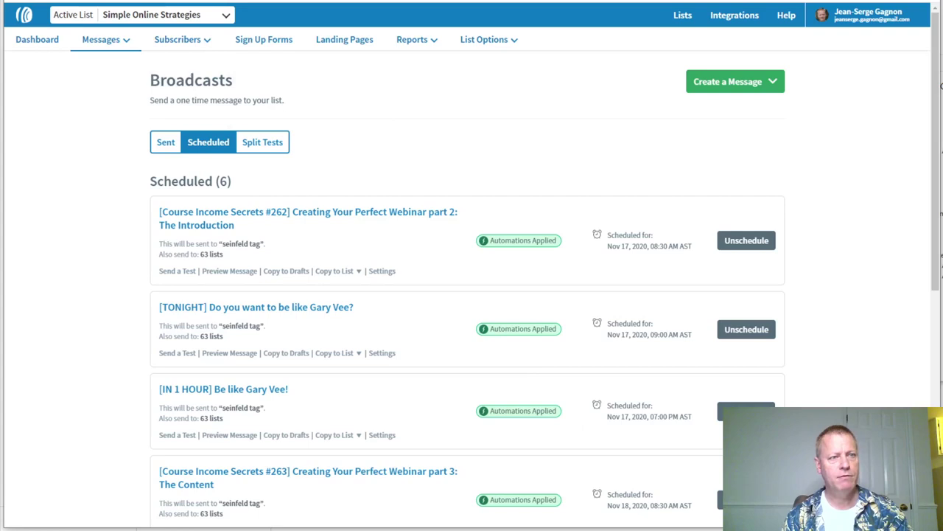
click(207, 15)
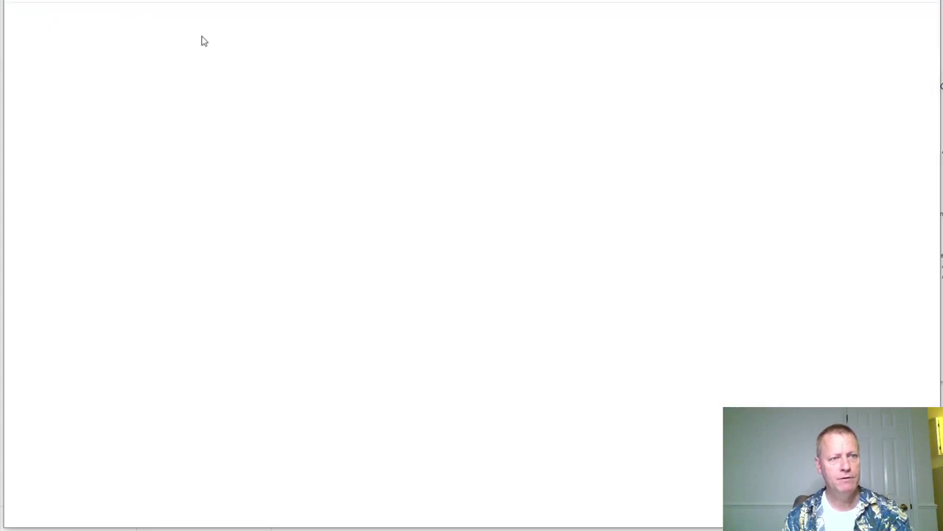
text(webinarj)
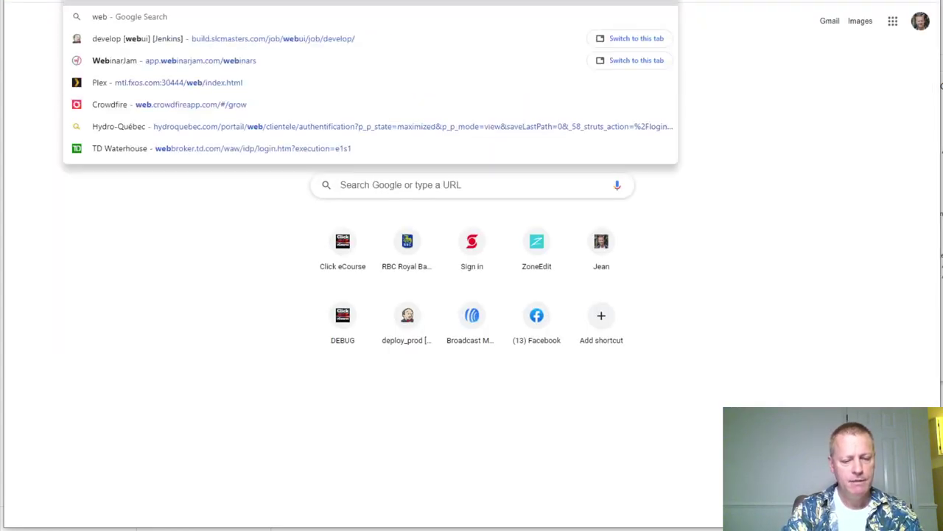
text(am)
key(Return)
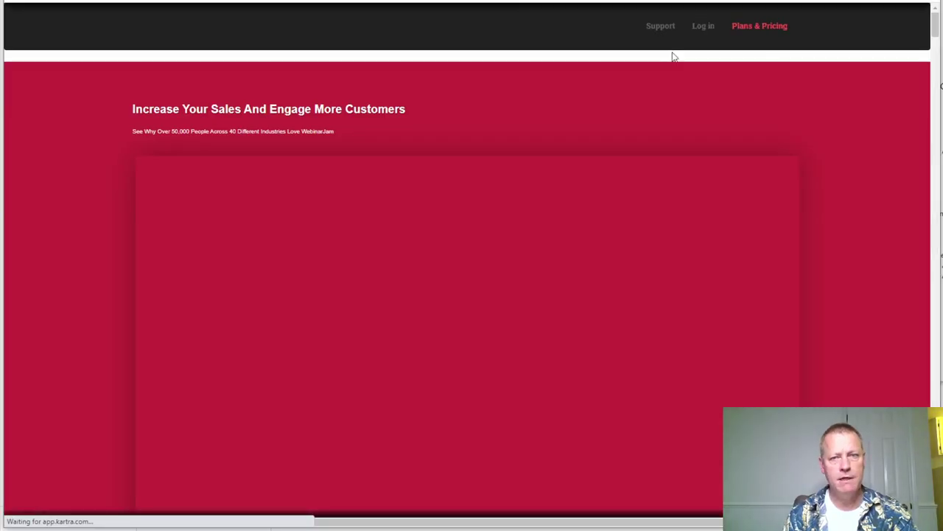
click(702, 27)
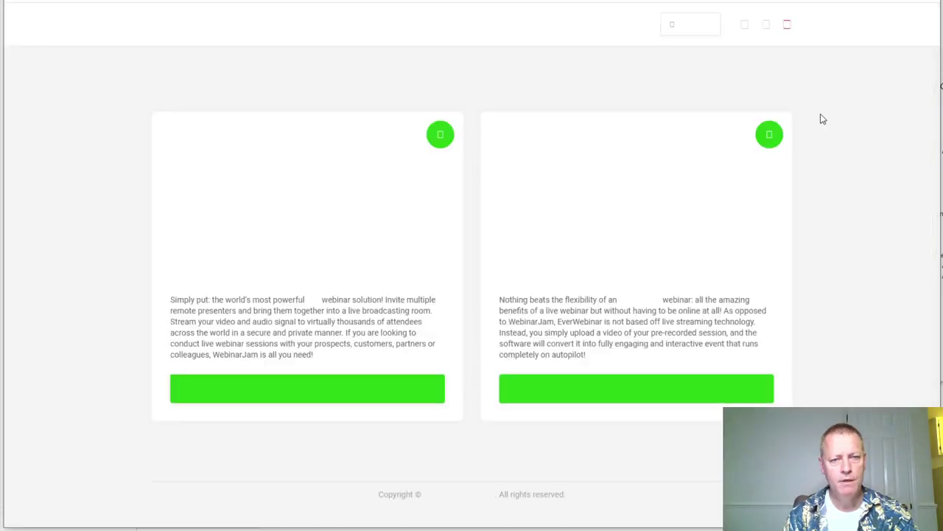
click(303, 390)
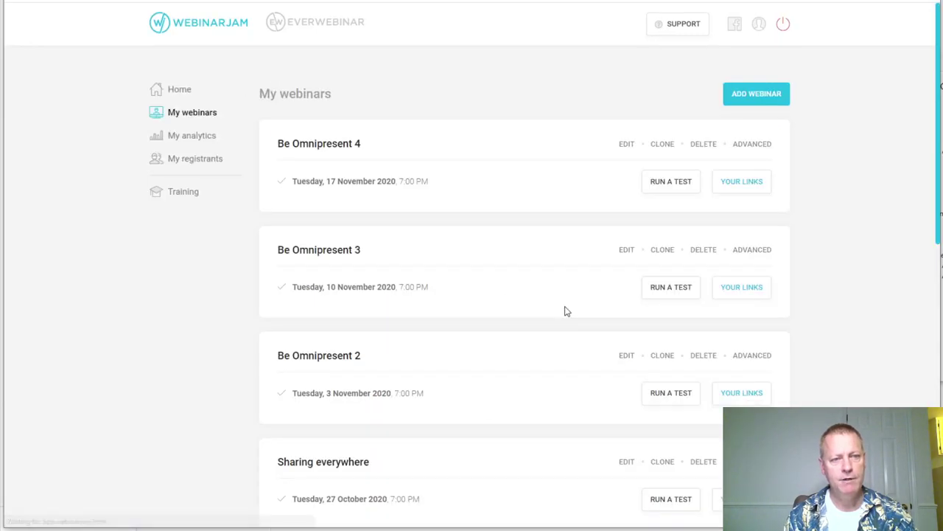
Open the Be Omnipresent 4 webinar for editing with Full configuration
click(627, 147)
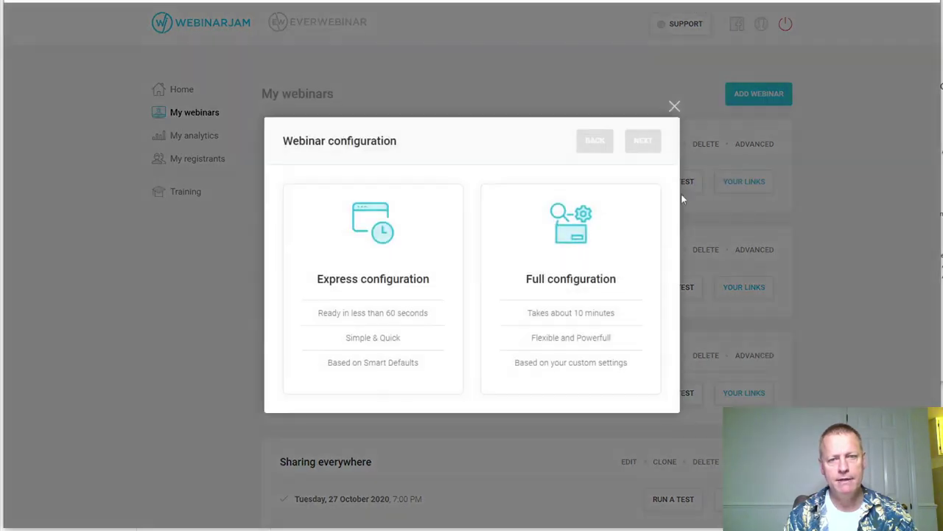
click(604, 253)
click(639, 143)
click(748, 139)
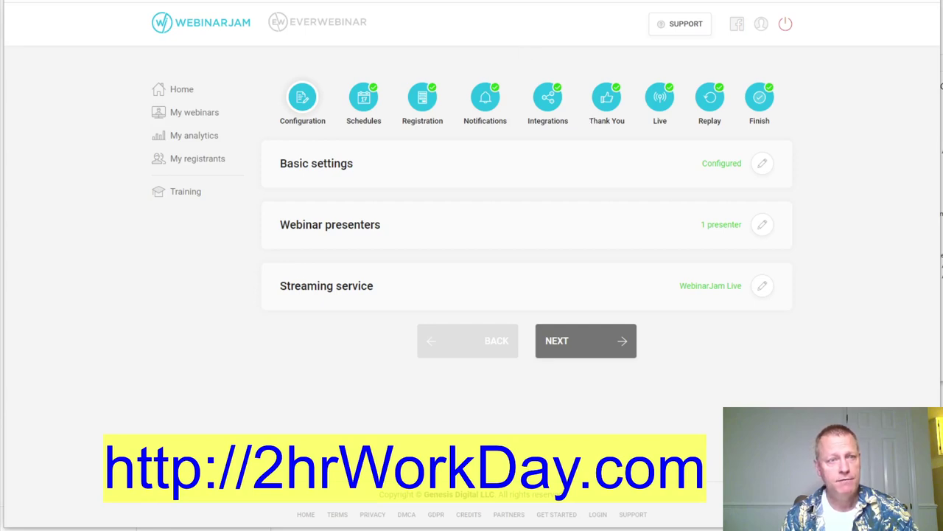
Look up 2hrworkday in a new browser tab
key(ctrl+t)
text(2)
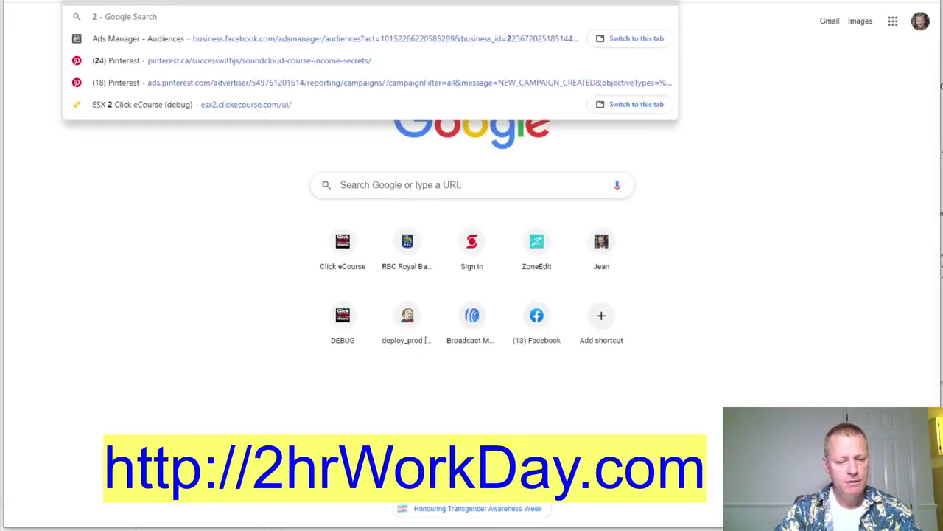
text(hrworkday)
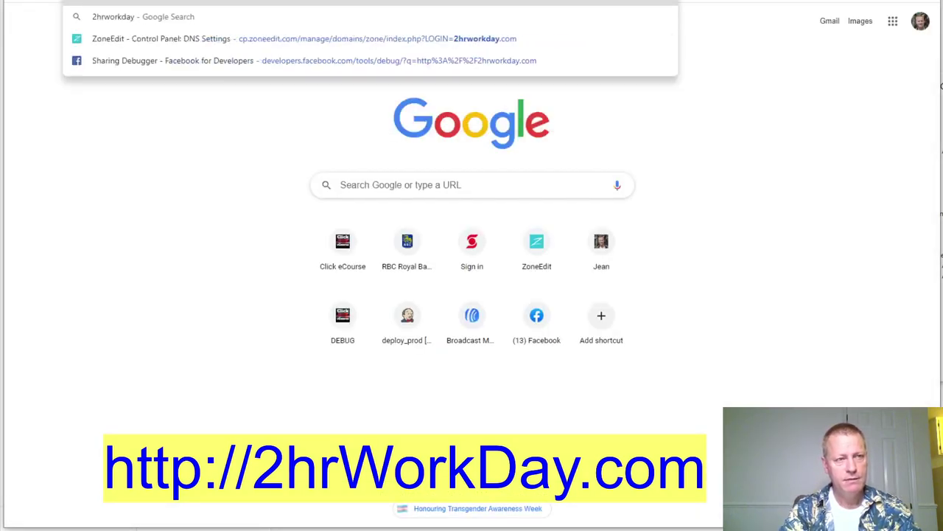
key(Return)
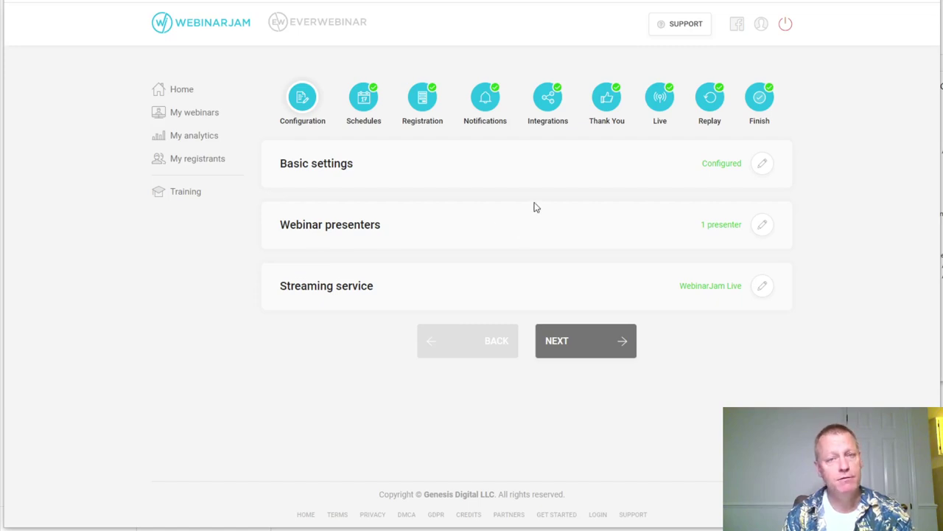
Open the AWeber integration rules in the webinar's email autoresponder integration settings
click(551, 101)
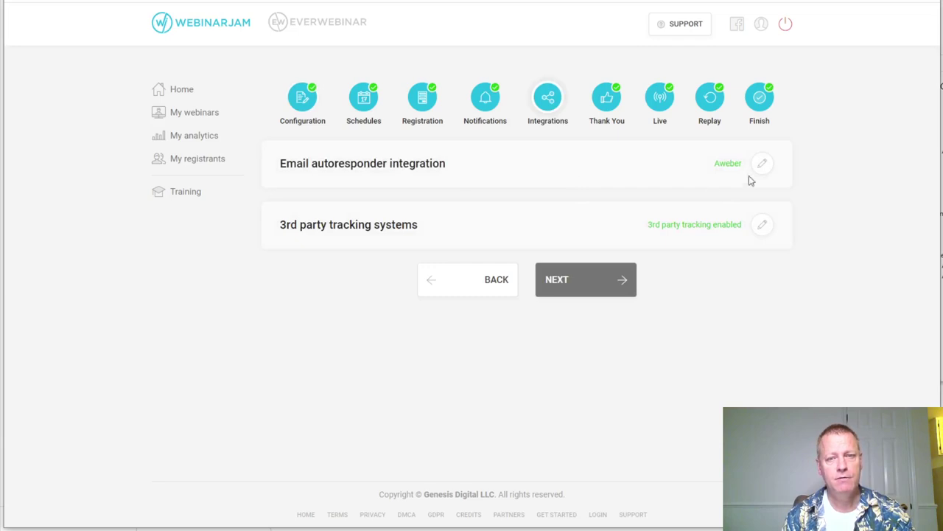
click(762, 165)
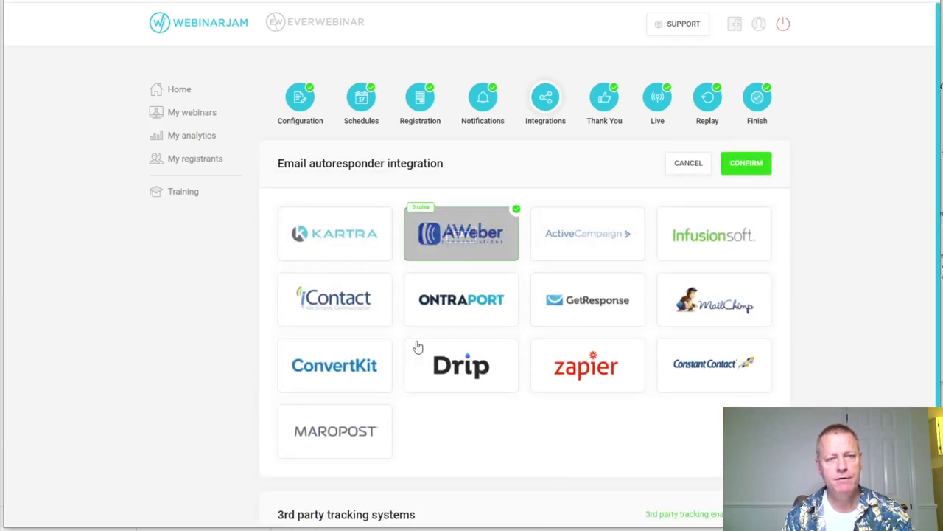
scroll(598, 397, down, 1)
scroll(598, 397, down, 2)
scroll(567, 368, up, 2)
mouse_move(491, 250)
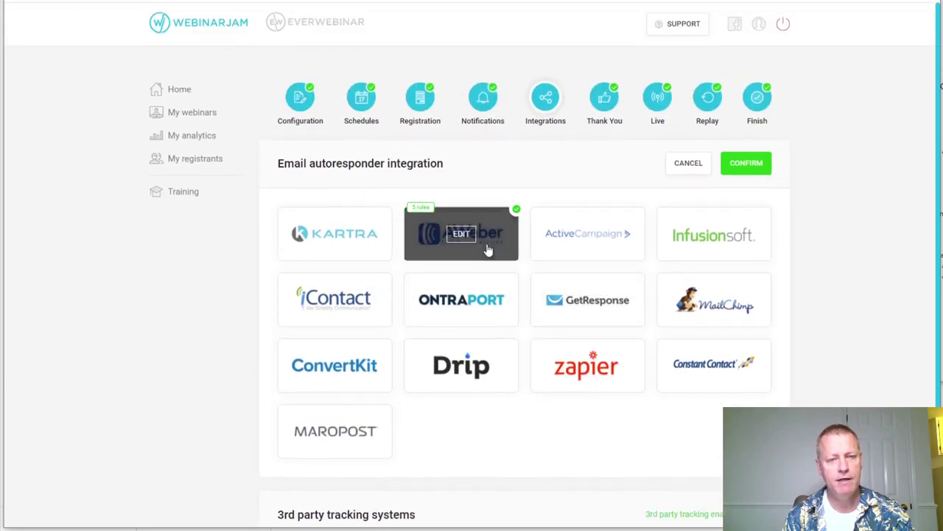
click(461, 233)
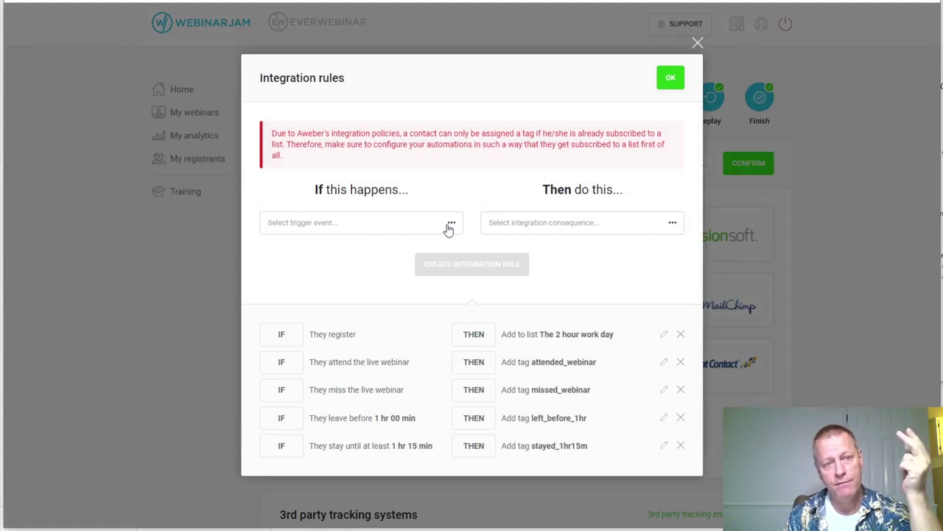
Examine the available trigger events and integration consequences, and the list assigned by the registration rule
click(446, 228)
click(456, 196)
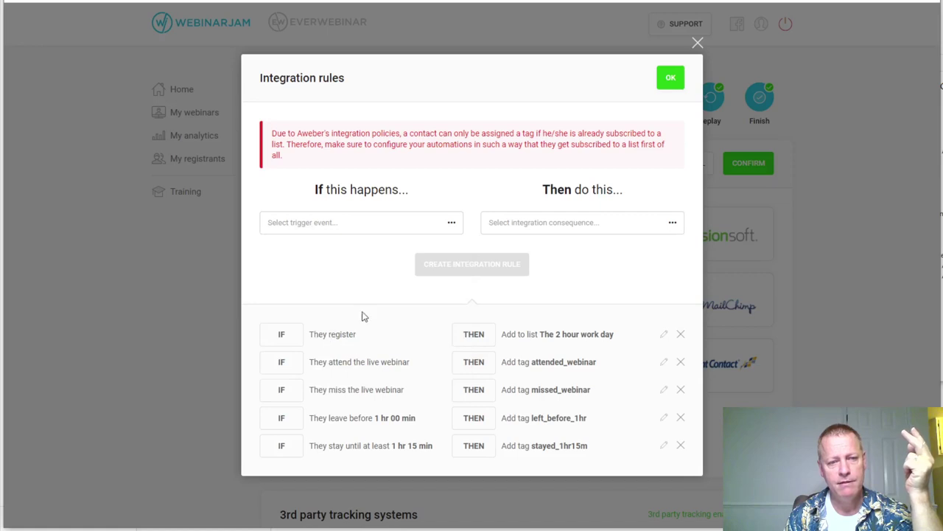
click(448, 228)
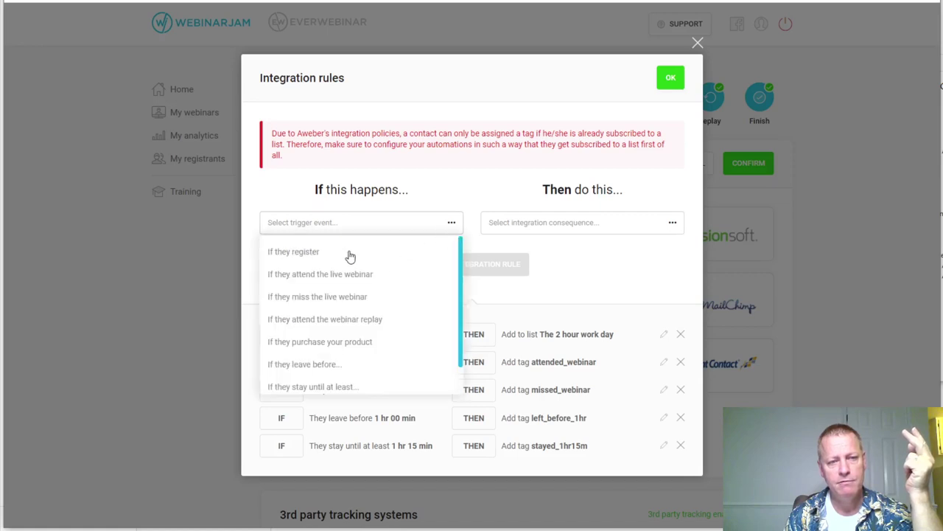
click(447, 233)
click(568, 231)
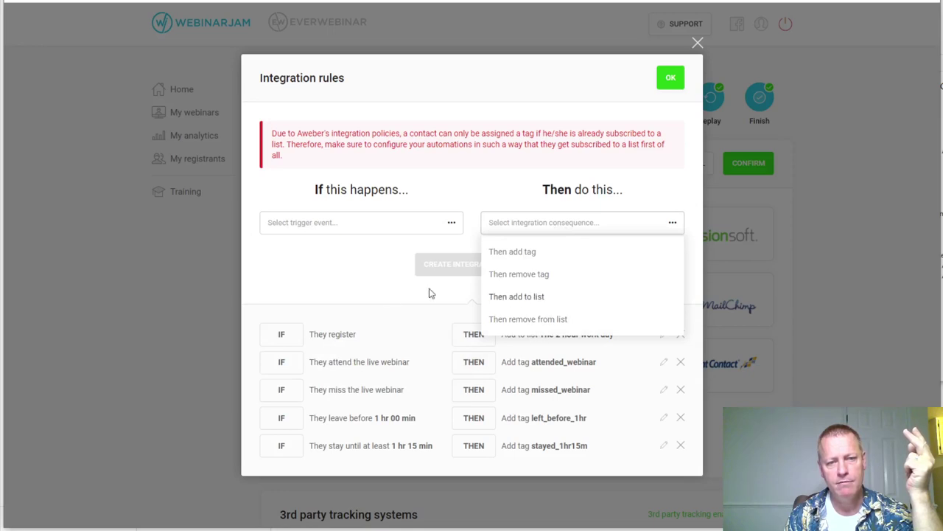
click(371, 299)
drag(616, 336, 539, 336)
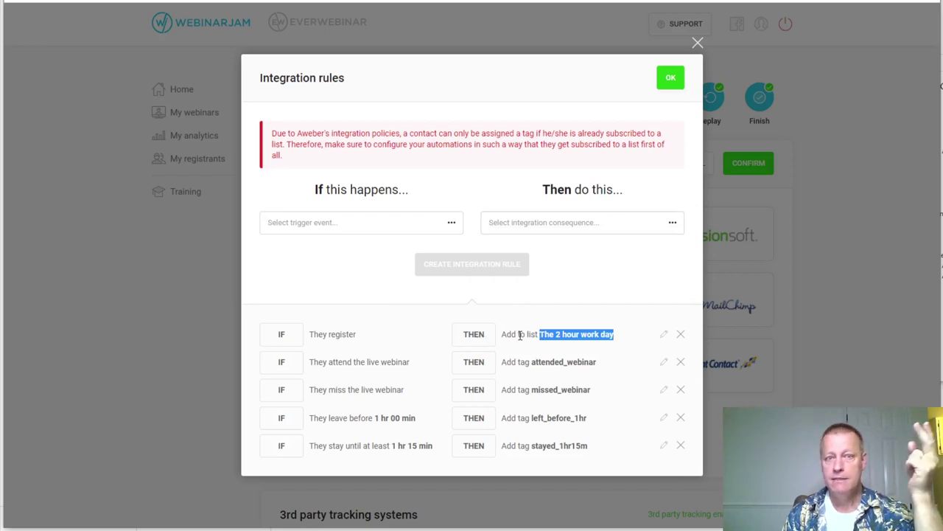
click(557, 286)
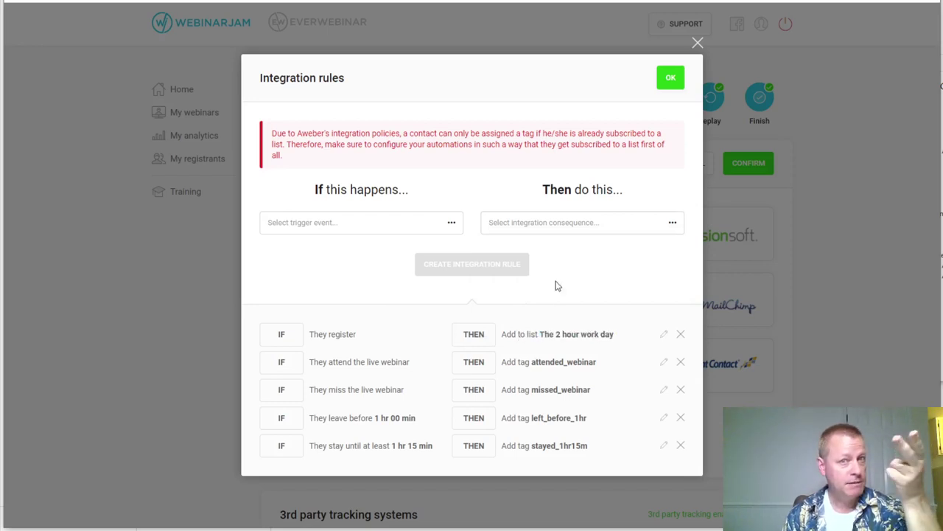
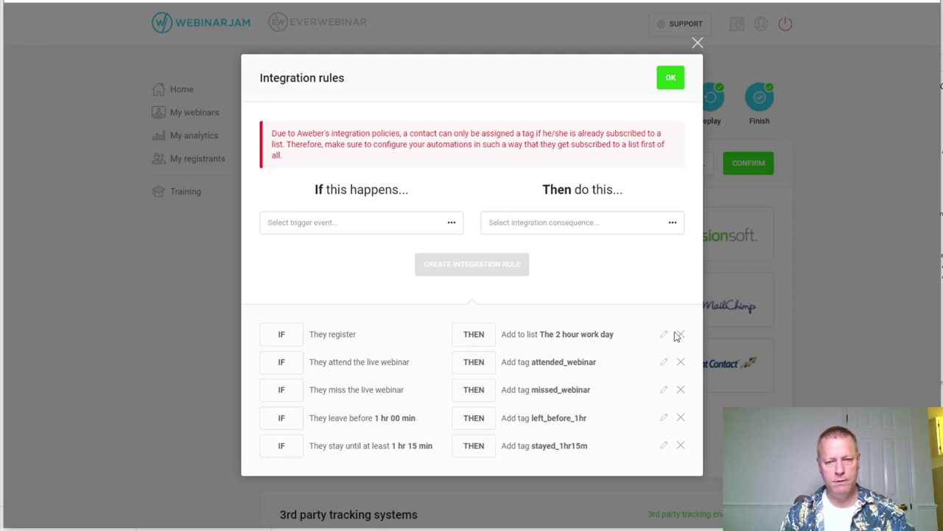
Change the tag in the live webinar attendance rule to attended_webinar_omni and update the rule
click(664, 362)
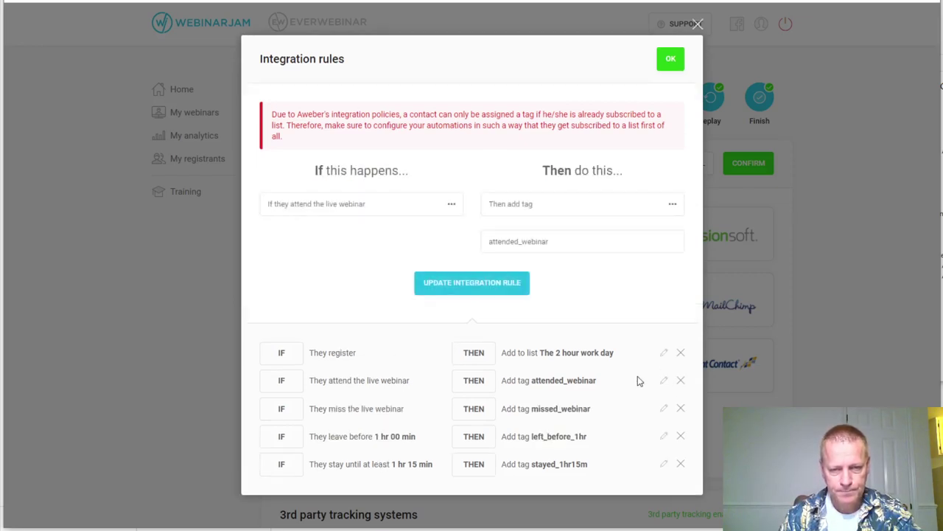
click(572, 240)
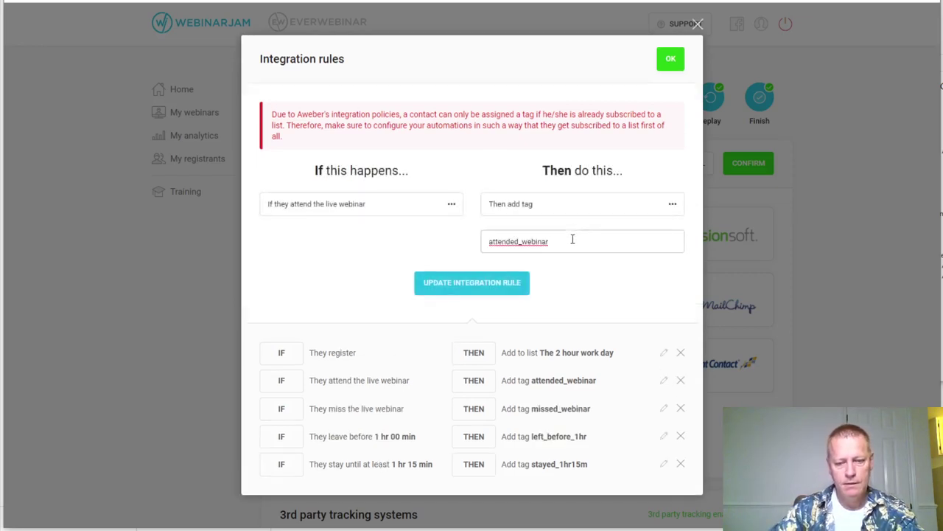
text(_omni)
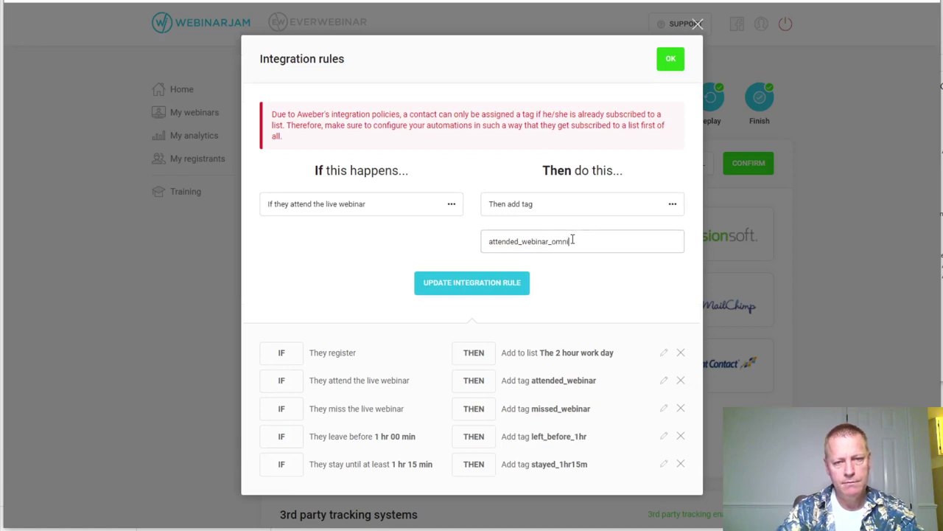
click(486, 294)
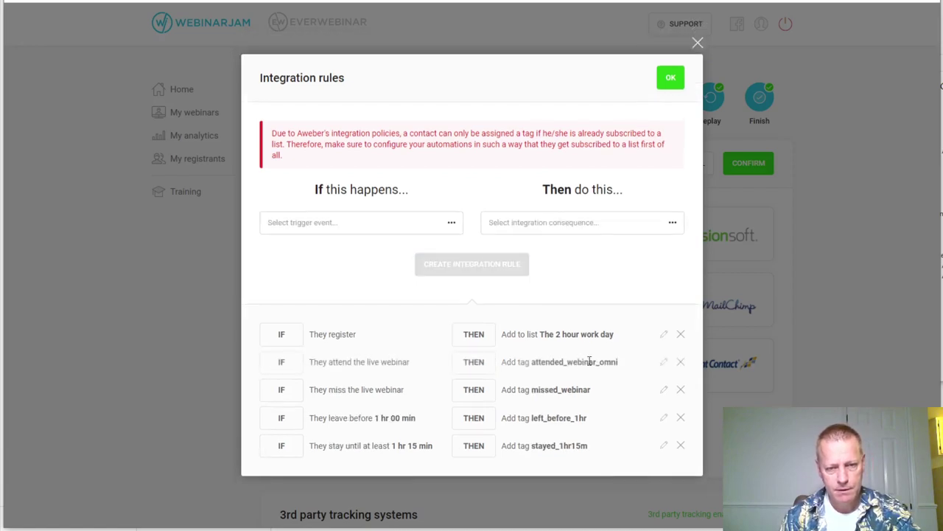
Change the tag in the missed live webinar rule to missed_webinar_omni and update the rule
click(664, 390)
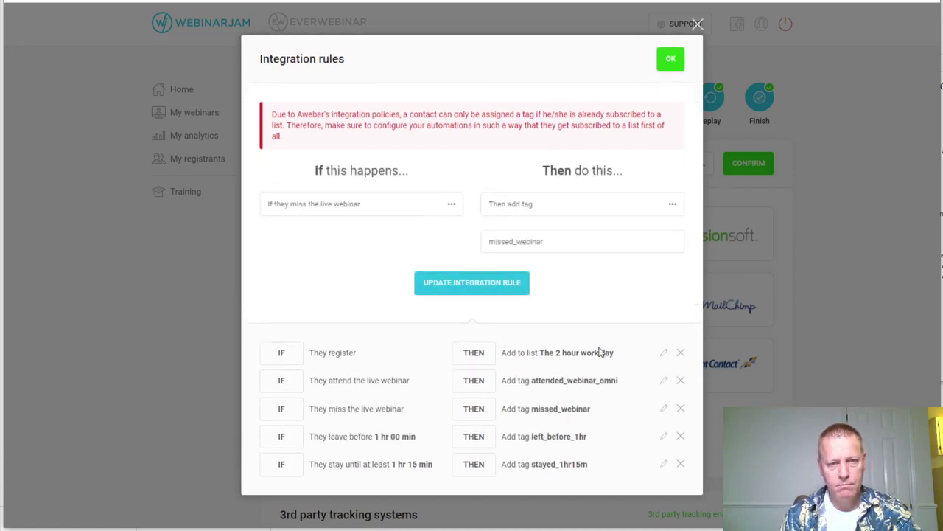
click(569, 244)
text(_omni)
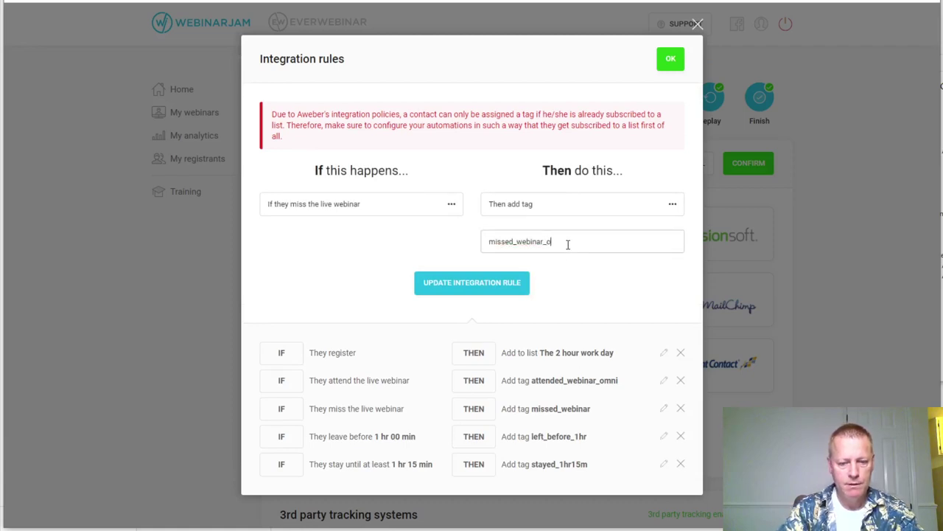
key(ctrl+a)
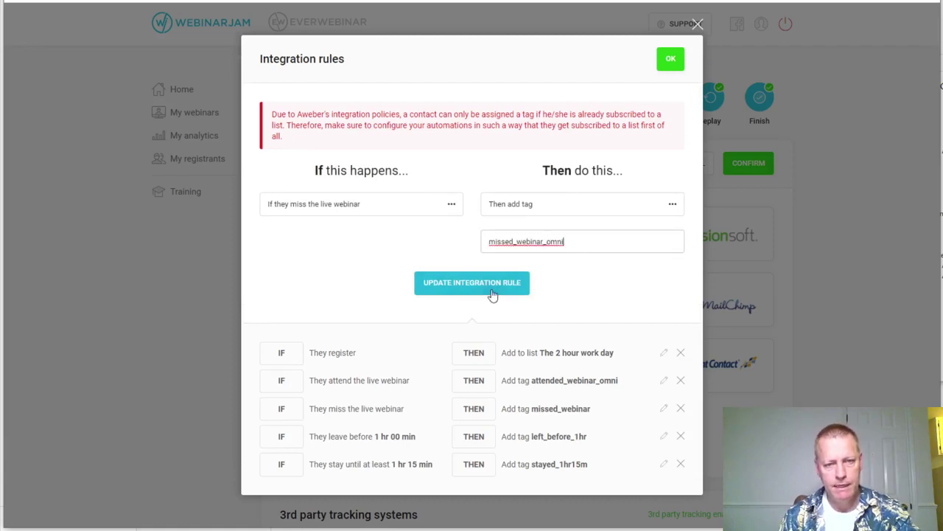
click(521, 283)
Change the tag in the rule for leaving before 1 hr 00 min to left_before_1hr_omni and update it
click(663, 418)
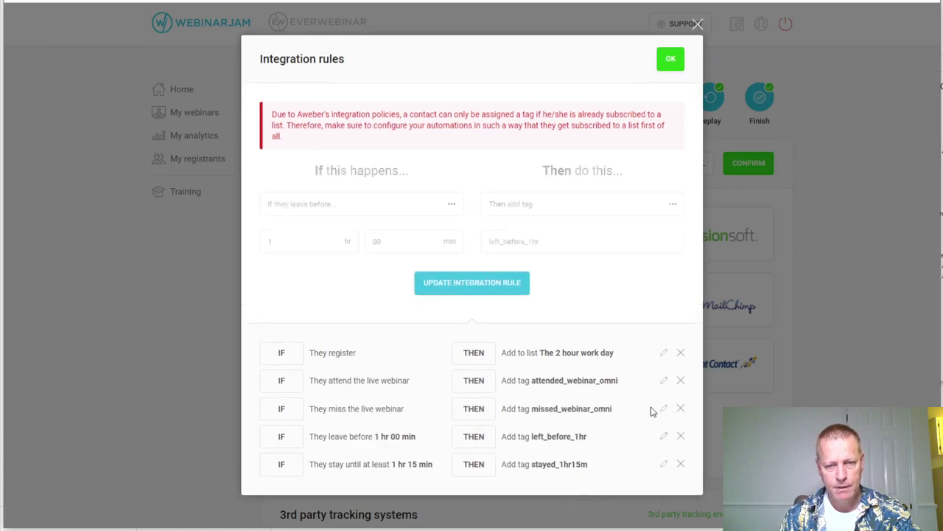
click(560, 245)
text(_omni)
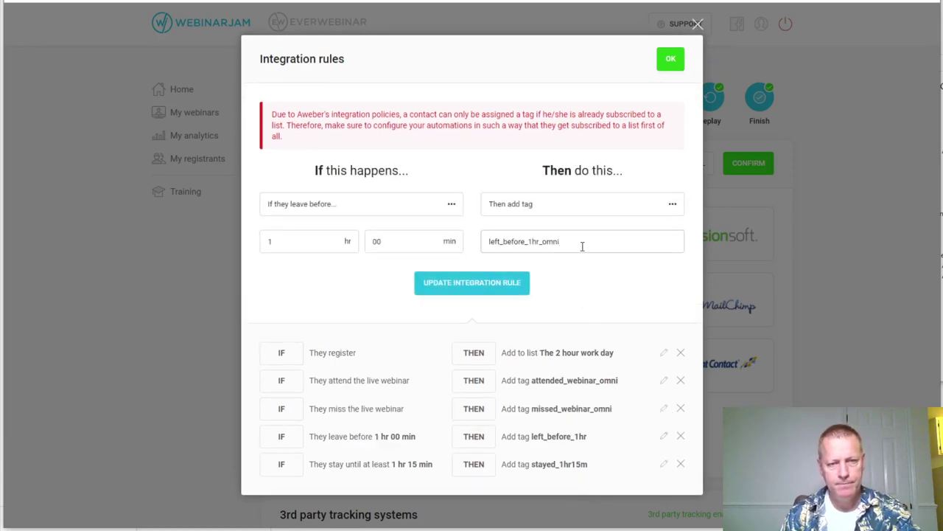
click(505, 284)
Change the tag in the rule for staying until at least 1 hr 15 min to stayed_1hr15m_omni and update it
click(664, 445)
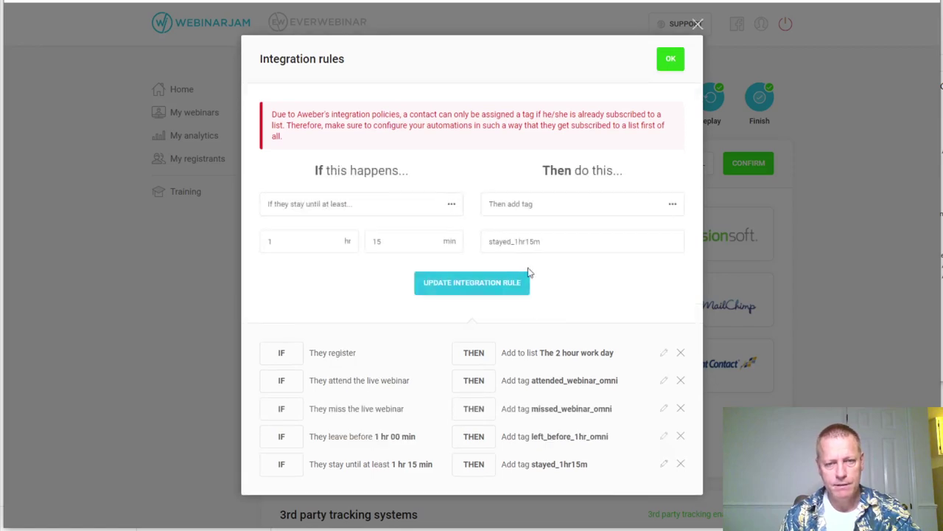
text(_o)
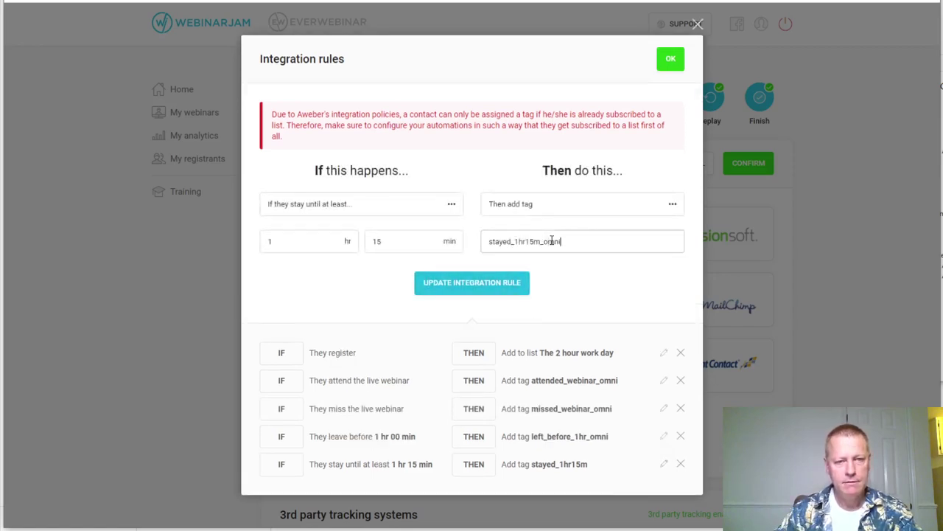
text(mni)
click(518, 282)
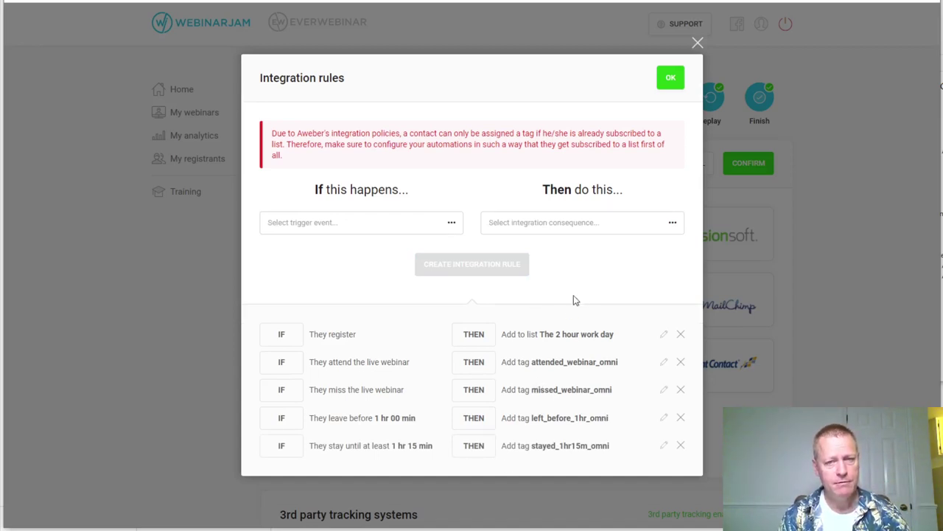
Accept the integration rules, confirm the email autoresponder integration, and finish the webinar setup back to the dashboard
click(670, 82)
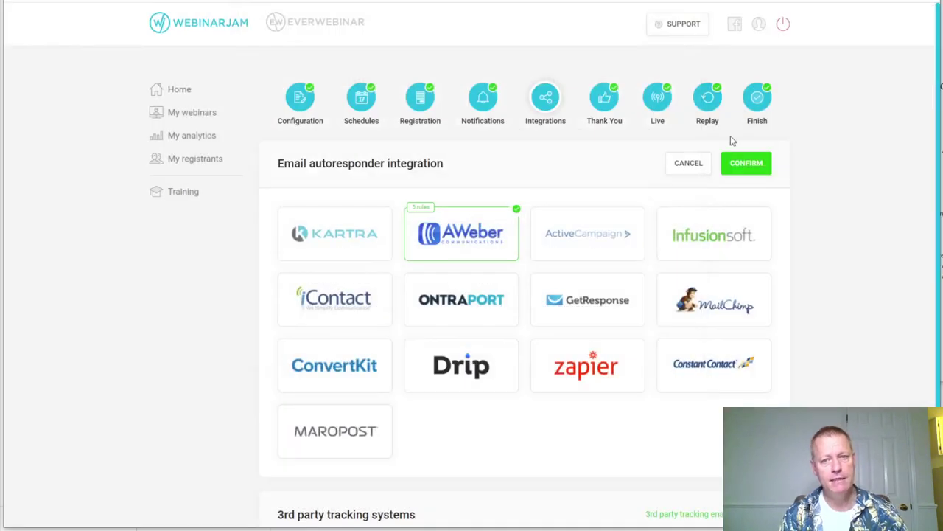
click(745, 163)
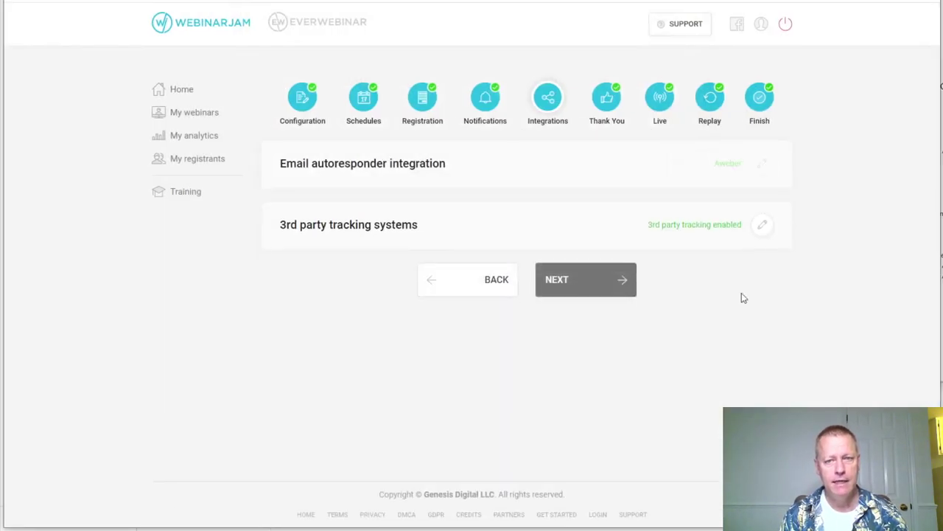
click(769, 96)
click(601, 310)
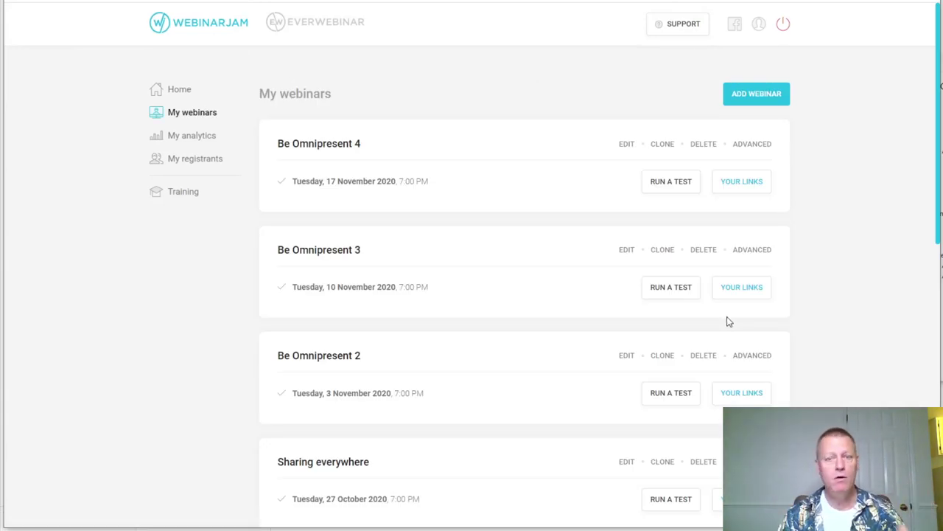
Reopen the Be Omnipresent 4 webinar in full configuration and open its reminder notifications for editing
click(626, 145)
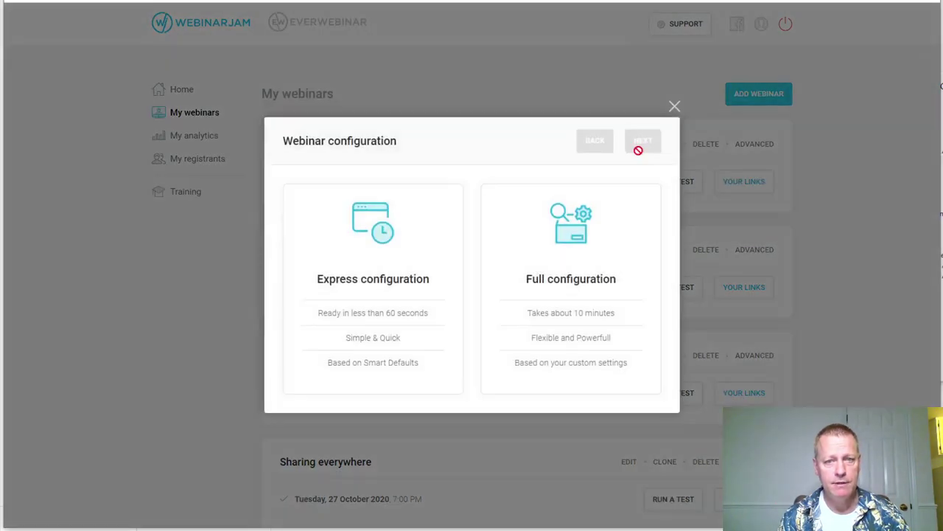
click(581, 264)
click(645, 144)
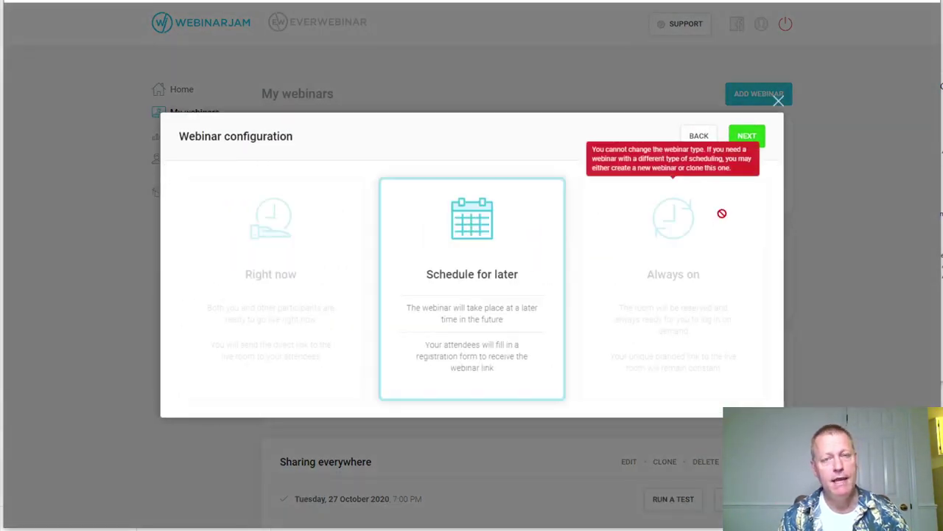
click(746, 140)
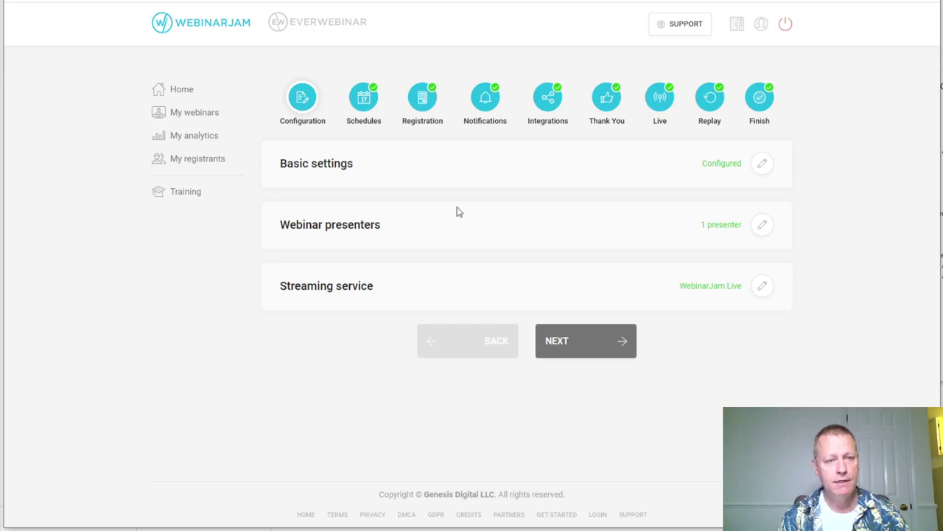
click(549, 104)
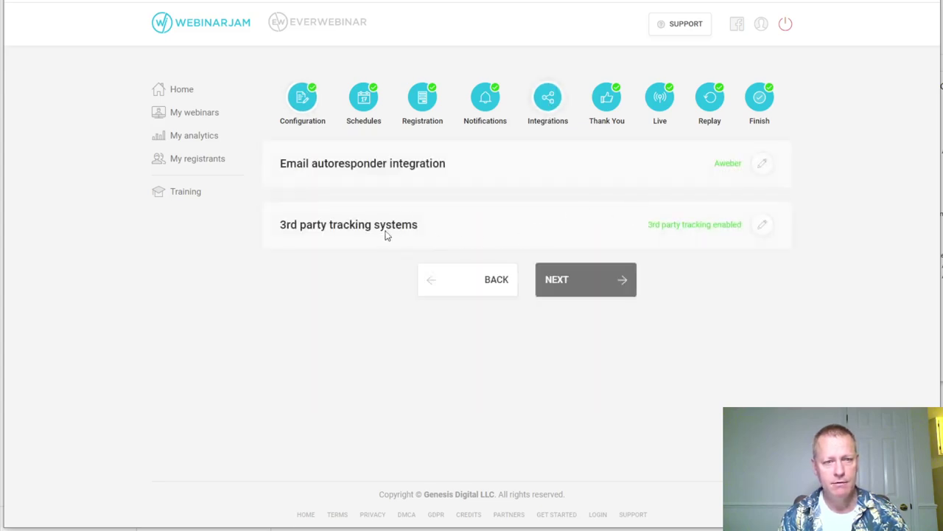
click(484, 107)
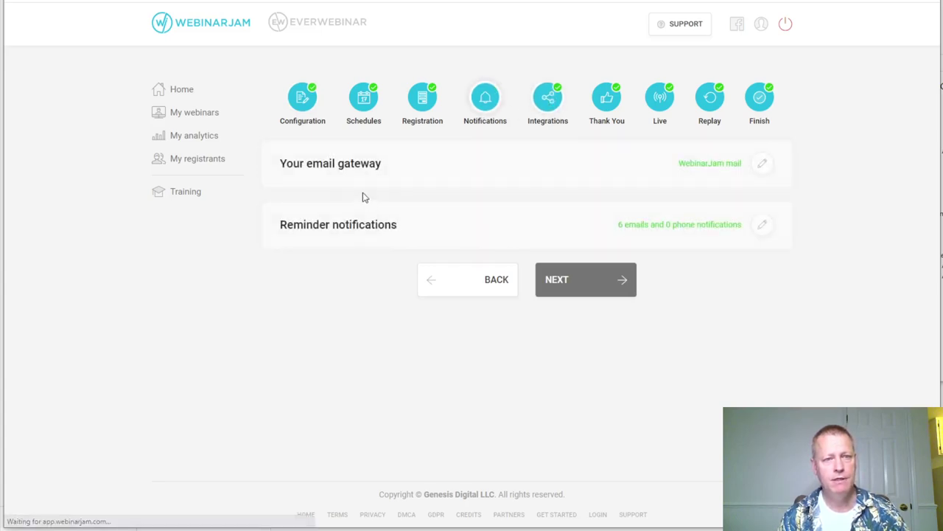
click(762, 224)
Examine the timing and subjects of the pre-webinar, last minute and post-webinar email notifications
scroll(636, 390, down, 3)
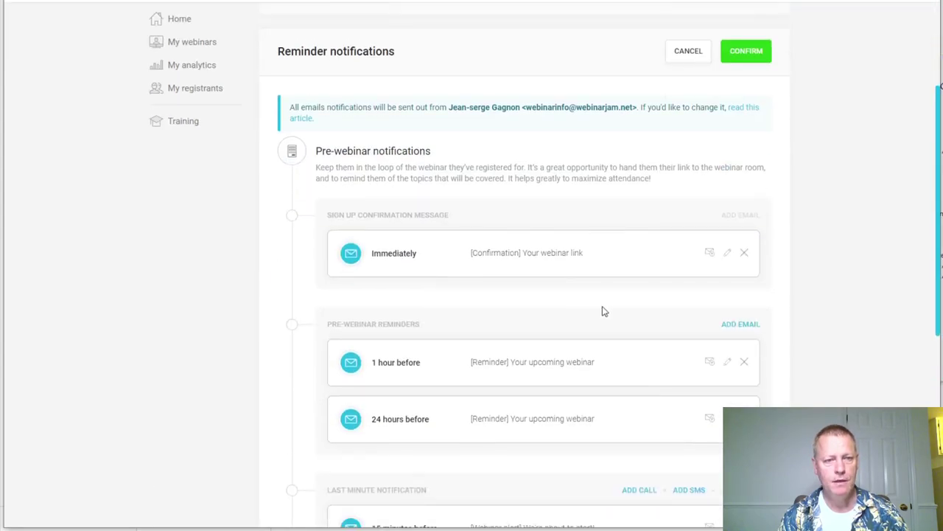
scroll(549, 336, down, 2)
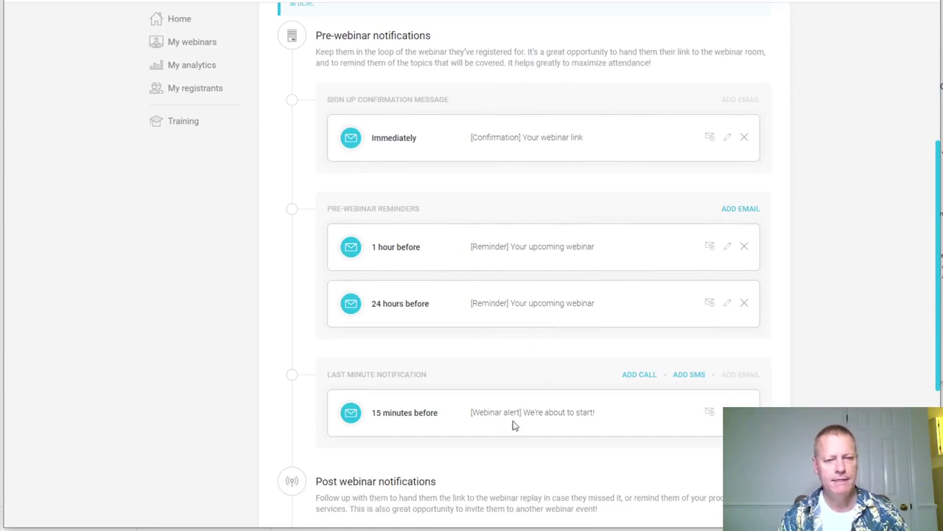
scroll(585, 398, down, 2)
scroll(495, 404, down, 3)
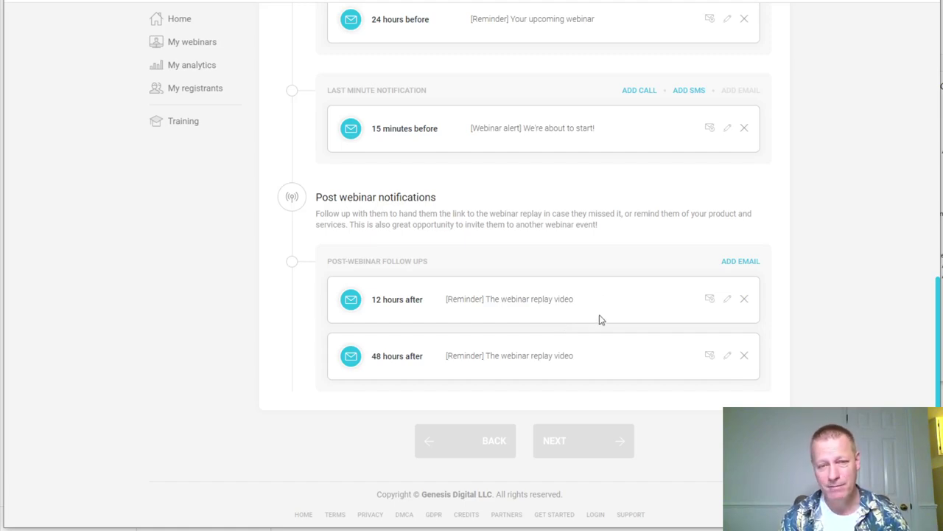
scroll(600, 319, up, 3)
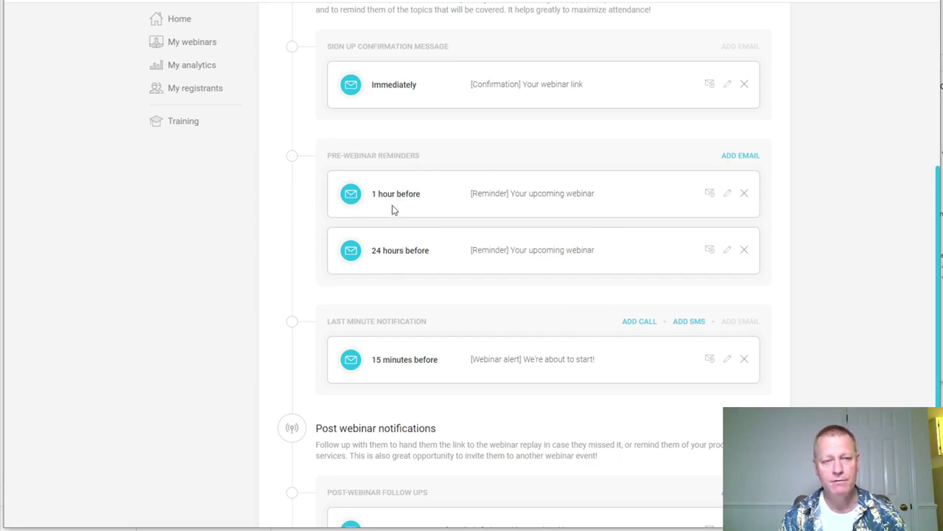
scroll(523, 376, down, 3)
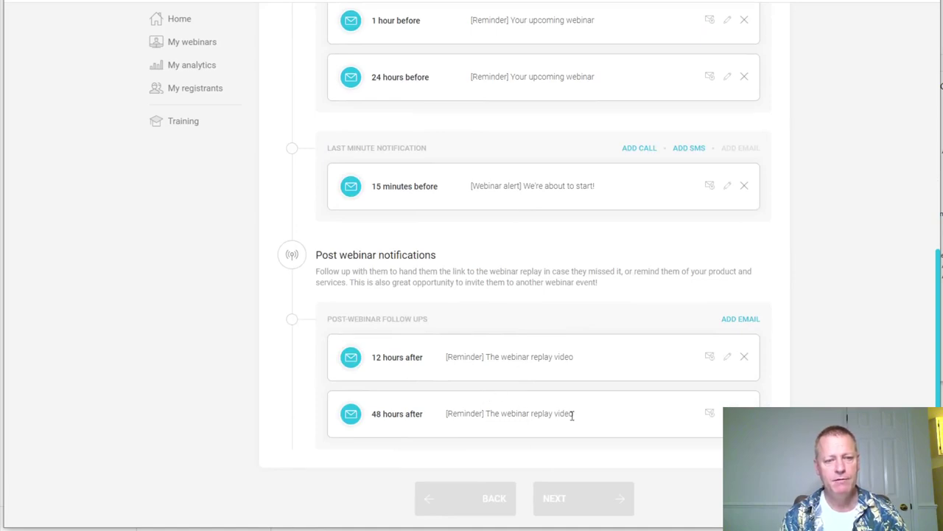
Examine the body and available shortcodes of the follow-up email sent 12 hours after the webinar, and close it without saving
click(728, 357)
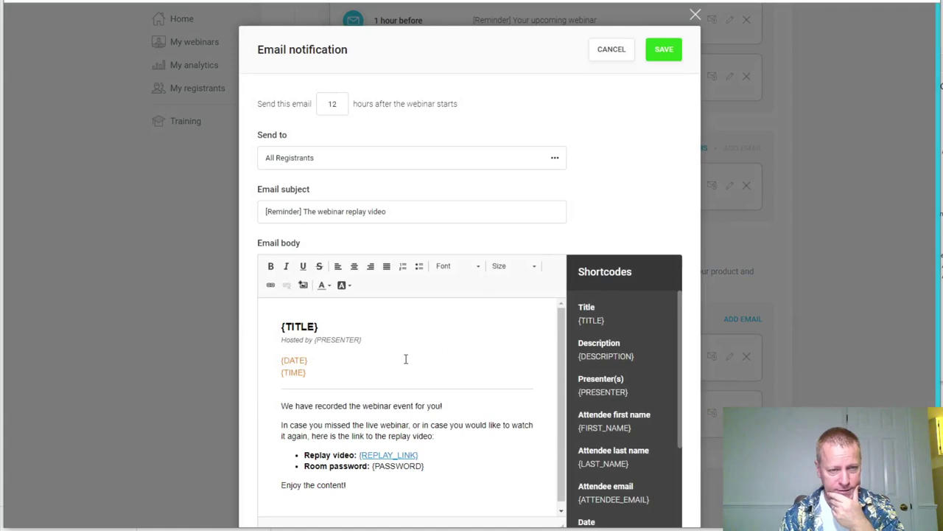
drag(330, 407, 406, 400)
click(430, 402)
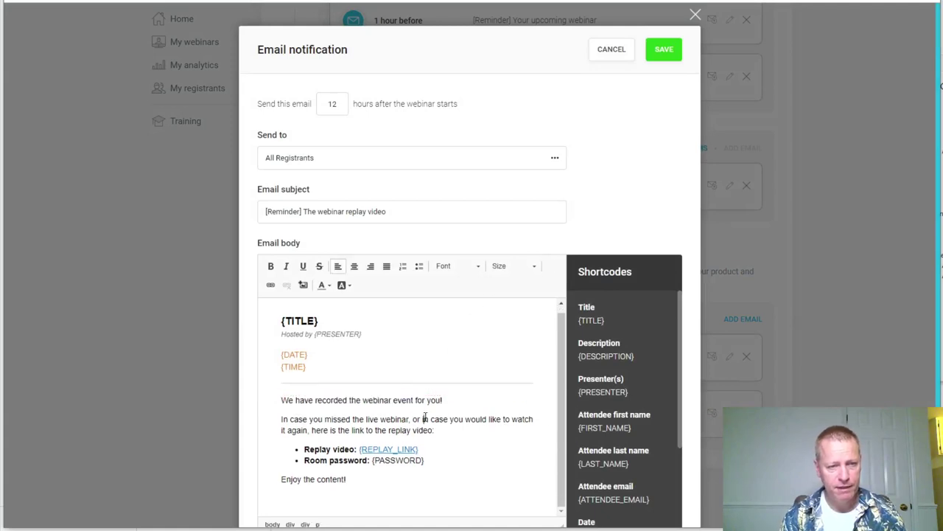
scroll(440, 421, down, 3)
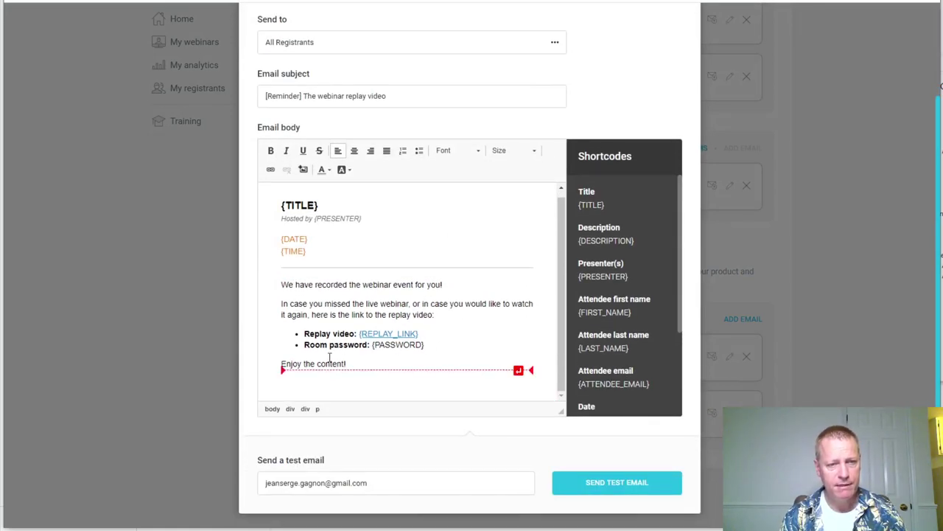
scroll(413, 309, down, 1)
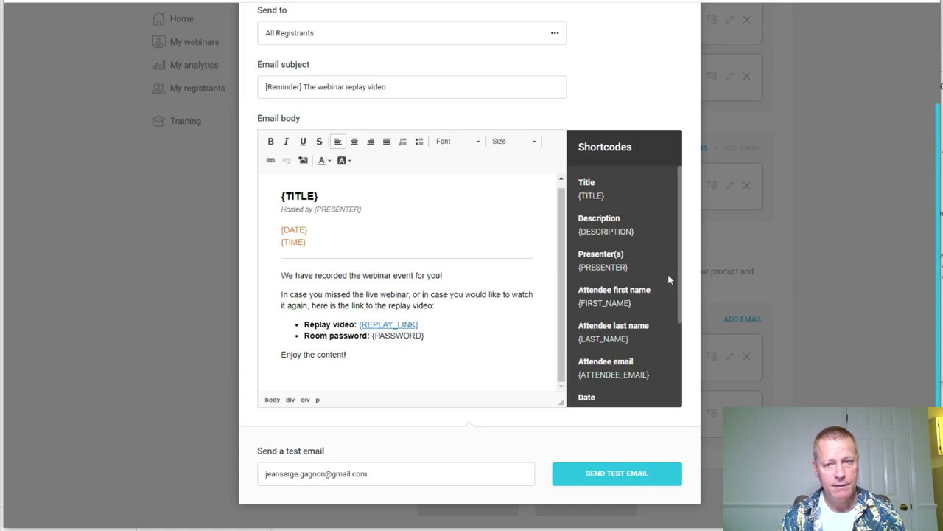
drag(681, 263, 691, 369)
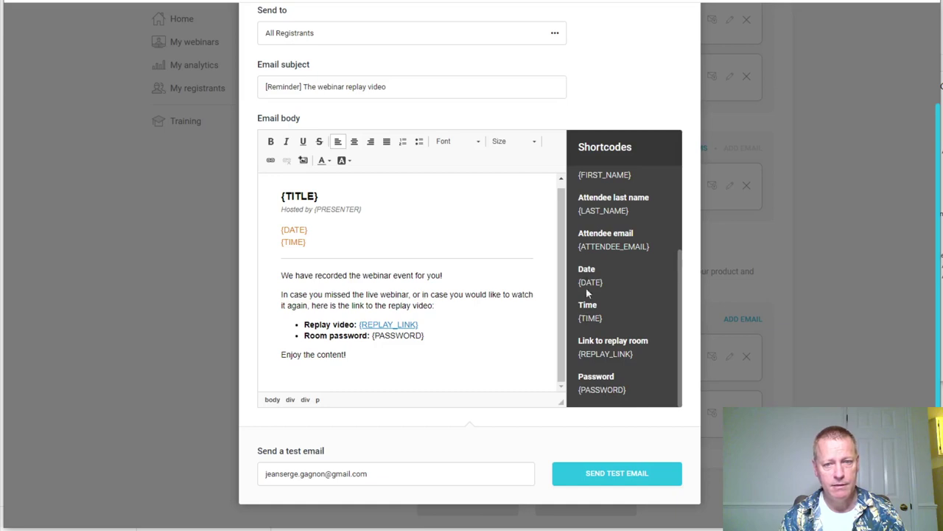
drag(684, 300, 675, 214)
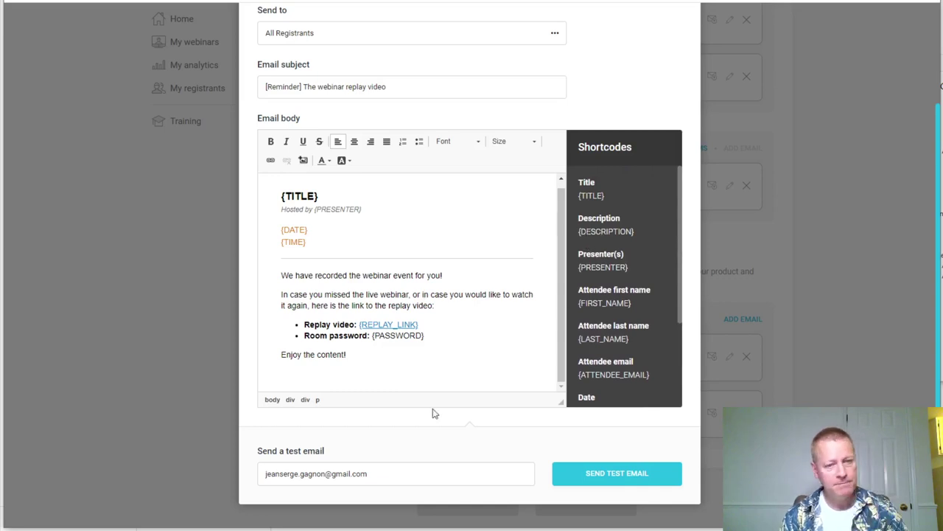
scroll(653, 99, up, 3)
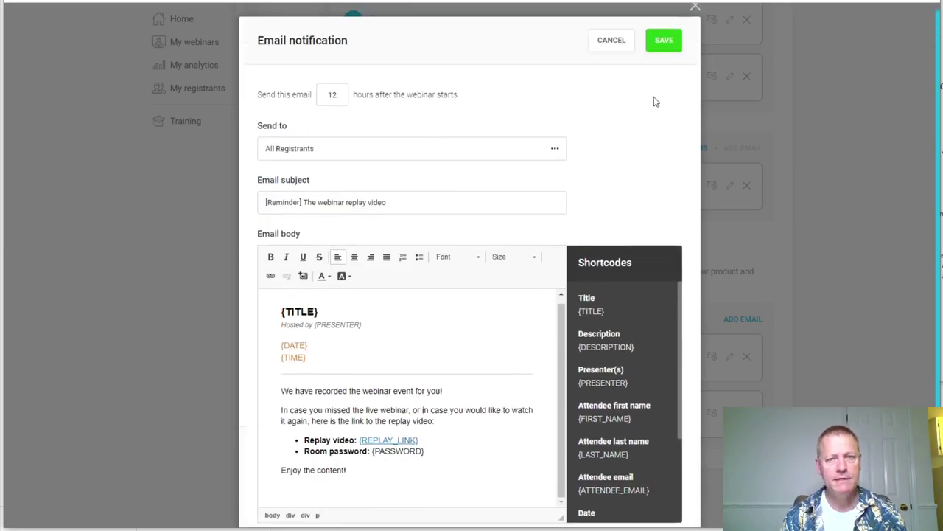
click(608, 50)
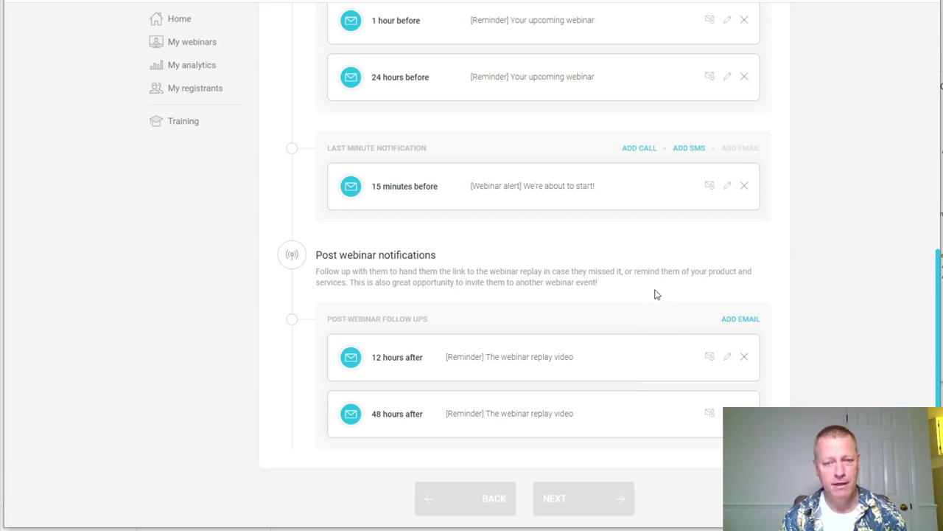
Close the reminder notifications and return through the final setup stage to the webinar list
scroll(655, 294, up, 7)
click(743, 224)
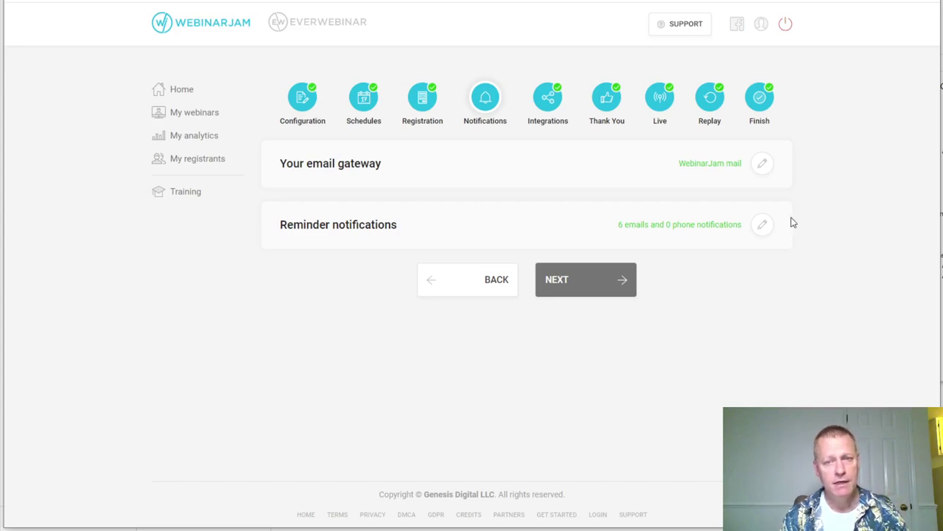
click(759, 103)
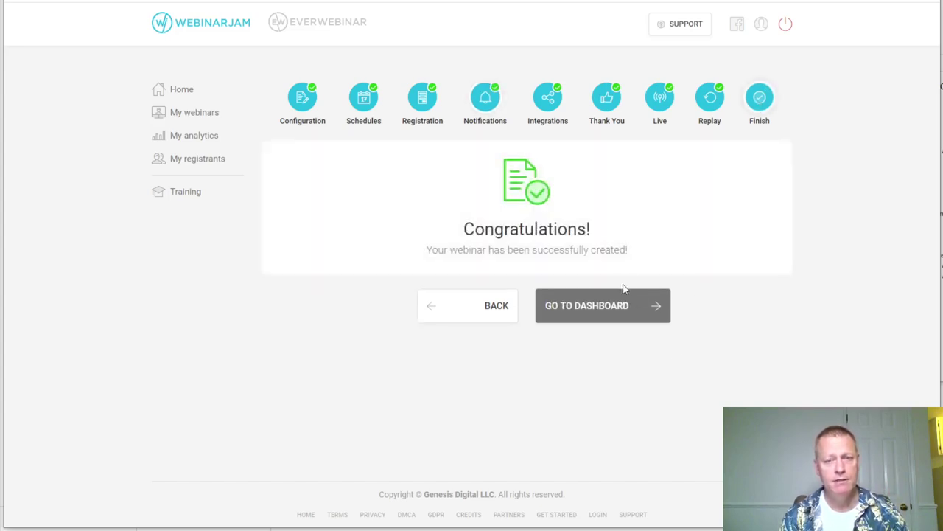
click(598, 303)
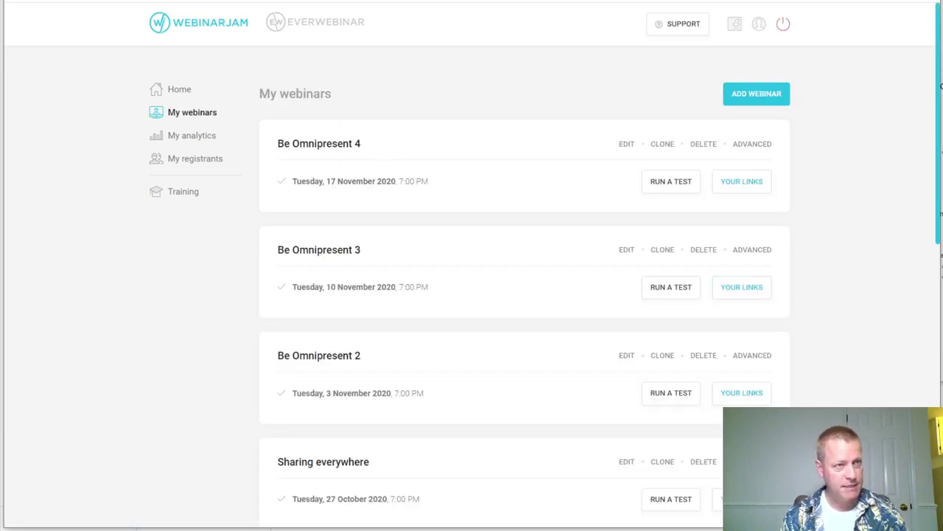
Switch to AWeber, make The 2 hour work day the active list and open its campaigns
key(ctrl+Tab)
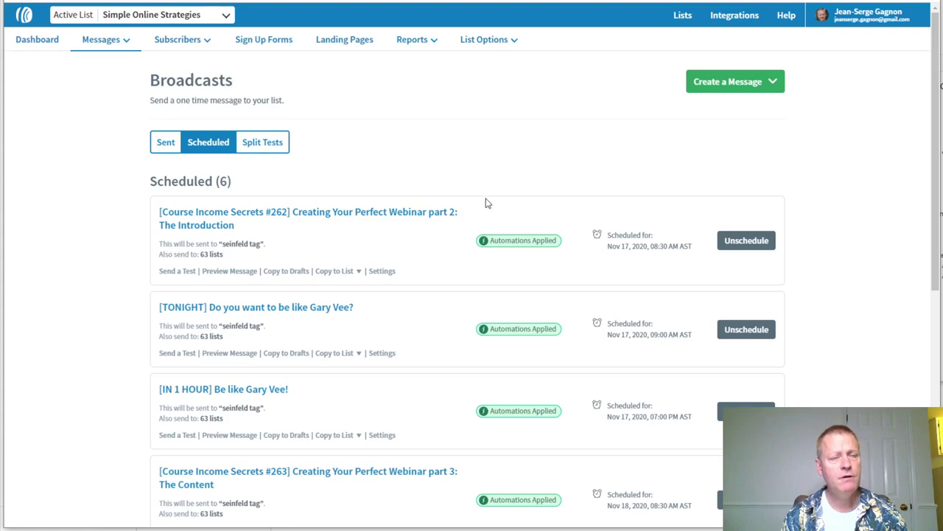
click(226, 15)
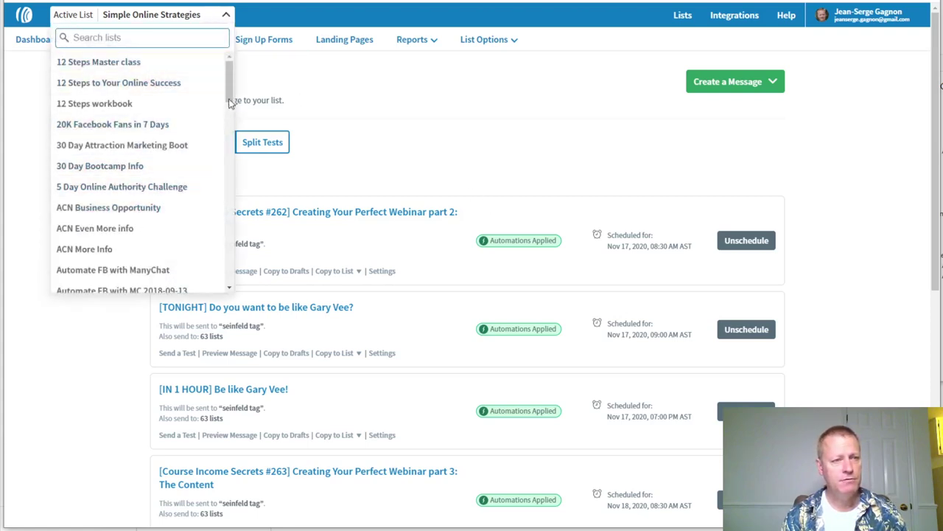
drag(231, 87, 245, 247)
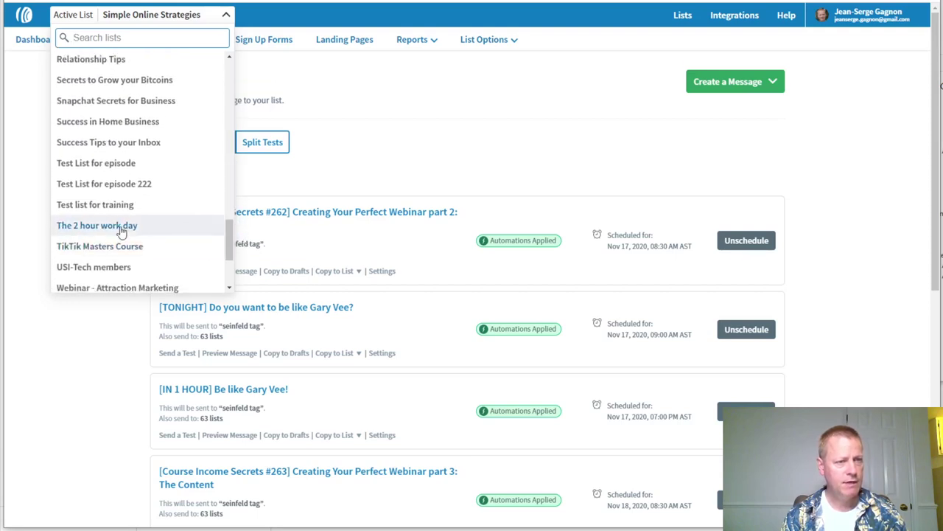
click(126, 228)
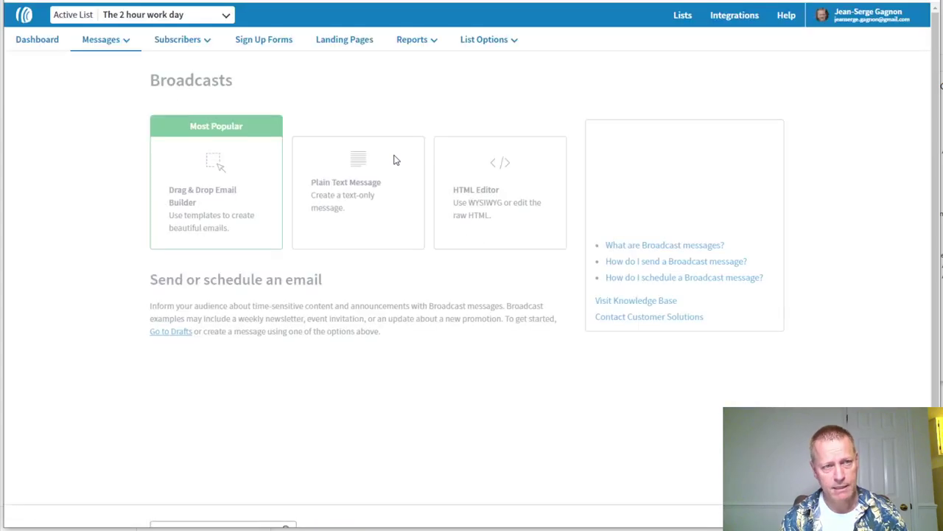
mouse_move(124, 48)
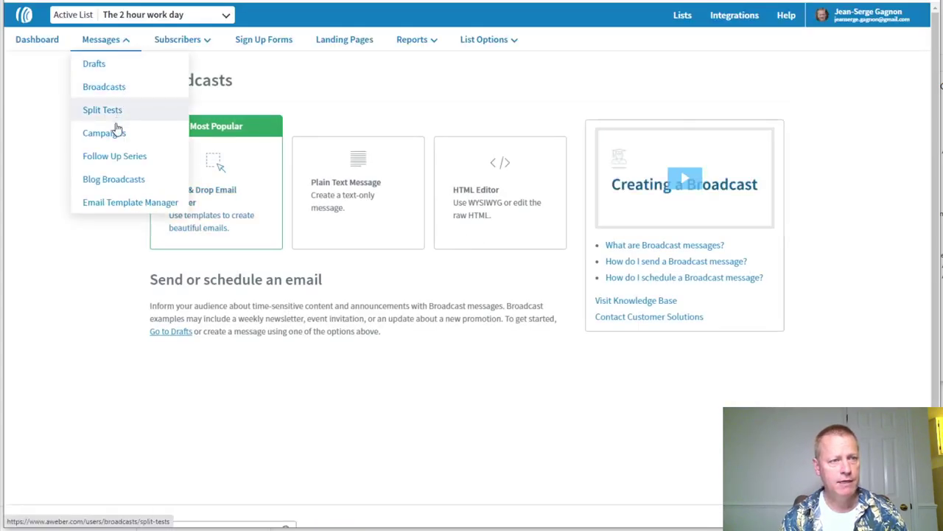
click(353, 194)
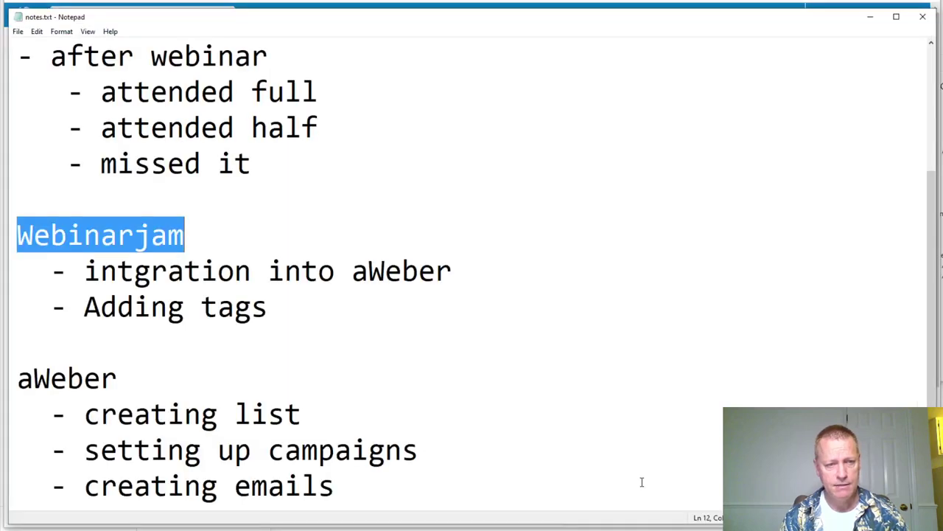
Review the aWeber section of notes.txt, covering the items on setting up campaigns and creating emails
scroll(244, 373, down, 1)
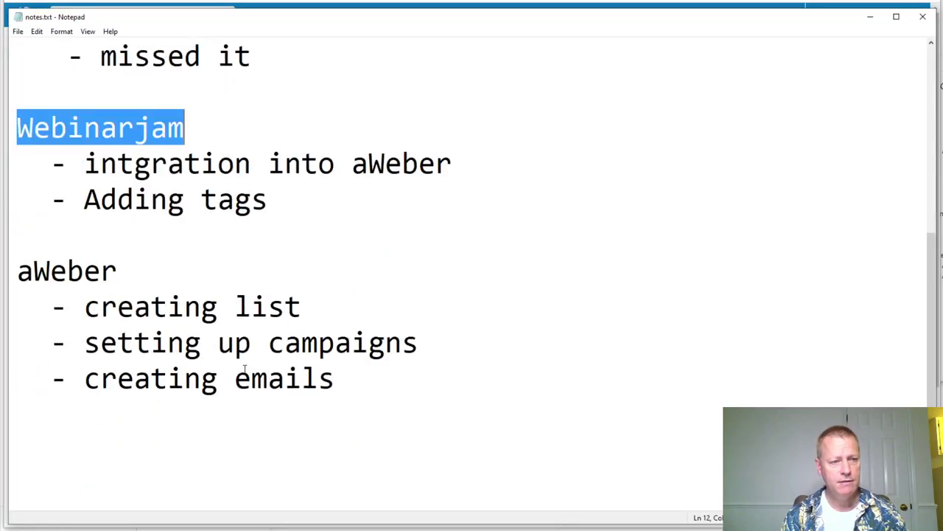
drag(118, 343, 406, 352)
drag(153, 379, 302, 380)
click(301, 343)
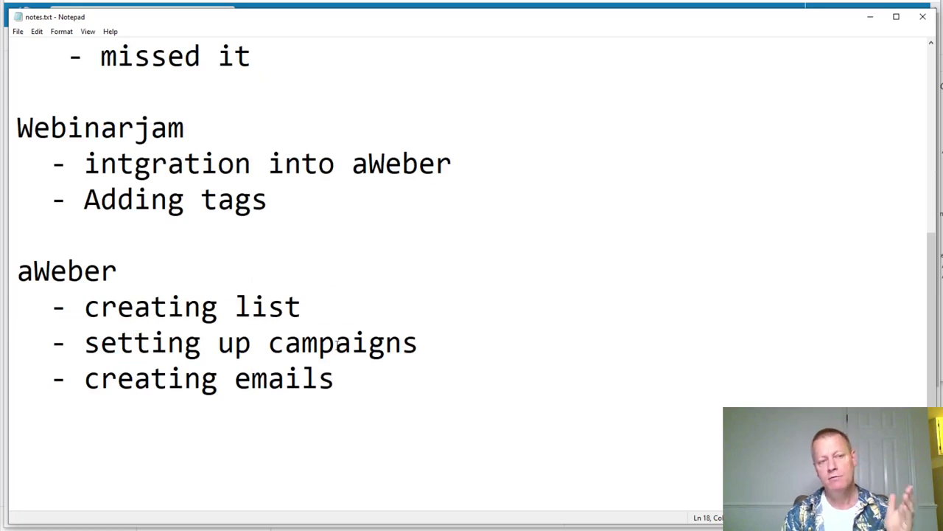
Return to AWeber, open the Welcome campaign's "Welcome to the 2 hour work day" message for editing and select its diagram image
key(alt+Tab)
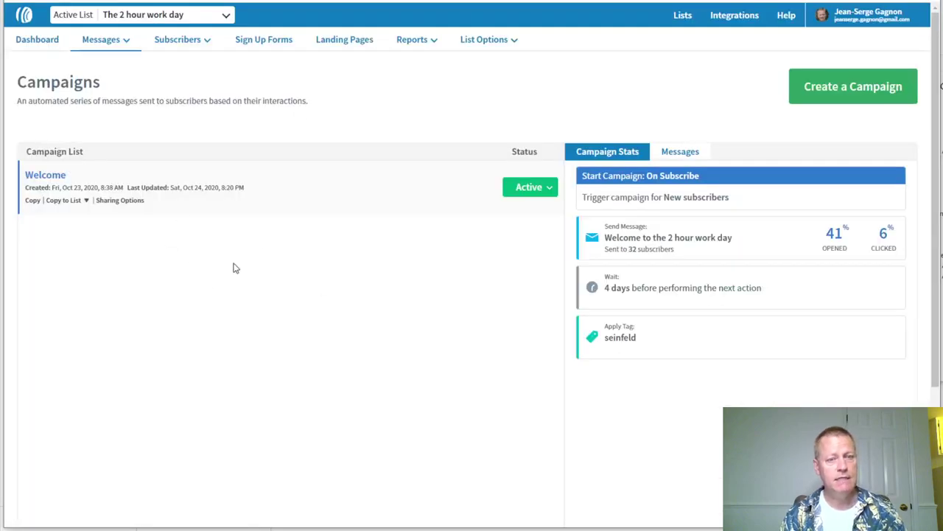
click(53, 177)
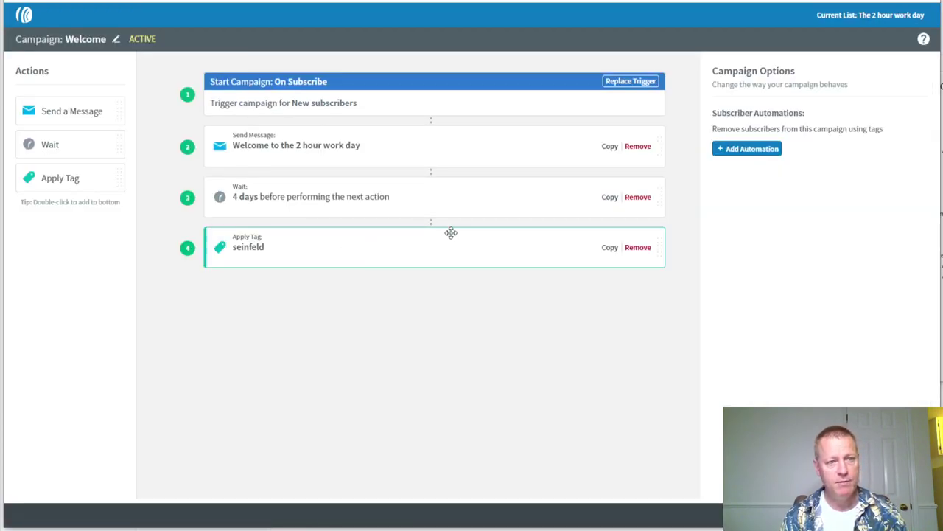
click(410, 157)
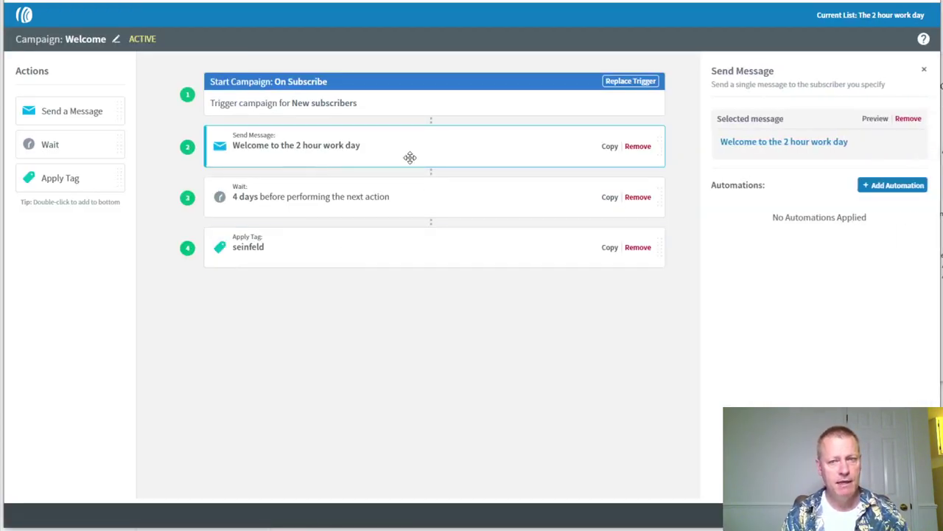
click(775, 143)
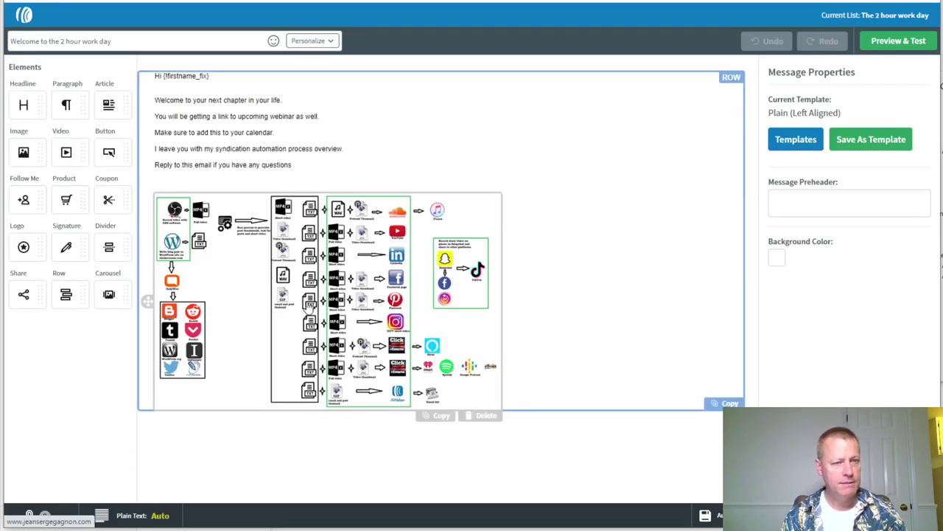
mouse_move(329, 289)
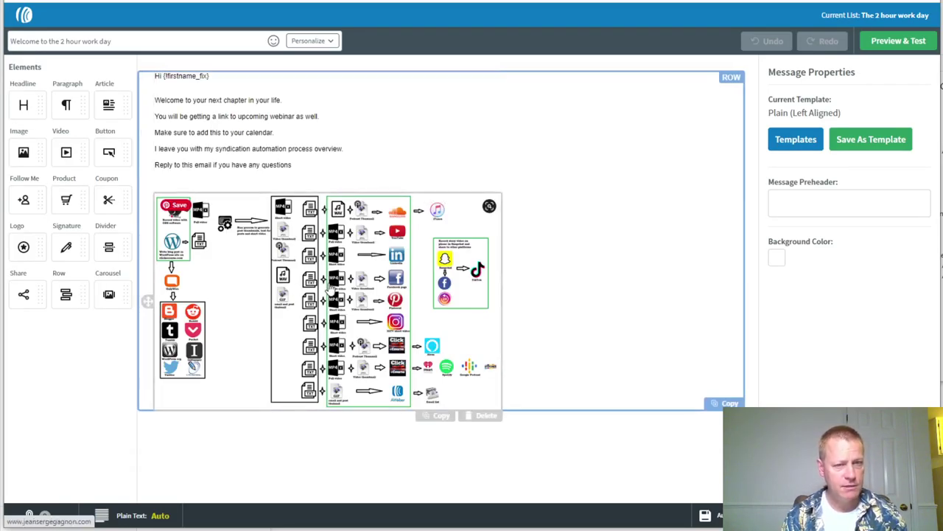
click(498, 297)
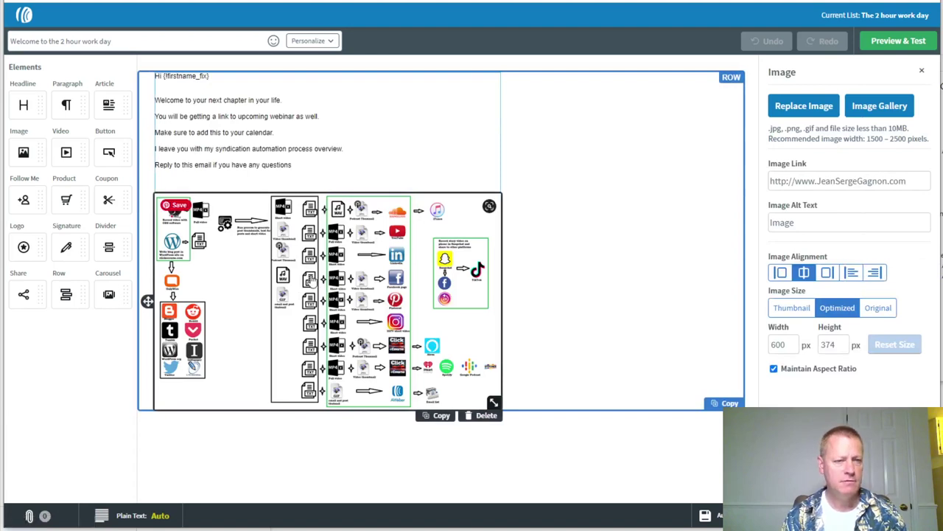
Add a paragraph block above the diagram and move the last three text lines into it, starting from "Make sure to add this to your calendar."
click(221, 127)
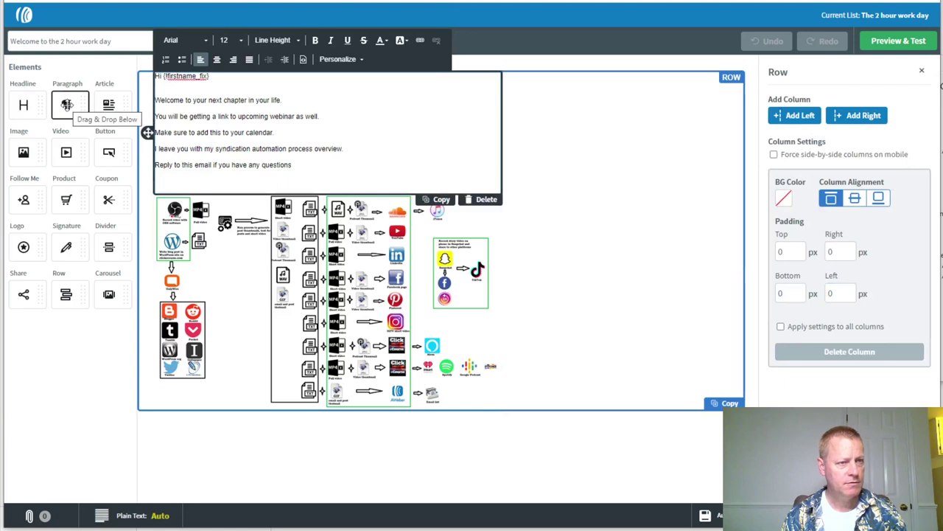
drag(67, 104, 190, 177)
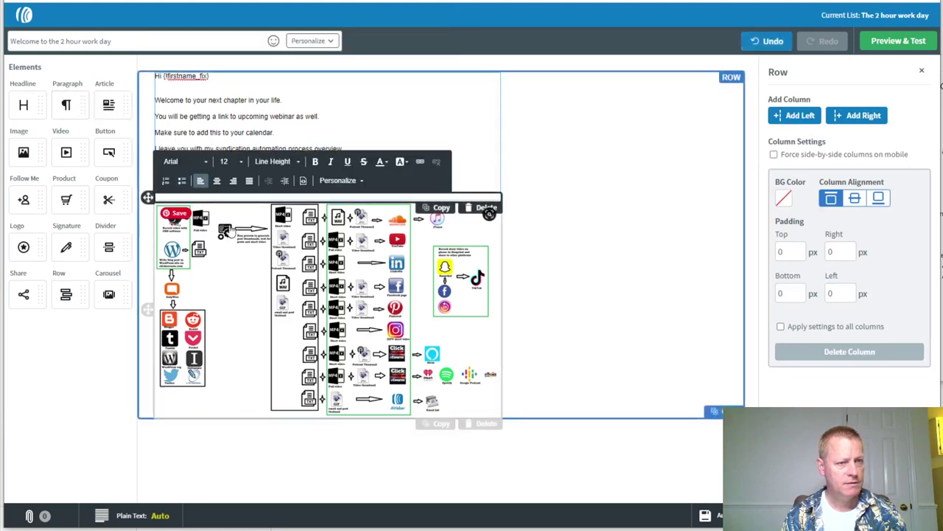
click(305, 163)
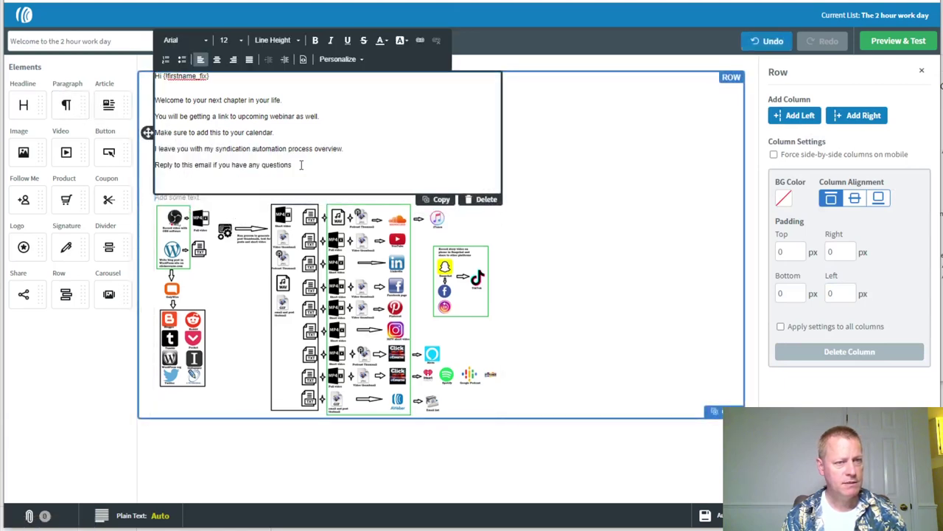
drag(303, 164, 154, 165)
drag(214, 152, 161, 134)
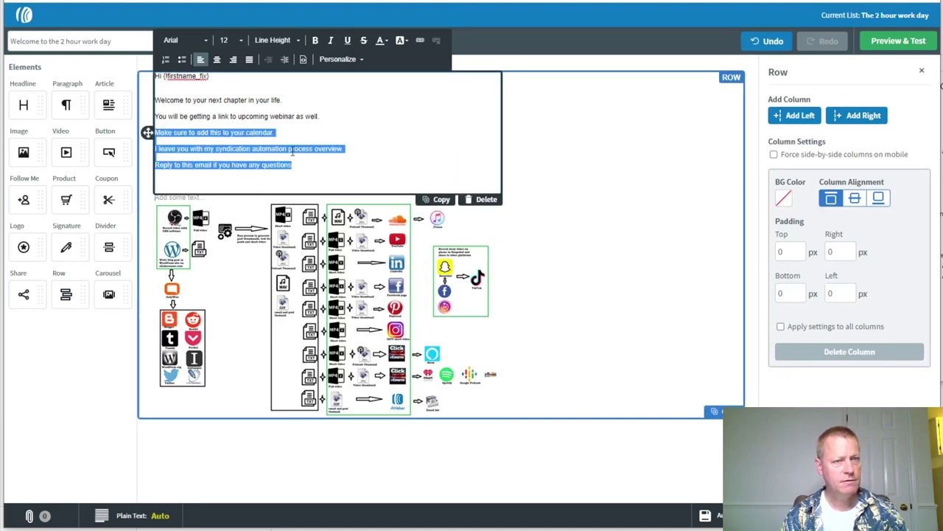
key(BackSpace)
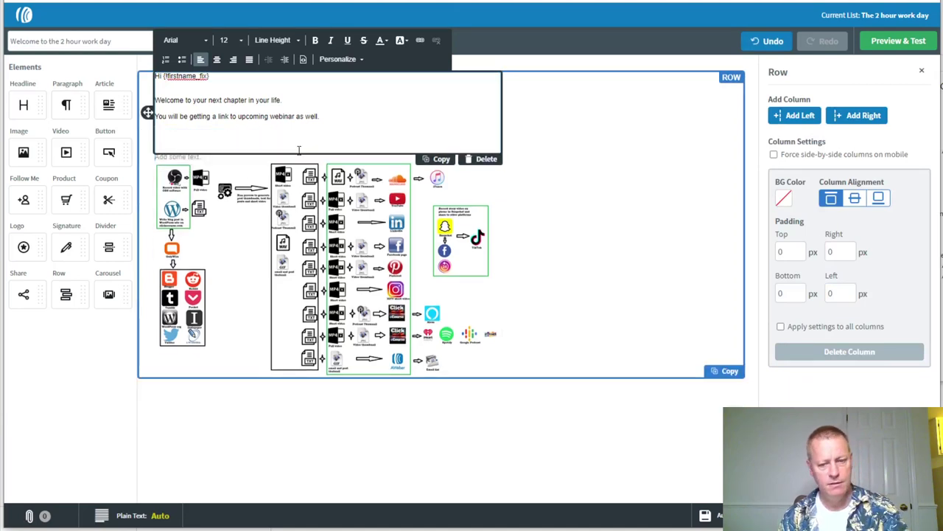
key(BackSpace)
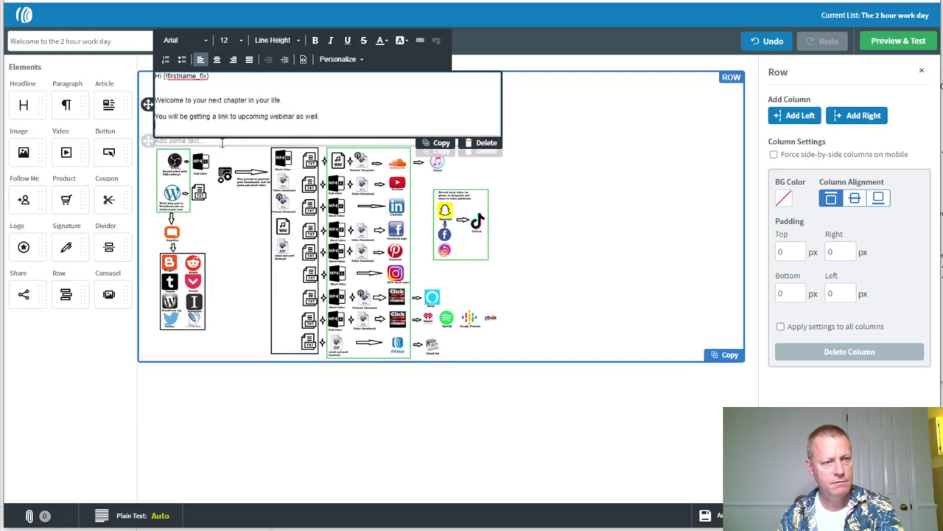
click(221, 142)
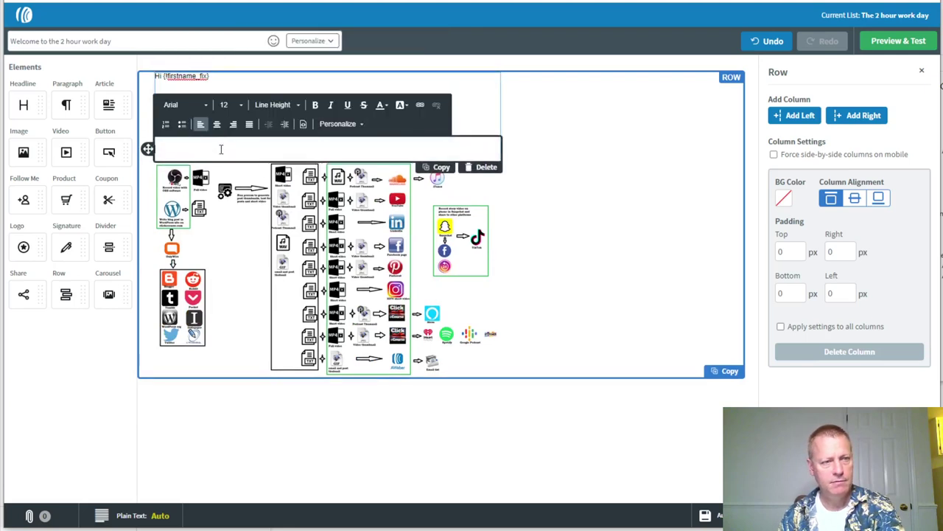
text(Make sure to add this to your calendar. I leave you with my syndication automation process overview. Reply to this email if you have any questions)
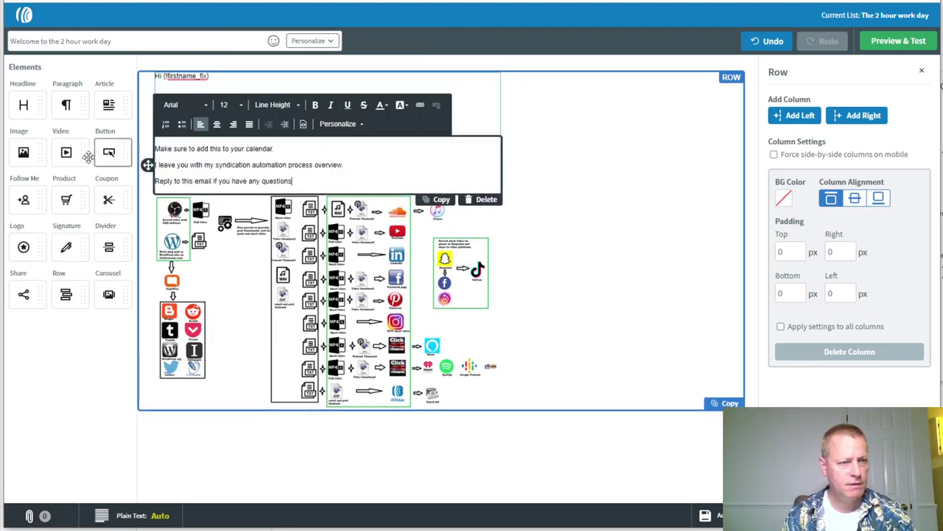
Insert garyvee-hand-on-chest-black-background-withme-and-text-square.jpg between the two text blocks and shrink it to 330 by 287 px
drag(24, 152, 221, 143)
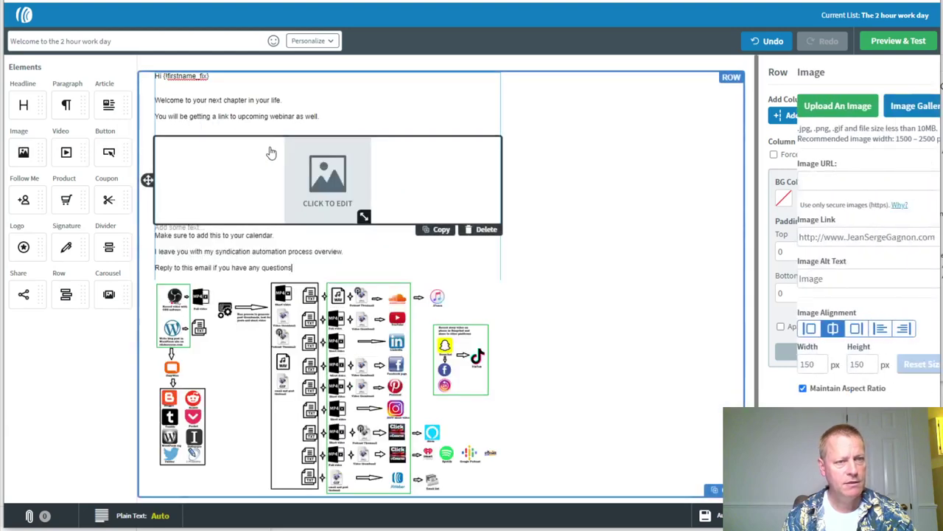
click(791, 111)
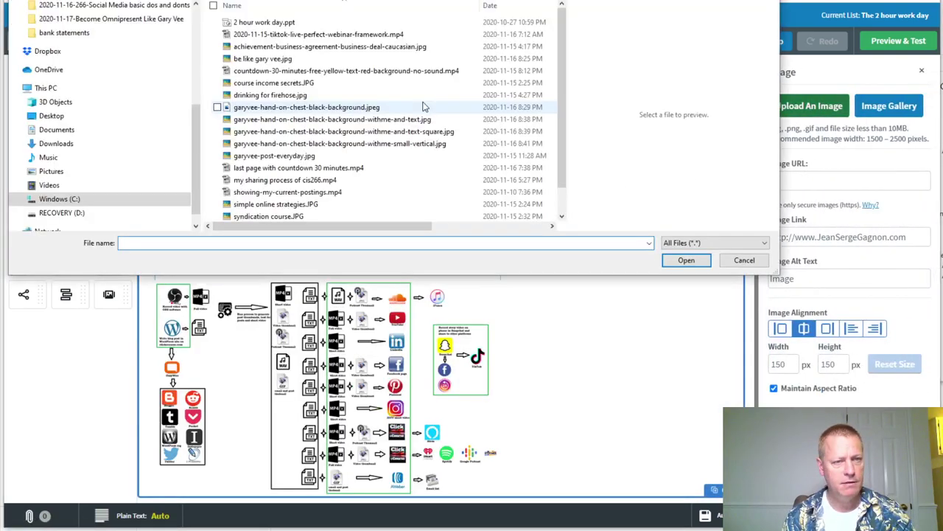
click(396, 132)
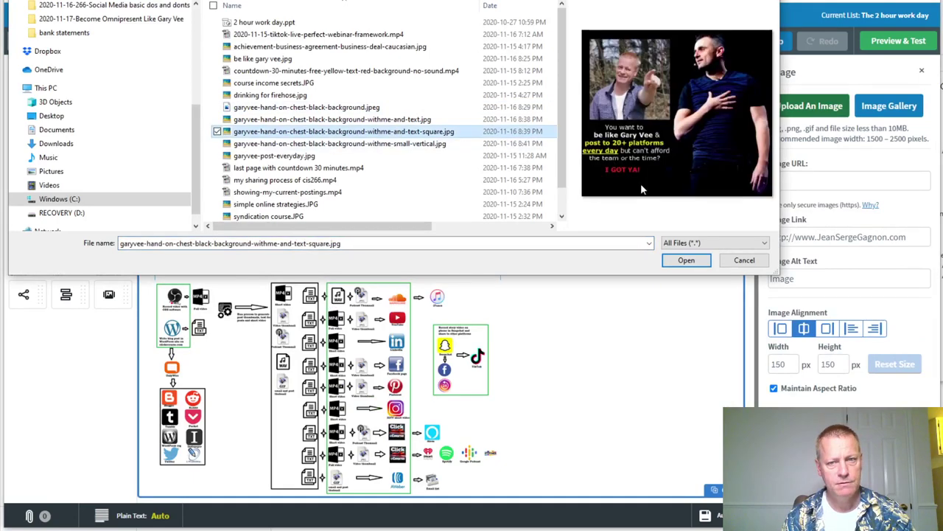
key(Return)
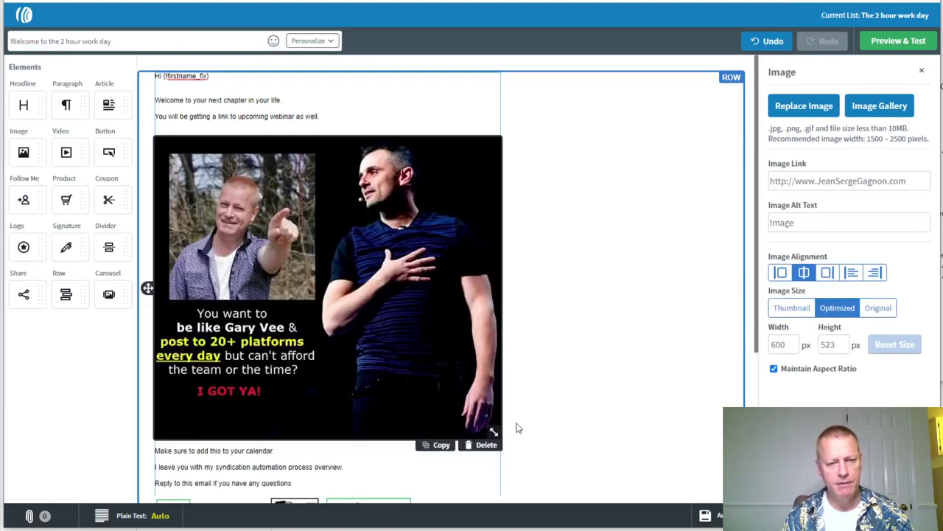
drag(494, 431, 415, 295)
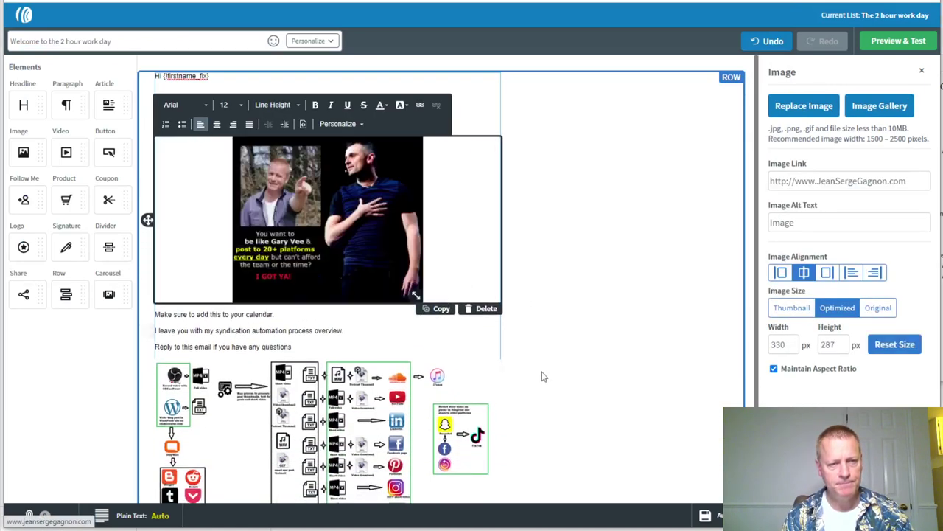
click(524, 331)
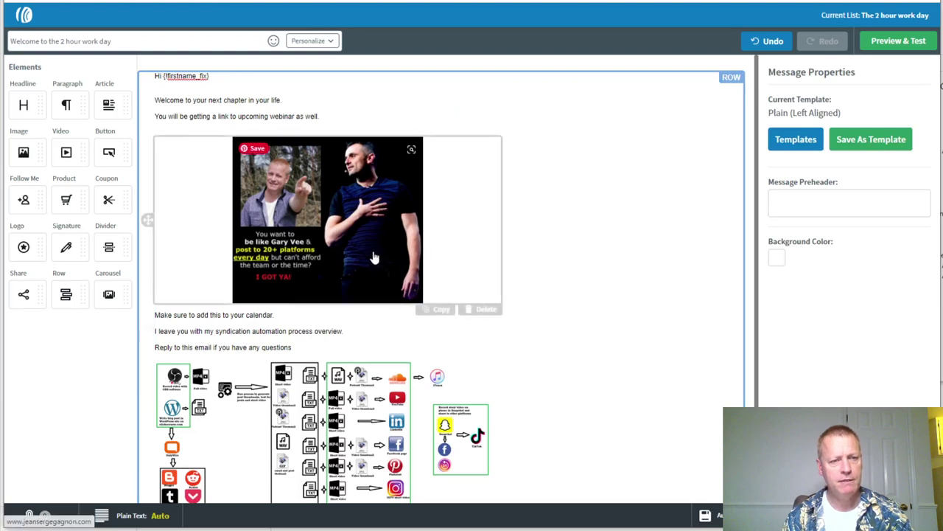
Check the email layout, leave the message editor and exit the Welcome campaign to the campaign list
drag(80, 119, 113, 199)
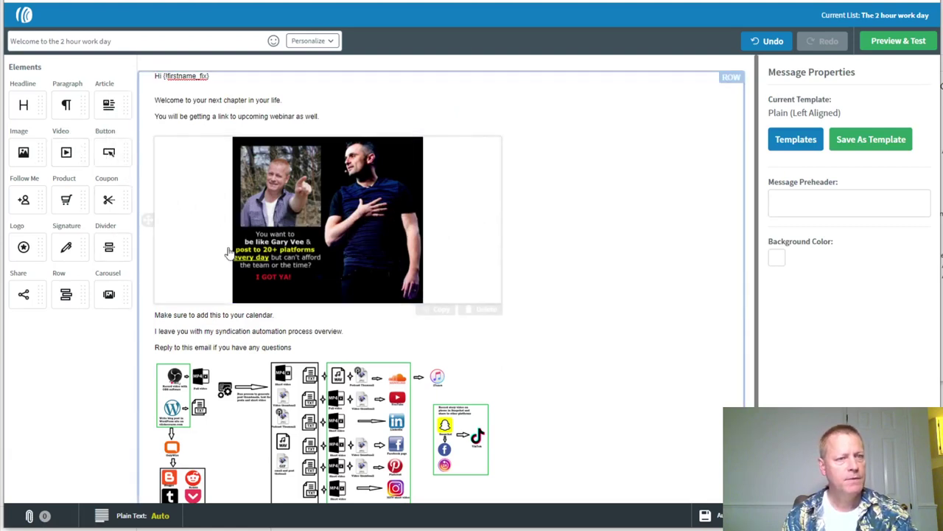
click(555, 229)
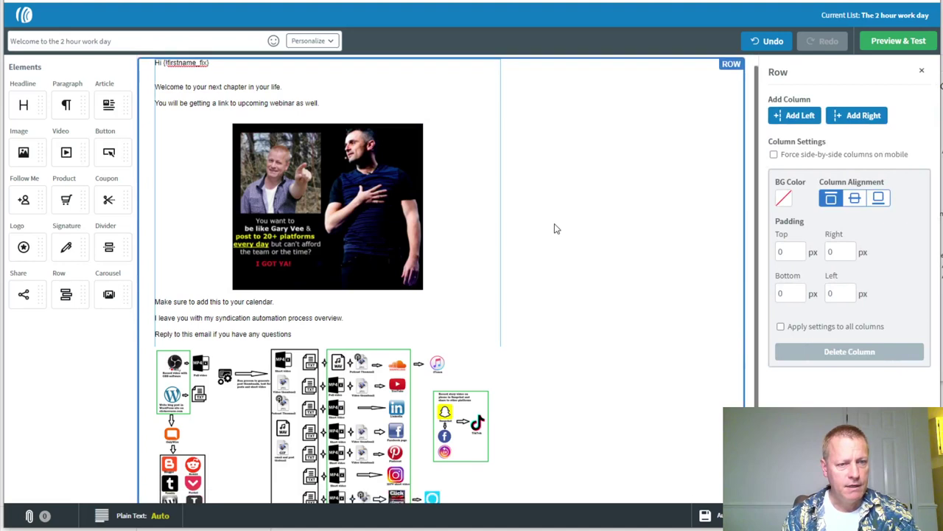
scroll(555, 229, down, 2)
click(319, 320)
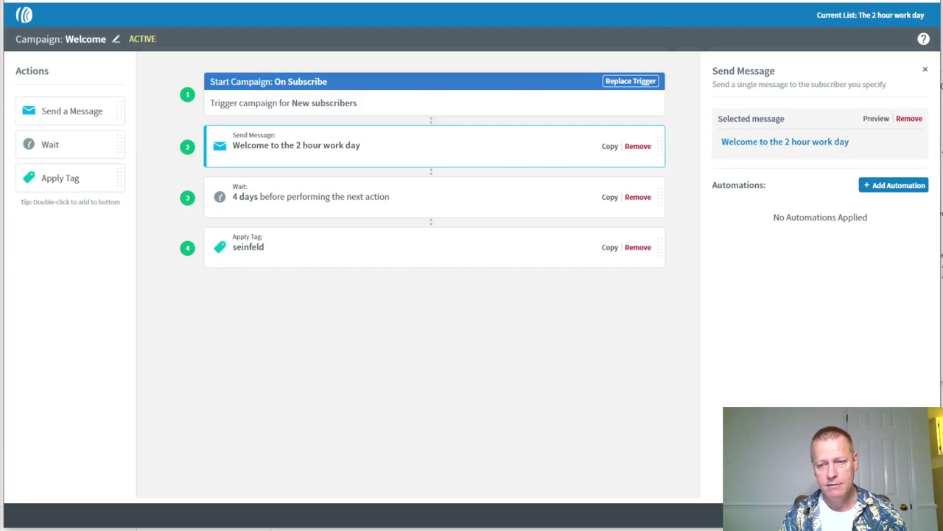
click(877, 516)
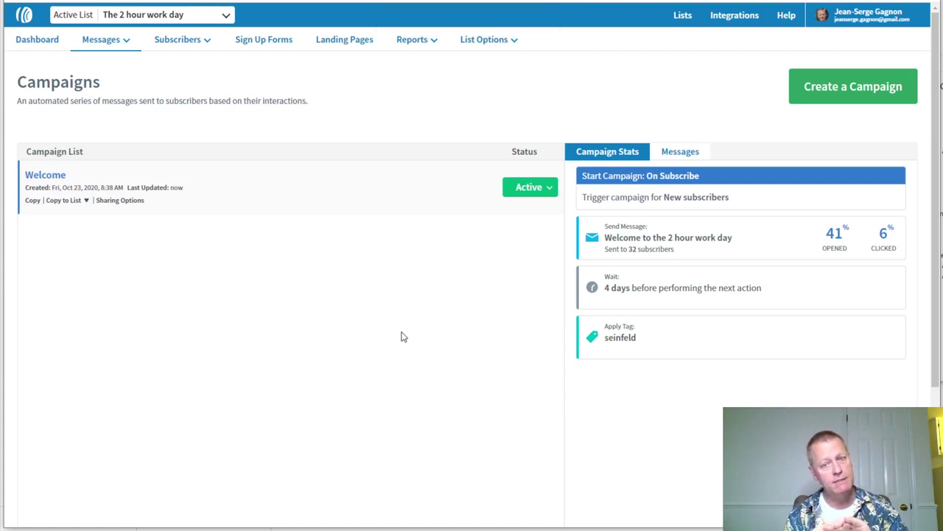
Create a new blank campaign named "Attended live full webinar"
click(842, 87)
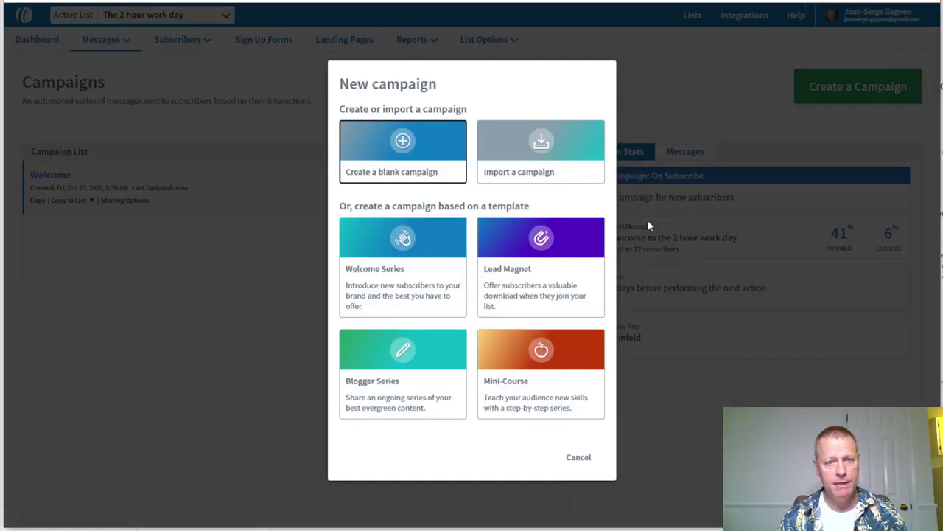
click(414, 156)
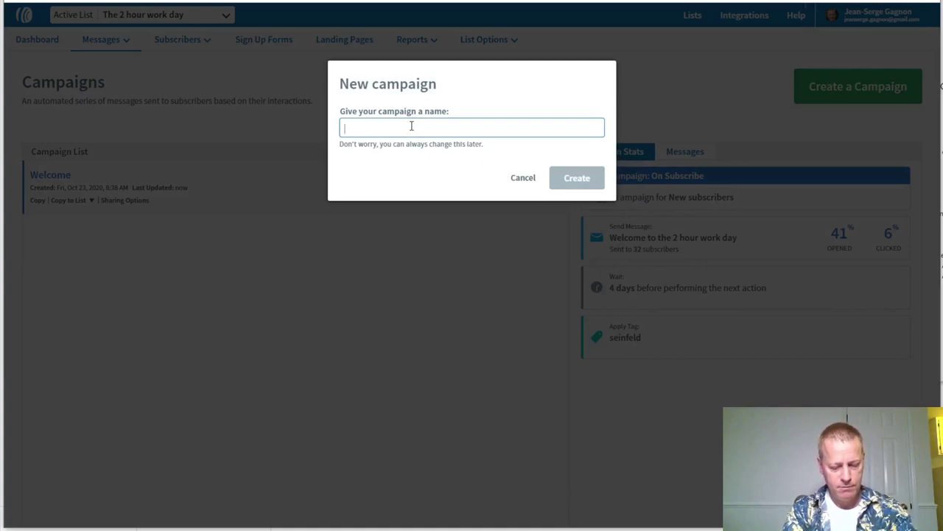
text(A)
text(ed)
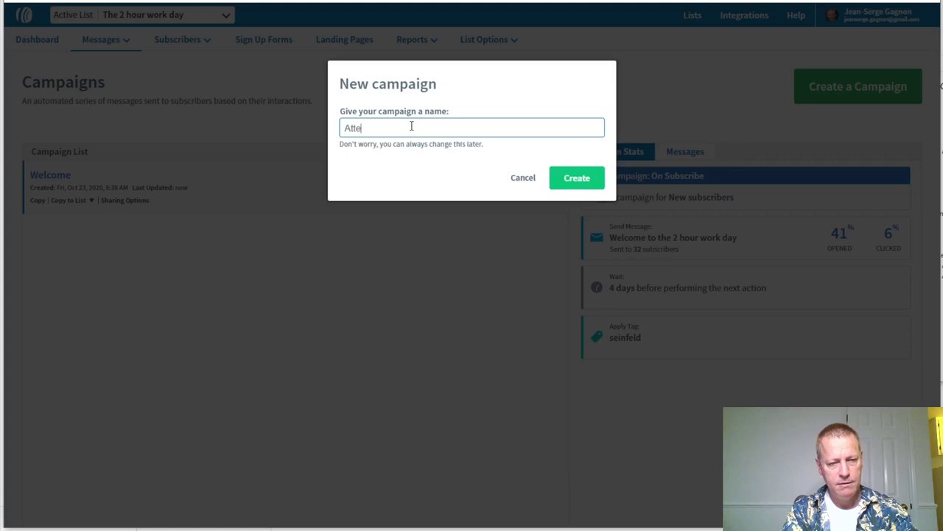
key(BackSpace)
key(BackSpace)
key(BackSpace)
text(tended I)
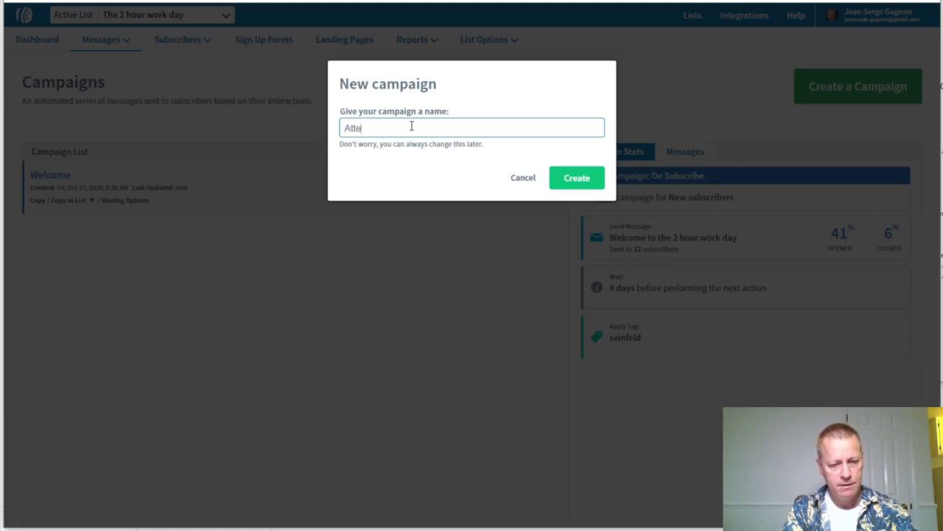
text(ive ful)
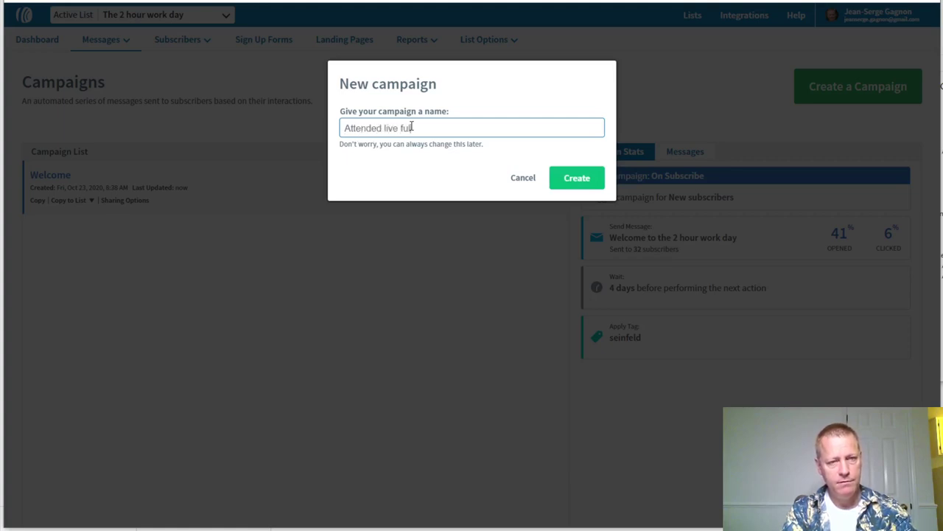
text( webinar)
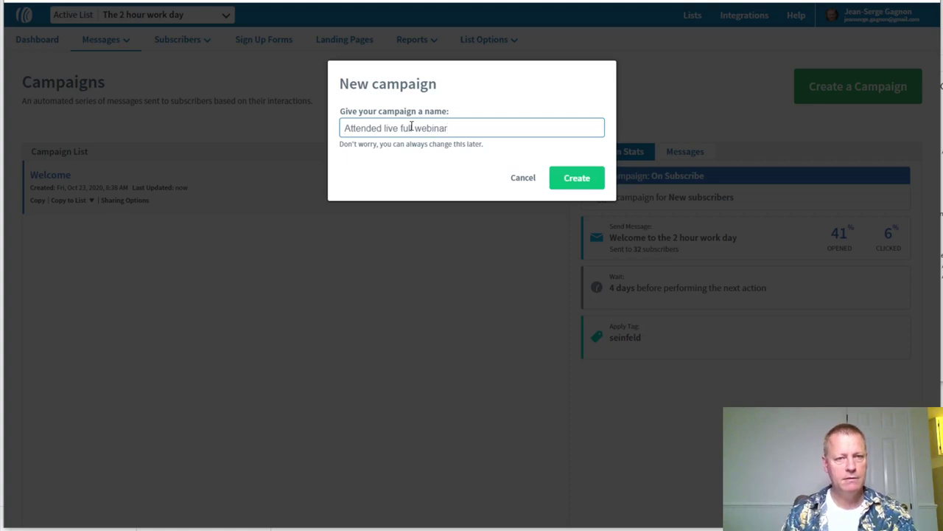
click(572, 178)
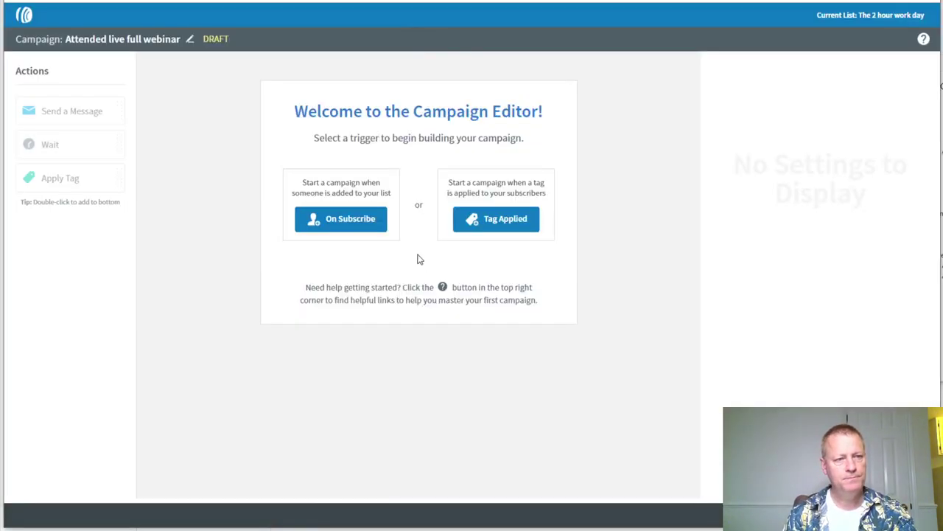
Set the campaign to start when the tag stayed_until_1hr15m_omni is applied
click(499, 224)
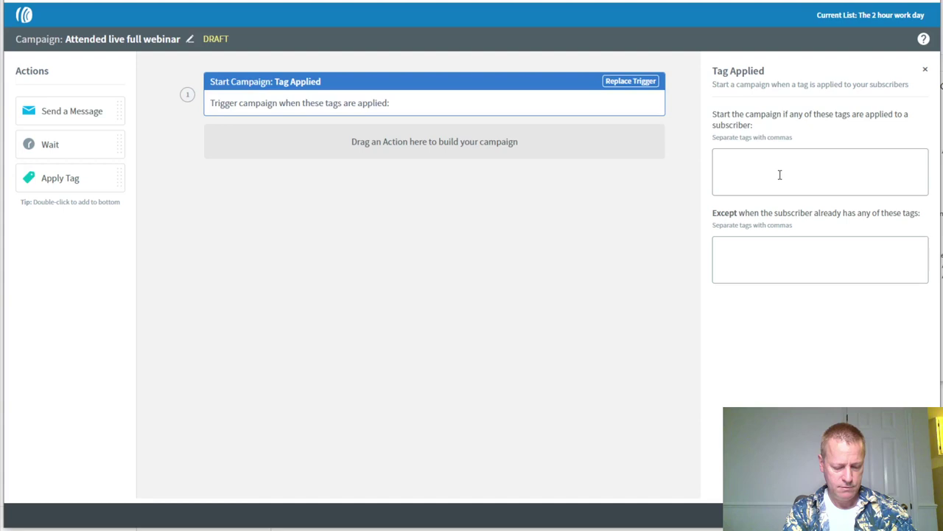
text(stayed)
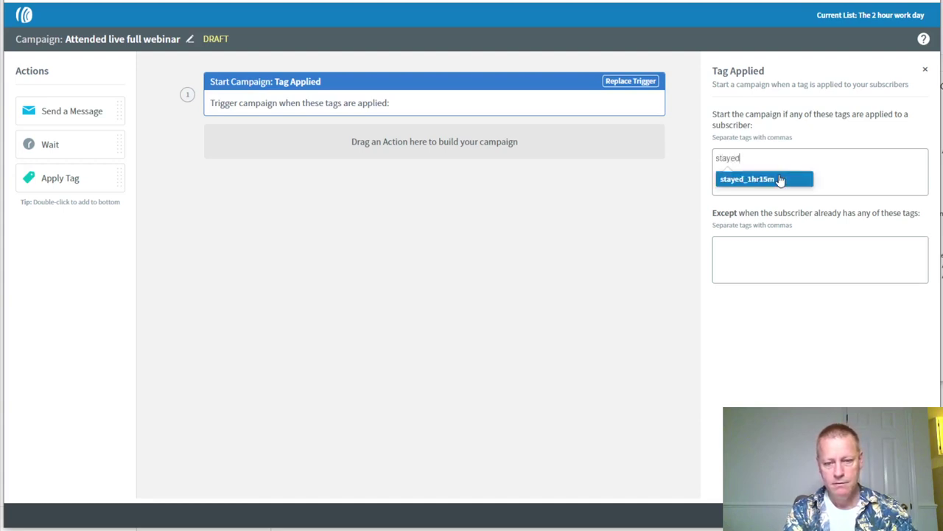
text(_un)
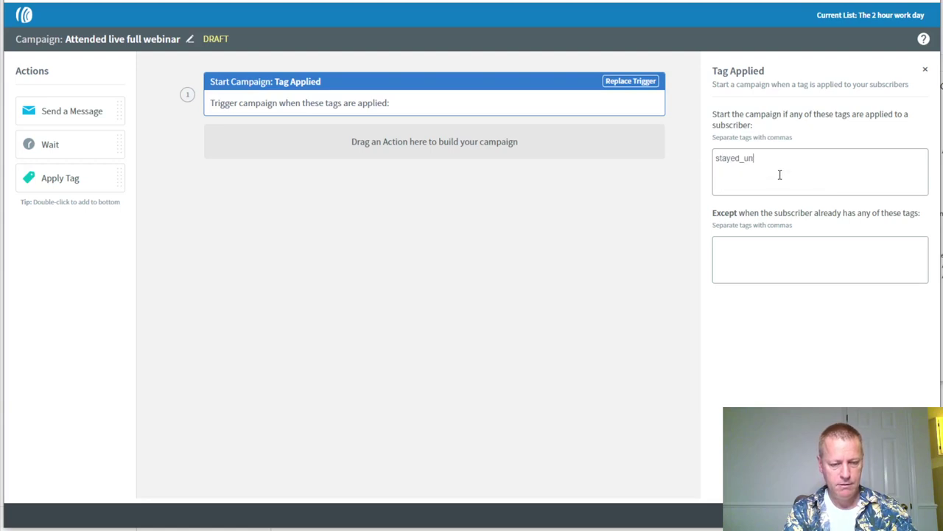
text(til_)
key(BackSpace)
text(1h)
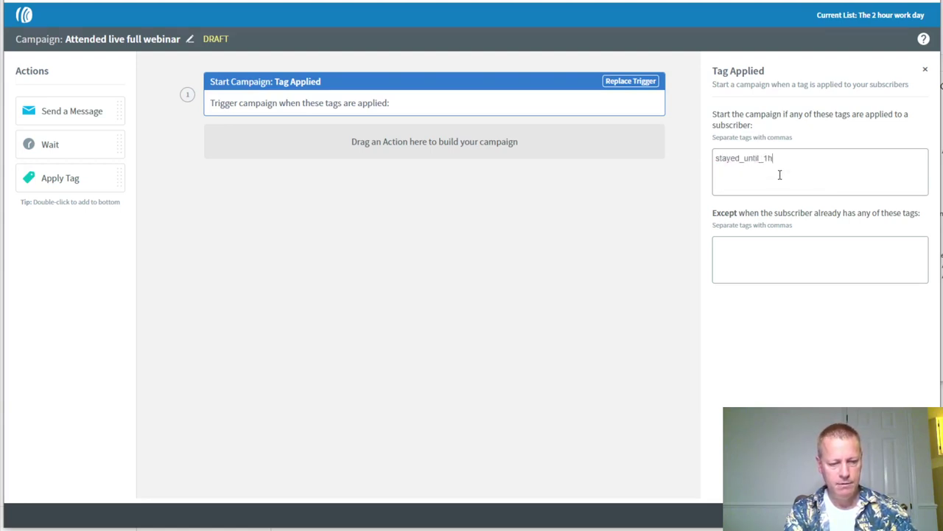
text(r15)
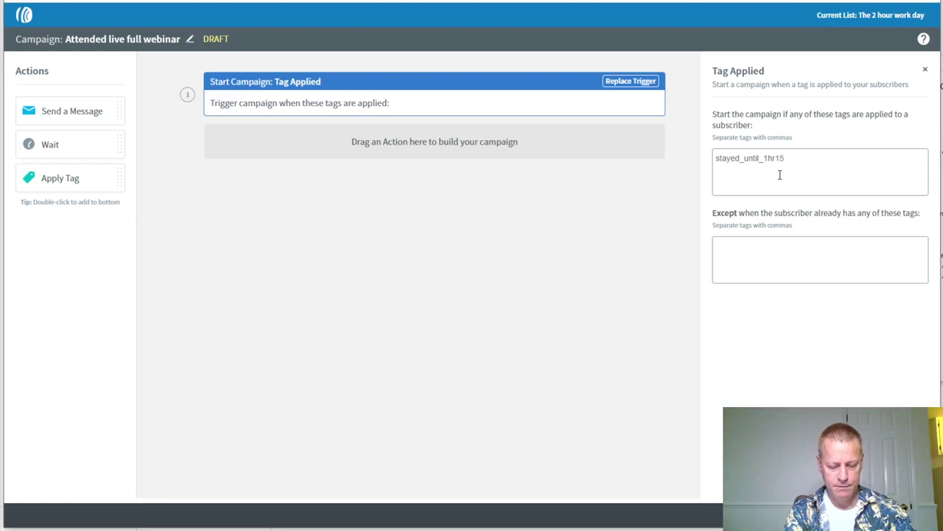
text(m)
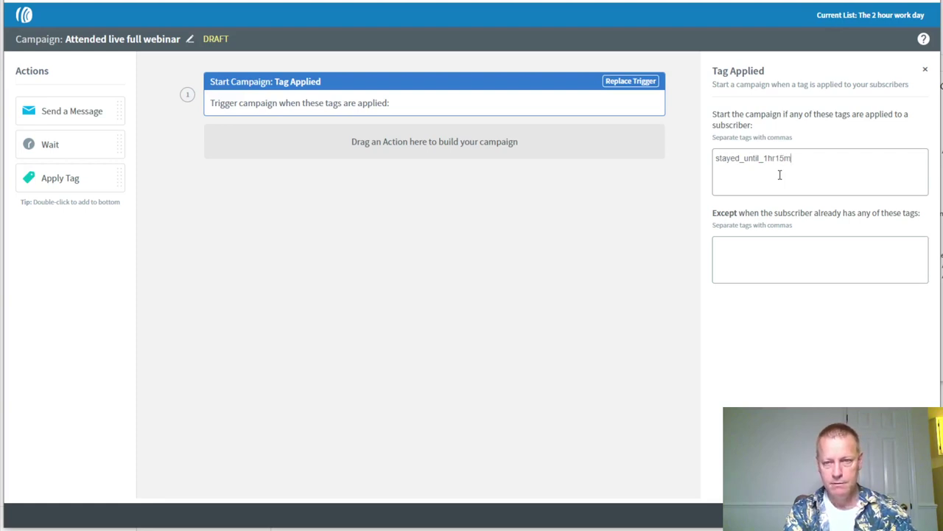
text(_imni)
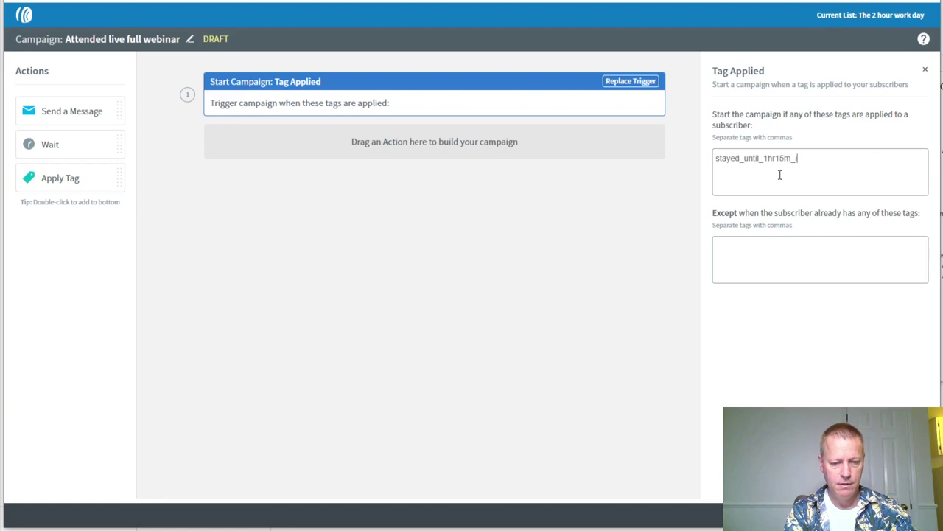
key(BackSpace)
key(BackSpace)
key(BackSpace)
text(omni)
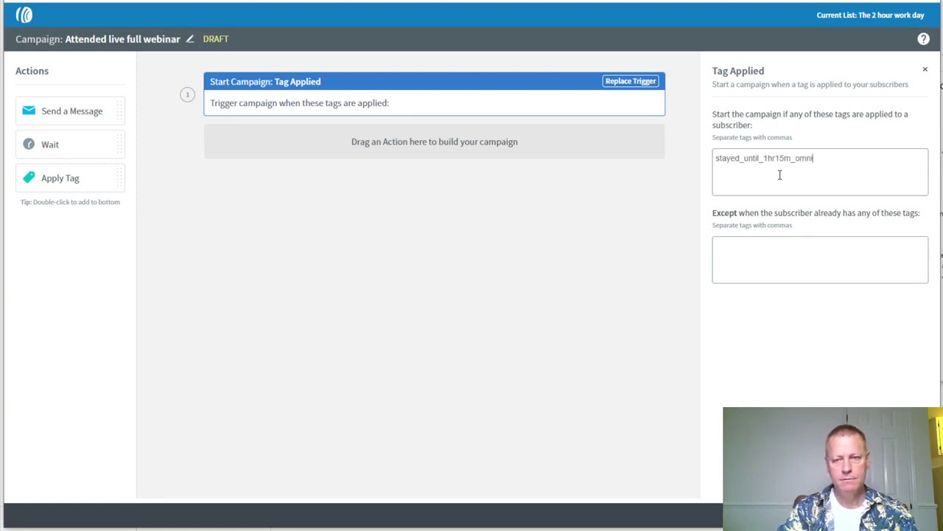
key(Return)
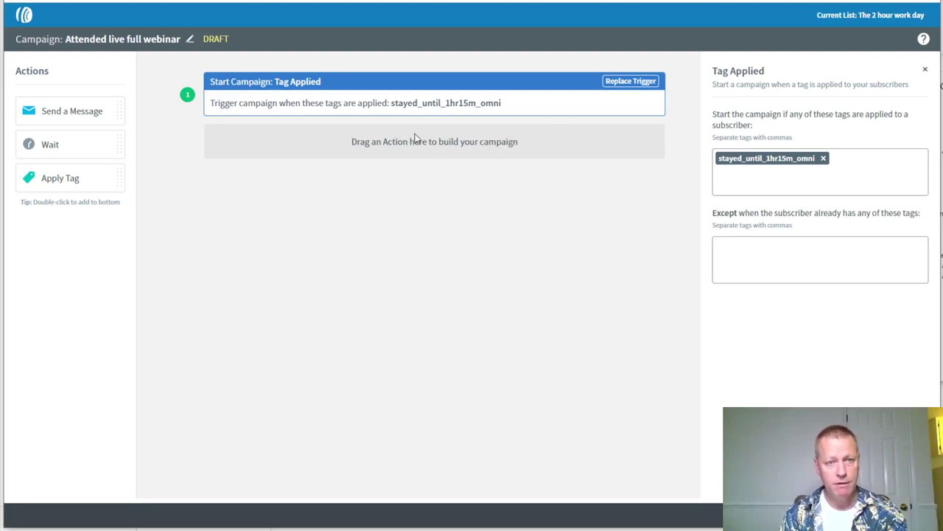
Add a Send Message action below the trigger and create its message in the Drag & Drop Email Builder
drag(78, 112, 413, 141)
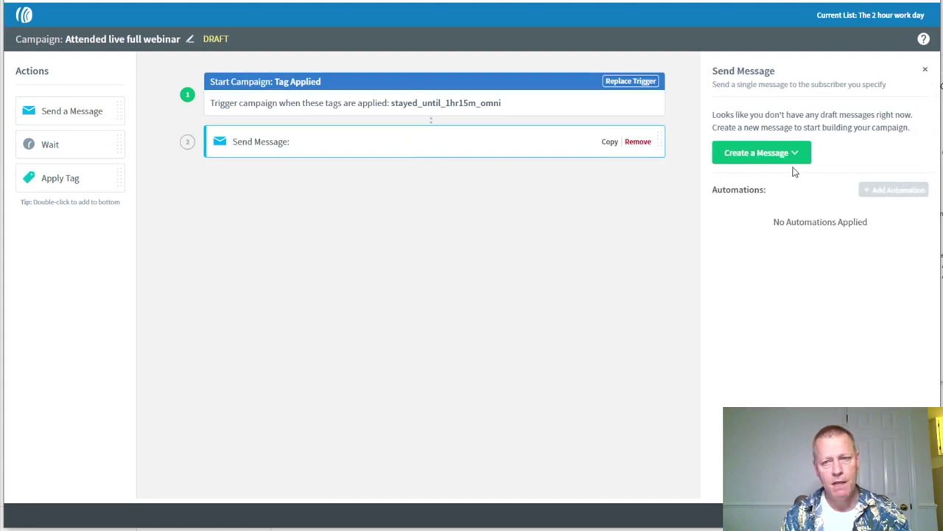
click(791, 155)
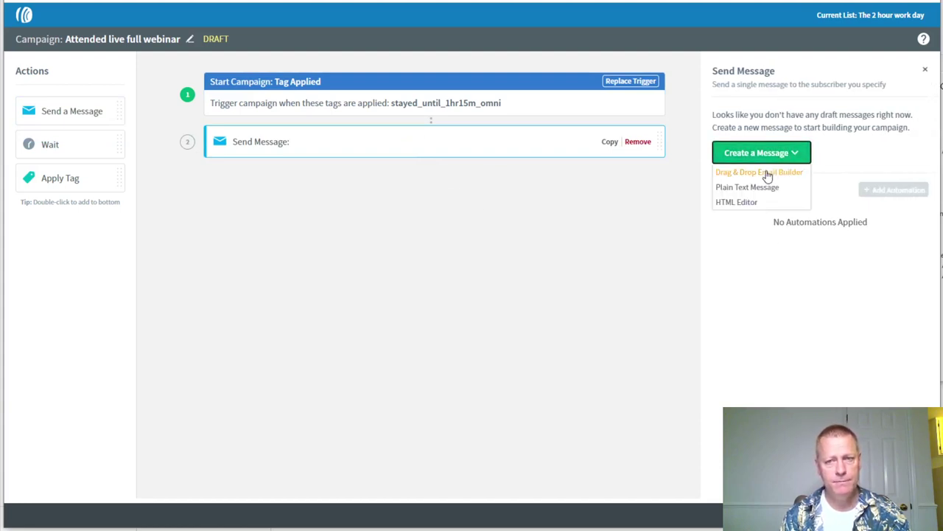
click(770, 175)
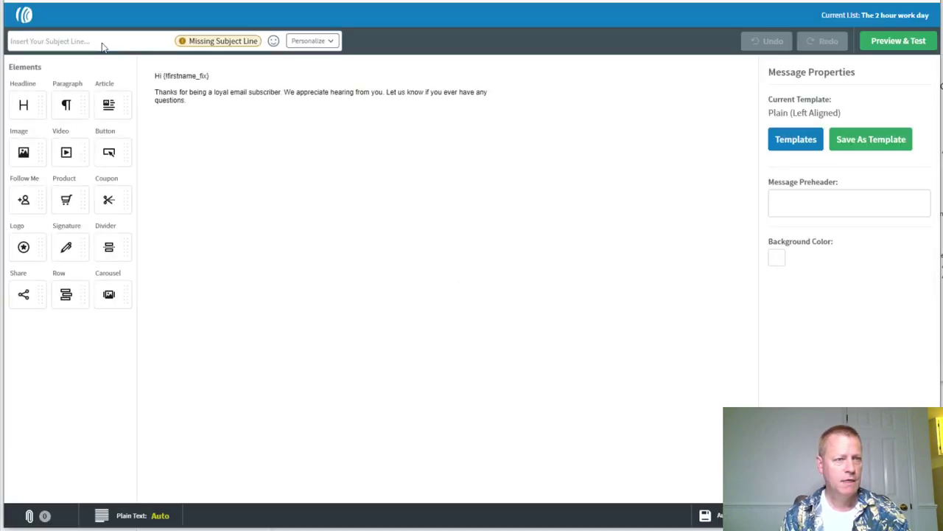
Enter "Thanks for attending the full webinar" as the message's subject line
text(Tha)
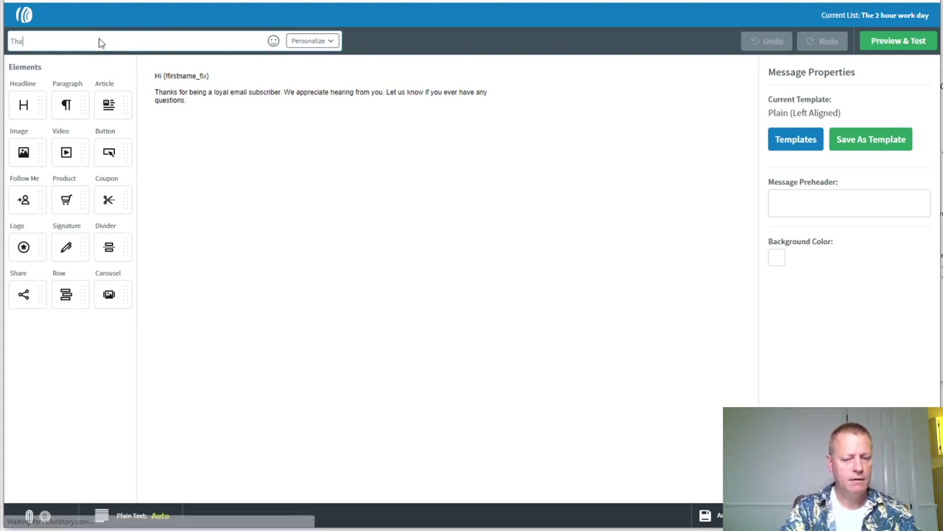
text(nks fo)
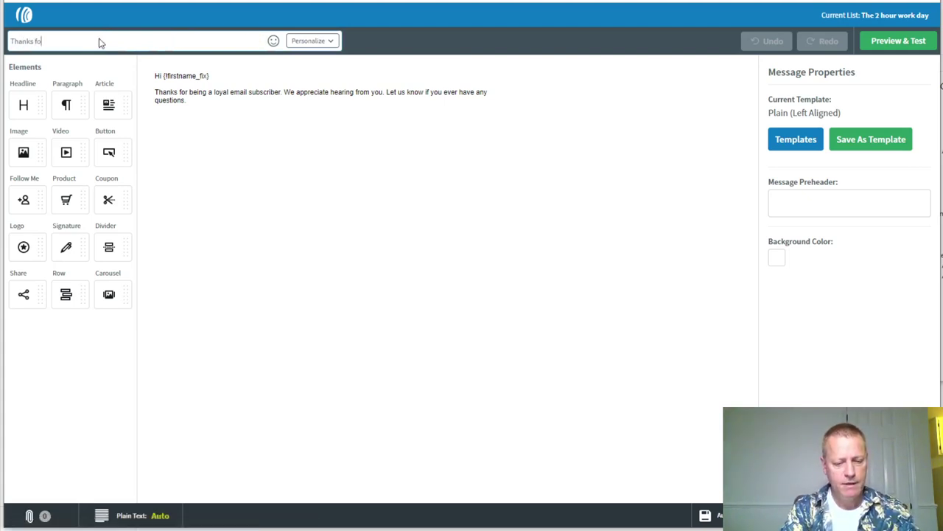
text(r attending t)
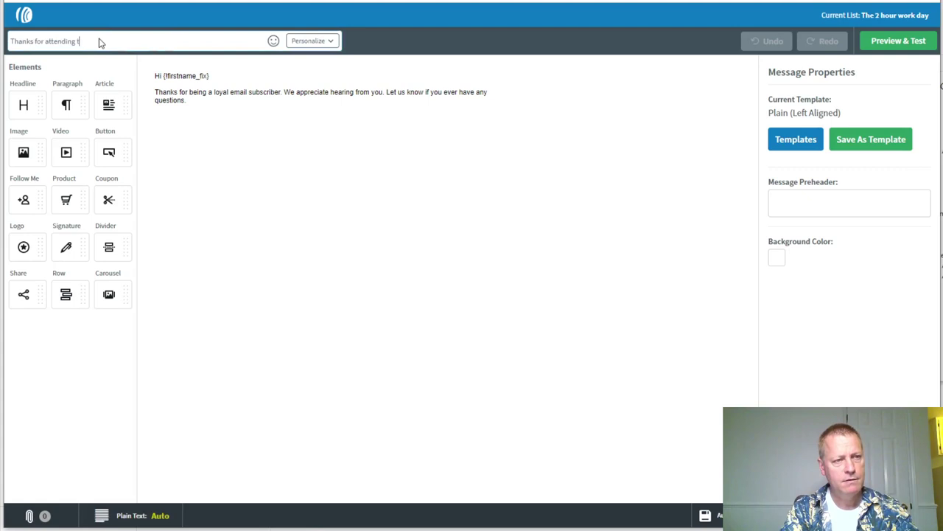
text(he full webinar)
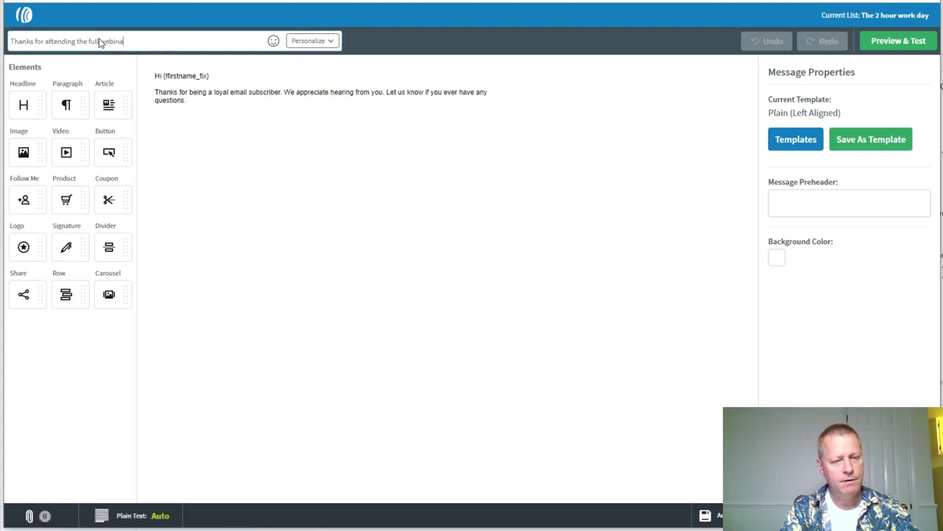
Replace the default paragraph below the greeting with "Appreciate you taking your time and spending it with me."
click(184, 100)
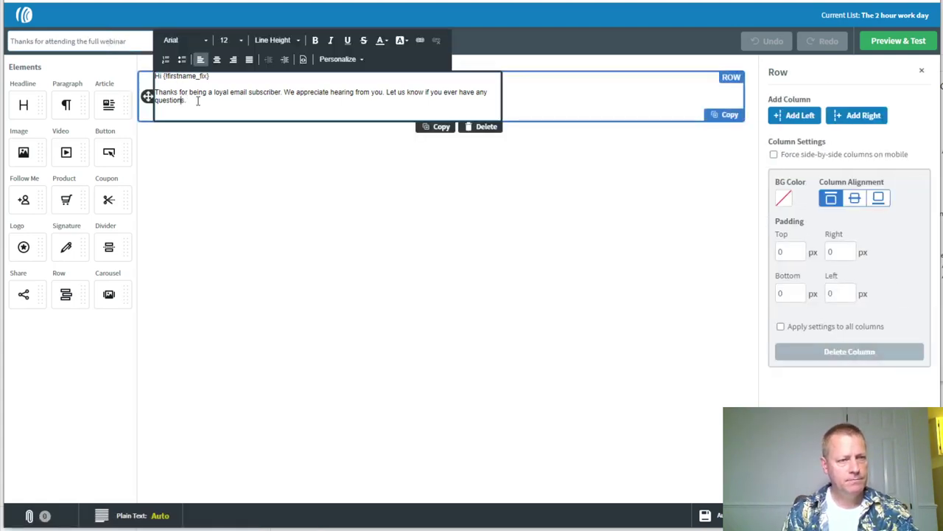
drag(200, 99, 148, 95)
key(BackSpace)
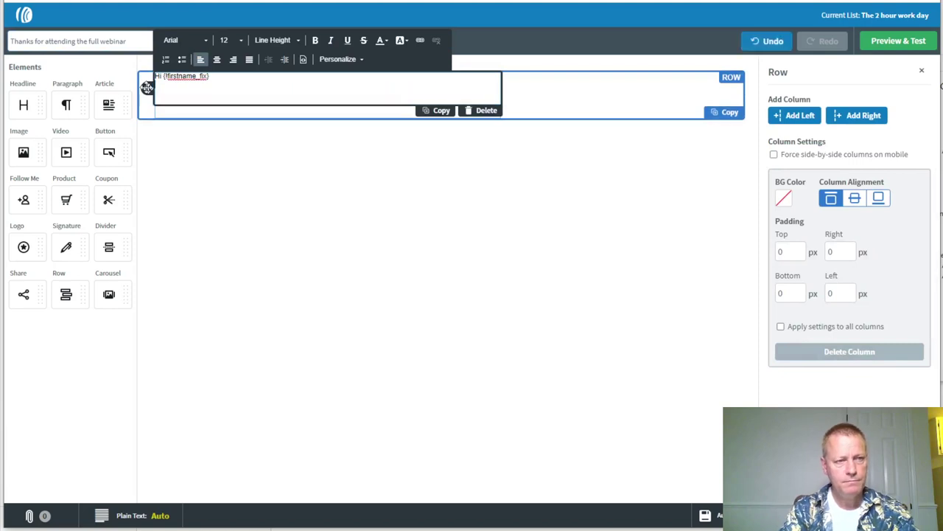
key(Return)
text(Apprec)
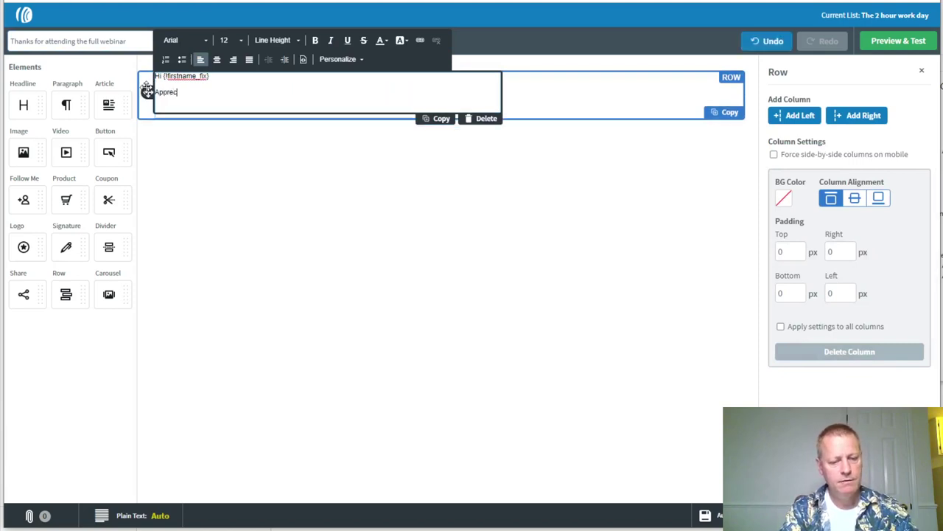
text(iate you taking your)
key(BackSpace)
text(ur)
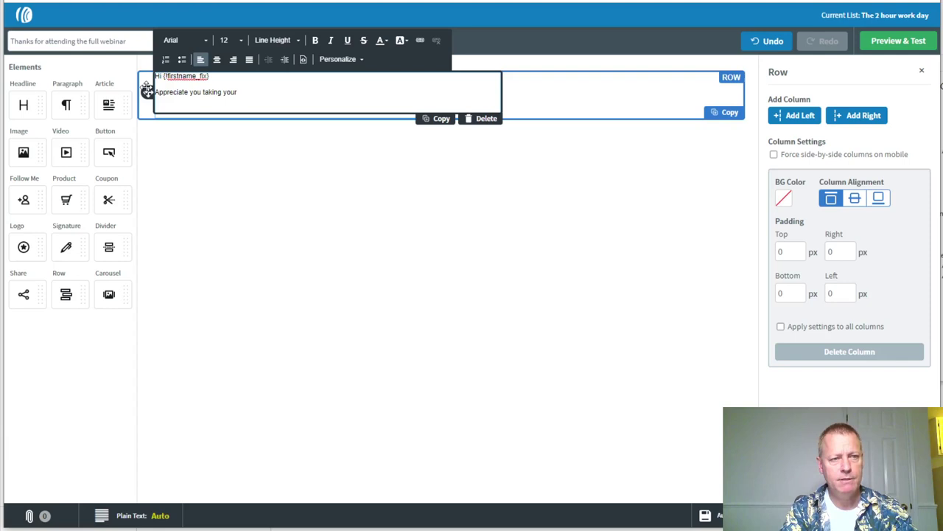
text( t)
key(BackSpace)
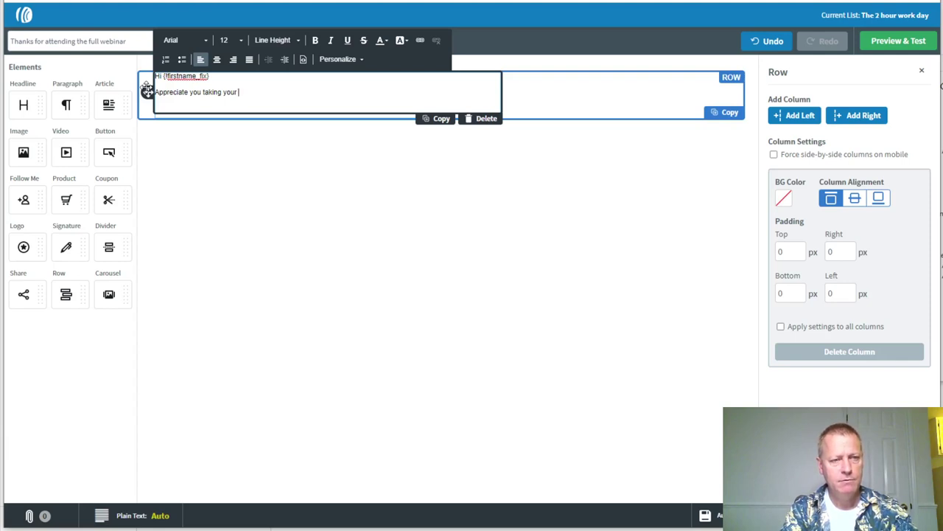
key(BackSpace)
key(BackSpace)
key(BackSpace)
key(BackSpace)
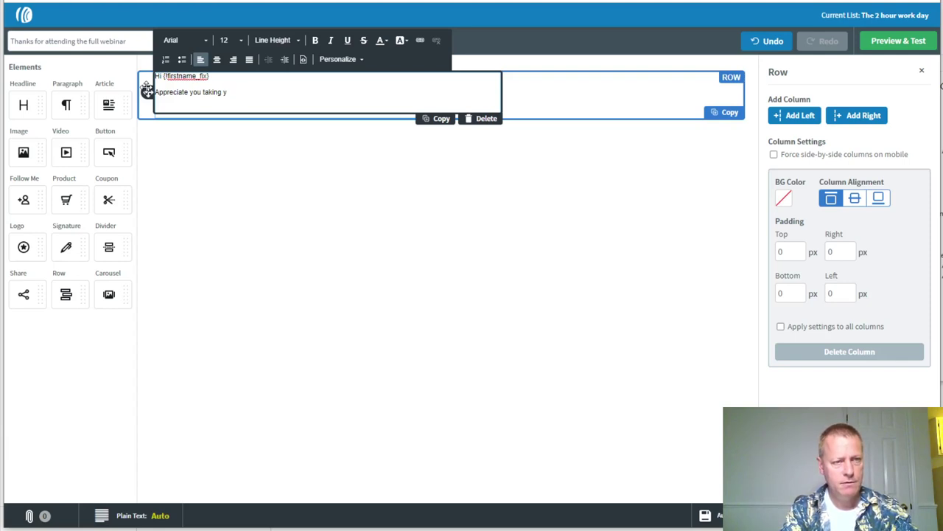
text(our time )
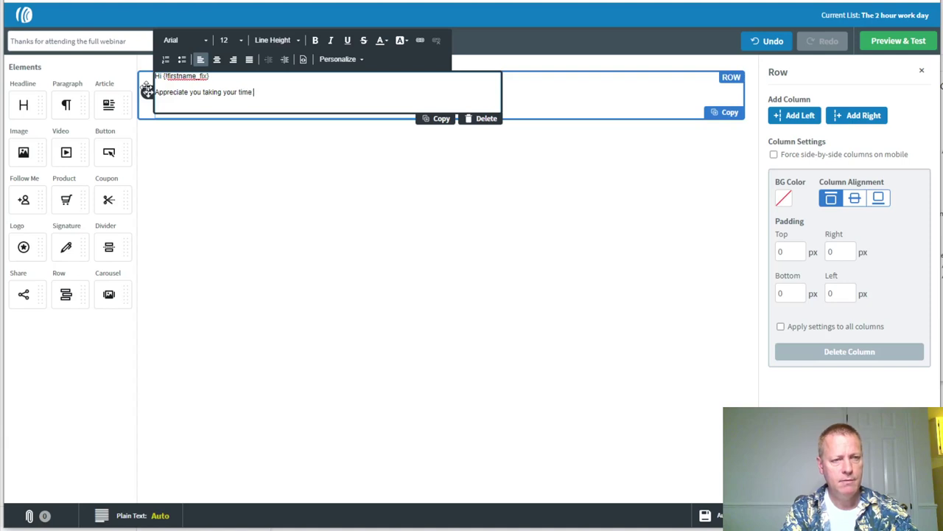
text(and spending it with me. )
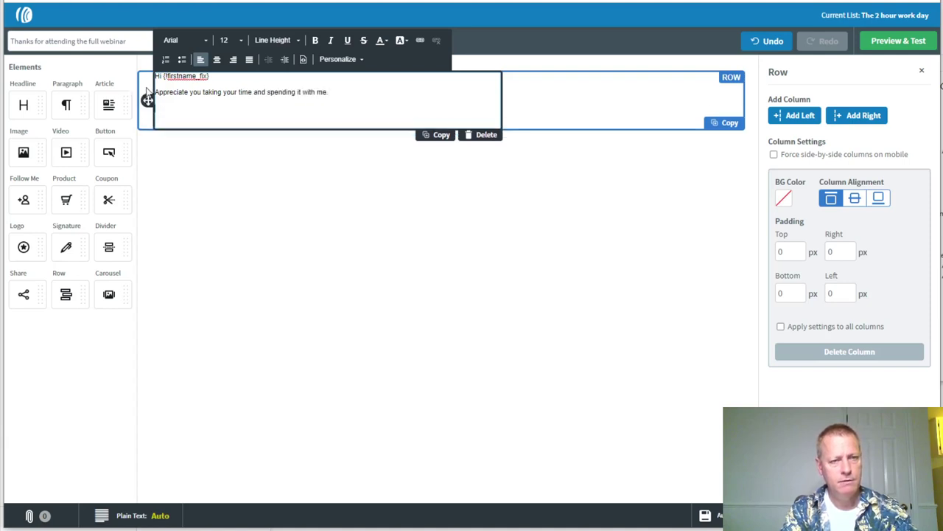
Add the line "I hope you enjoyed the presentation." as a new paragraph at the end of the message
text(I hope )
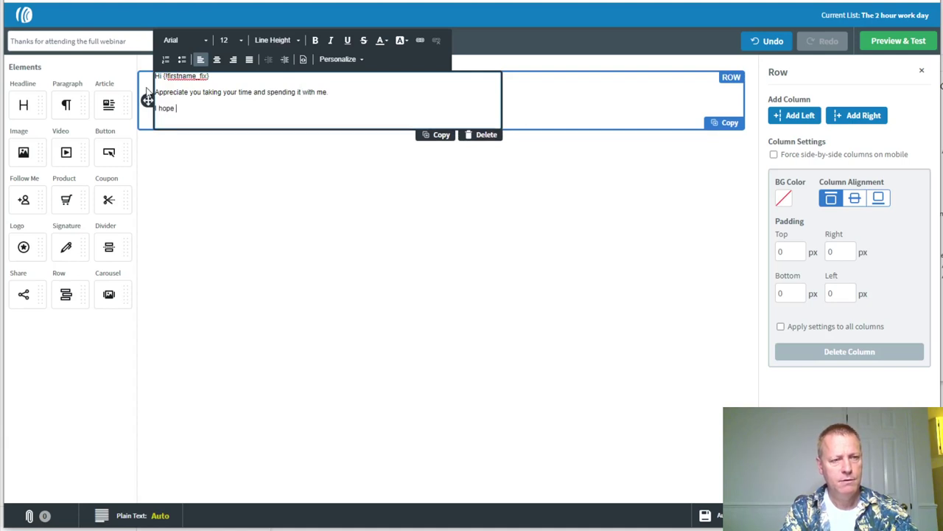
text(you enjo)
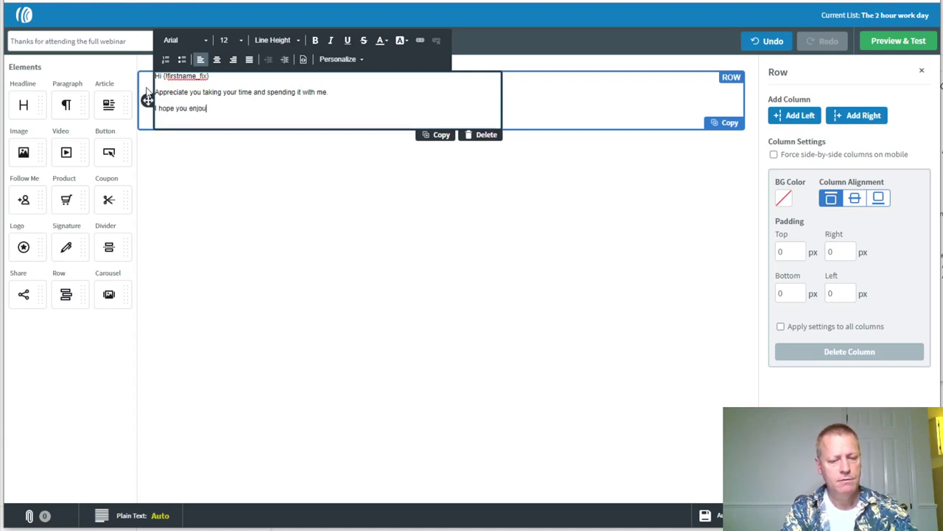
text(yed the pre)
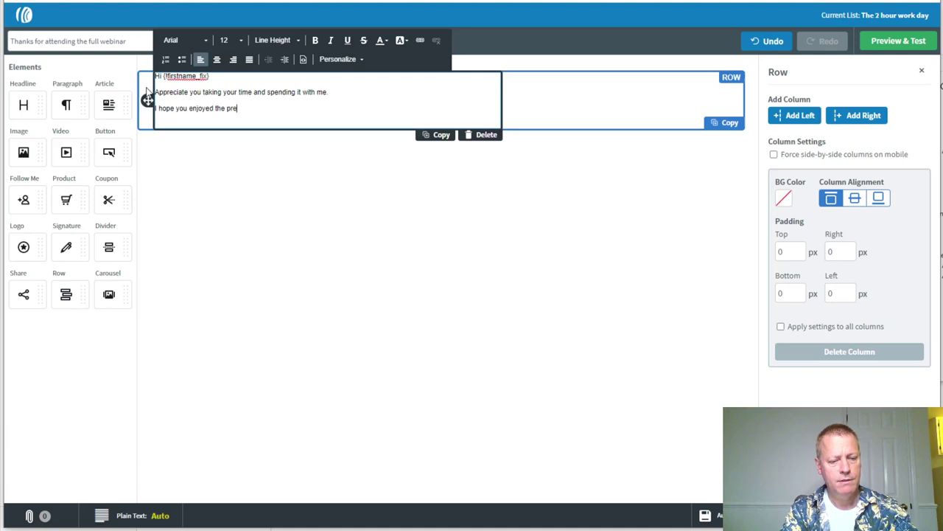
text(sentation)
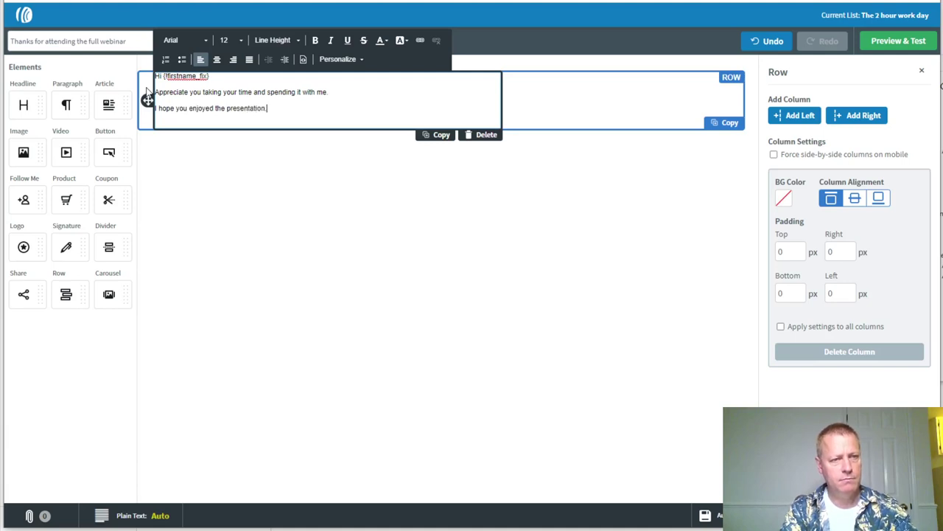
Add the paragraph "If you haven't already do so, the link to get started it" at the end of the message
text(.)
key(Return)
text(If y)
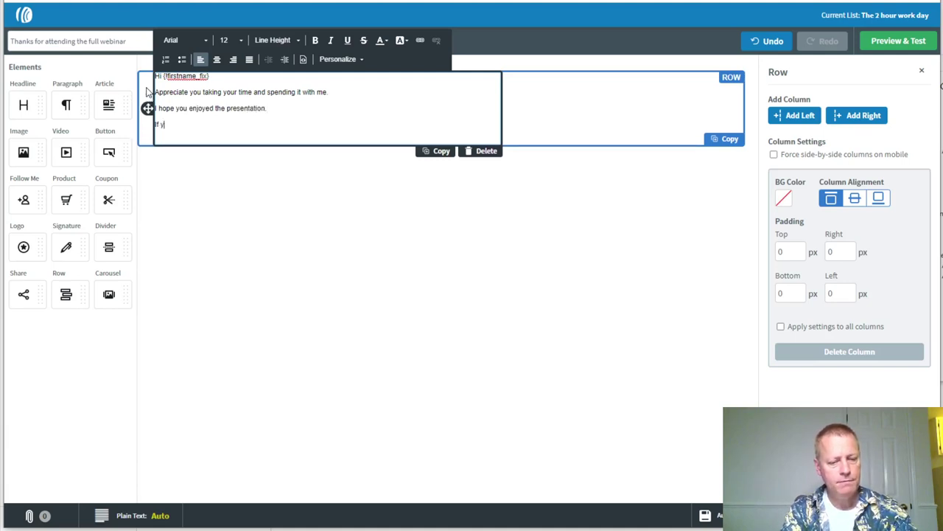
text(ou haven't alrea)
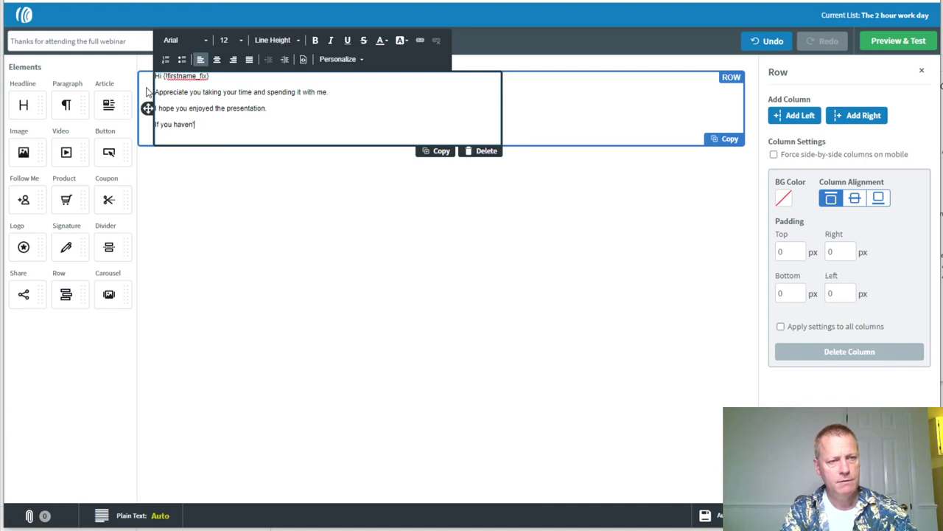
text(dy)
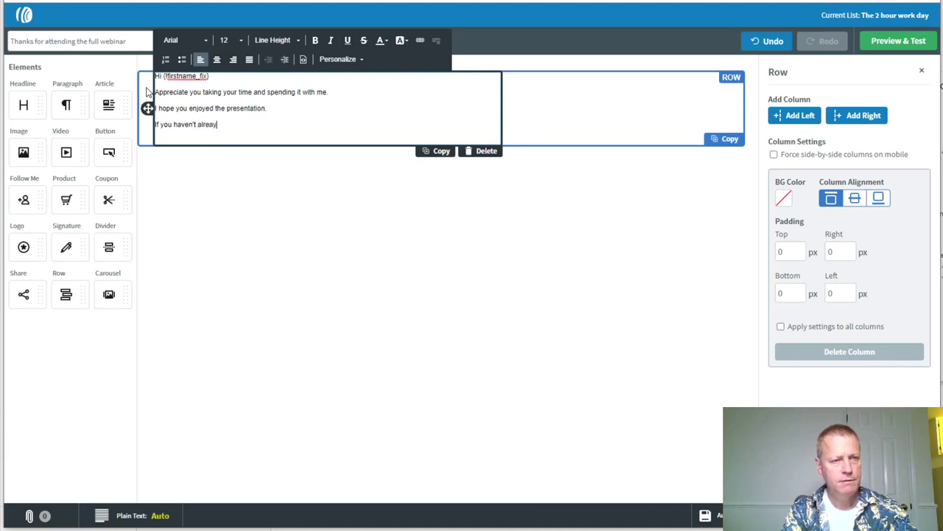
text( do so, the )
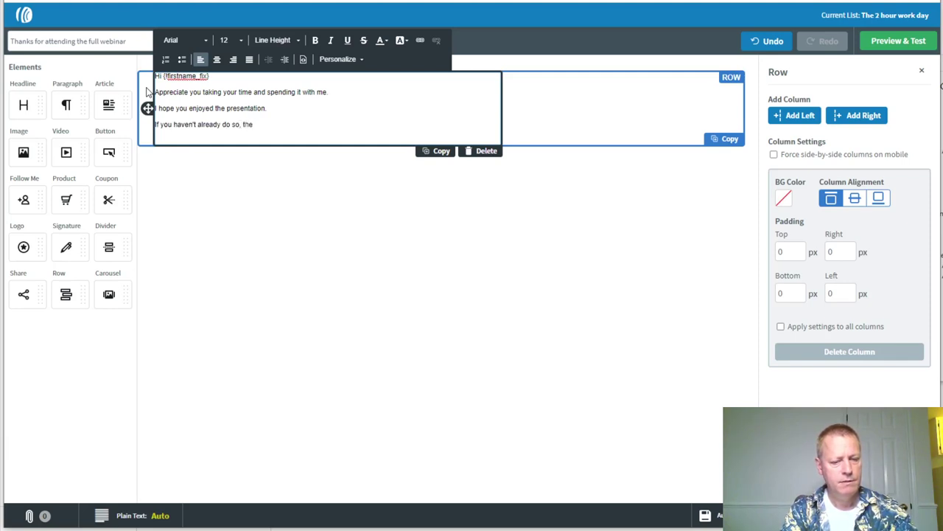
text(link to get s)
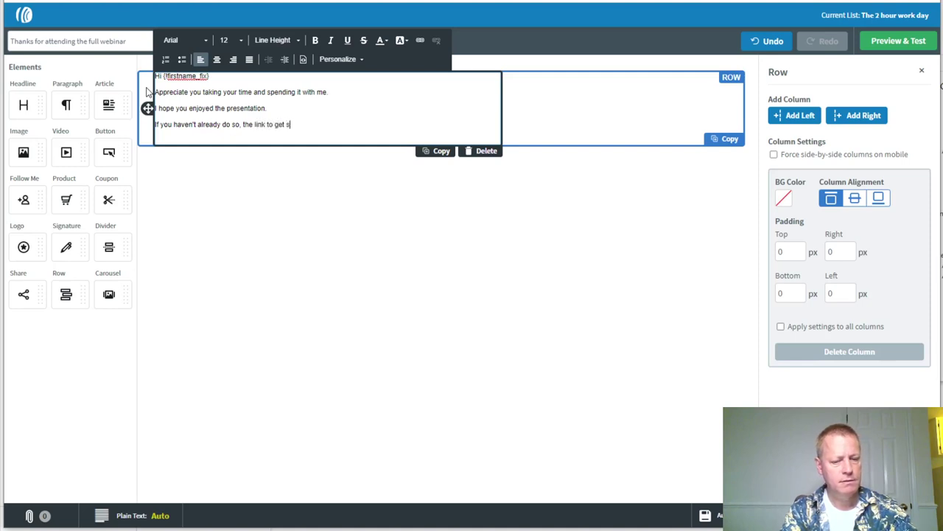
text(tarted it)
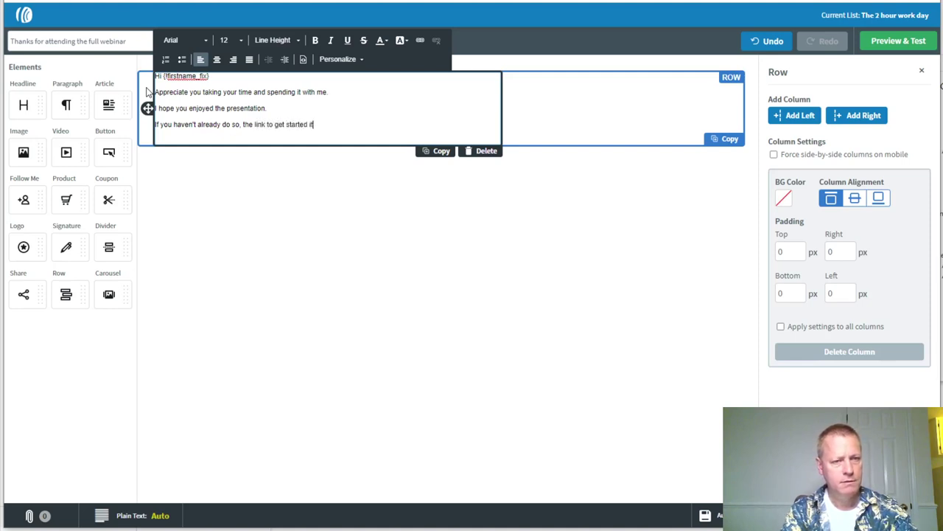
key(Return)
text(http:/)
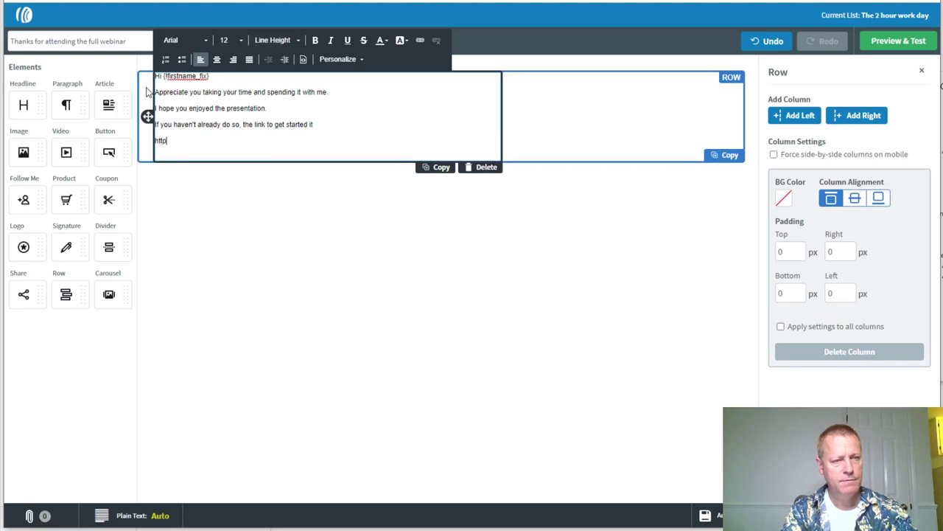
text(/Star)
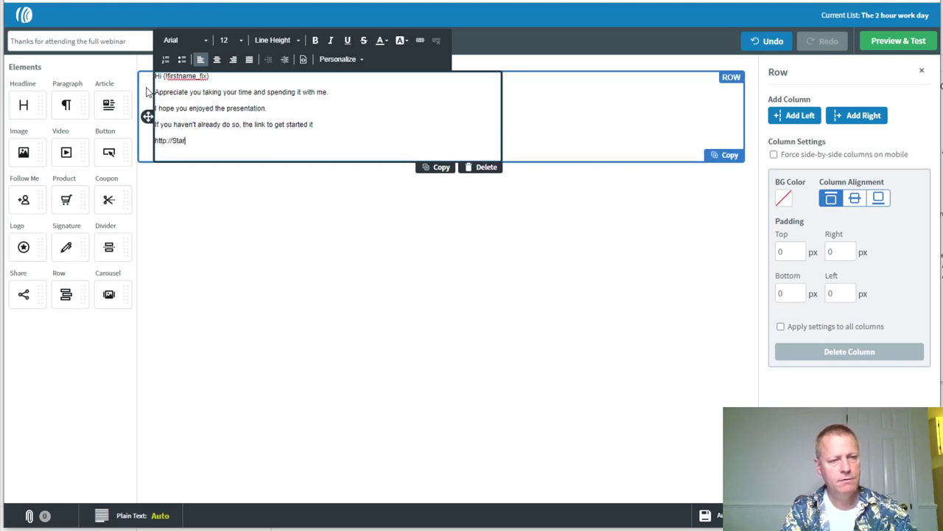
text(t.2Hr)
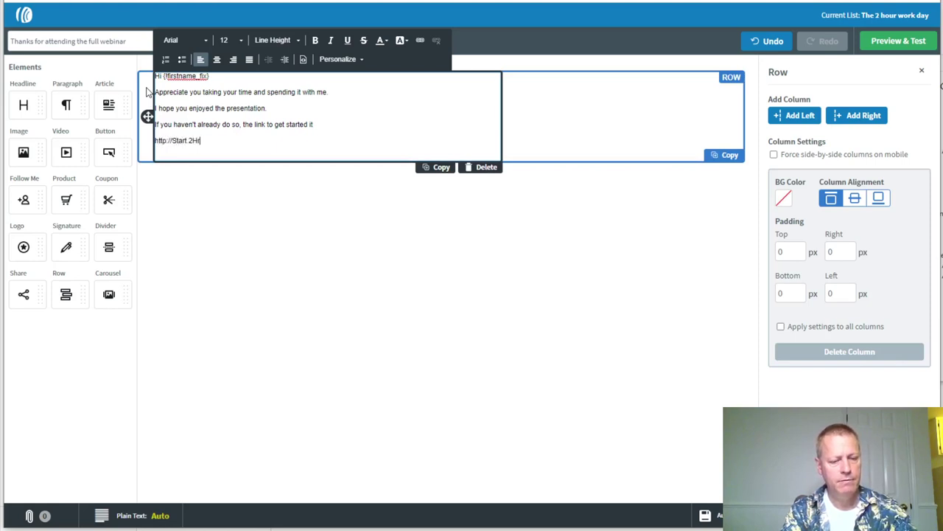
text(WorkDay.com)
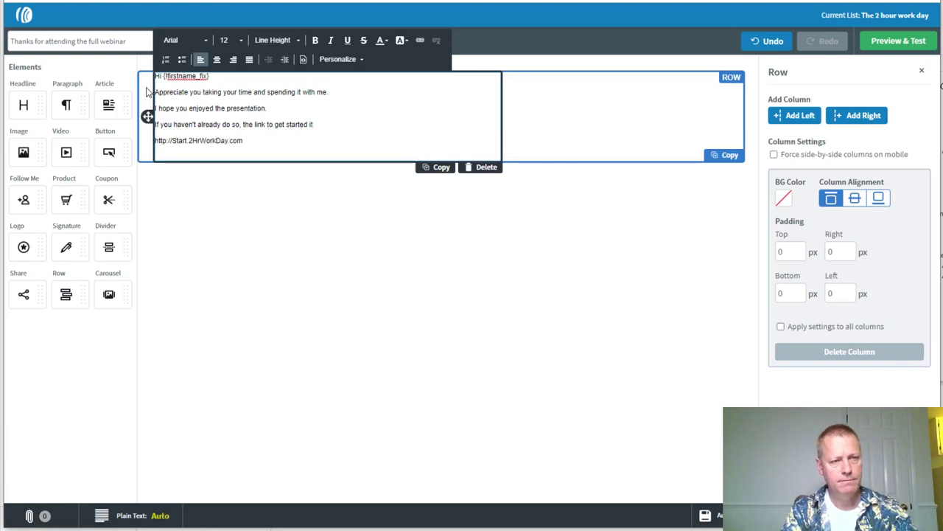
Add the closing line "See you on the inside" below the link, correcting the misspelled "you"
key(Return)
text(See)
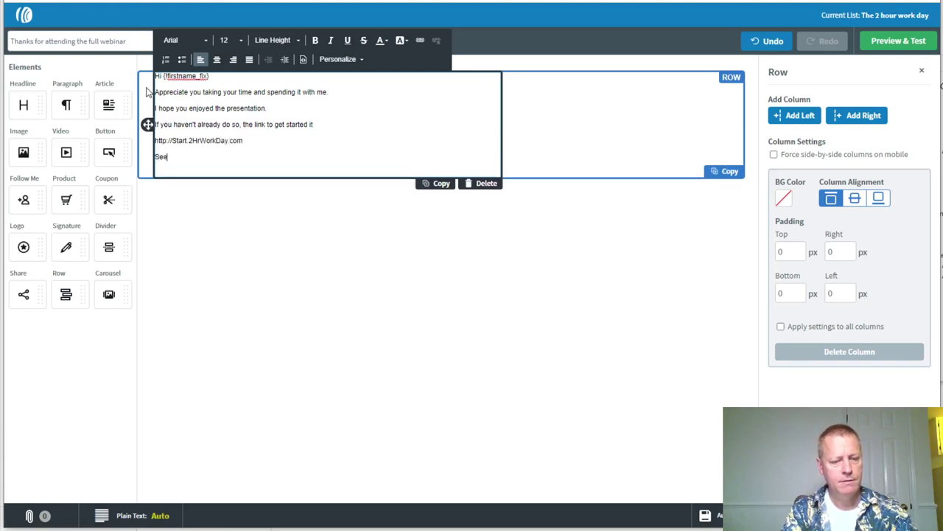
text( yuo on the in)
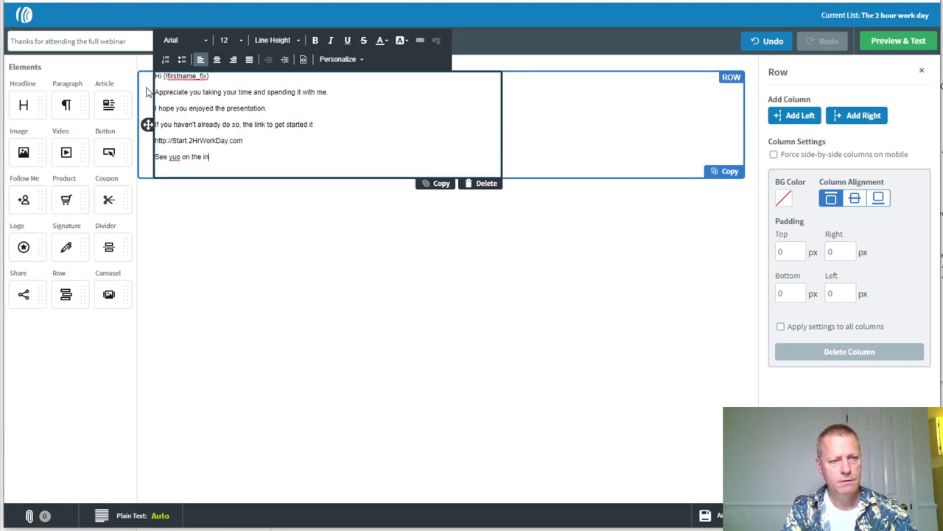
text(side)
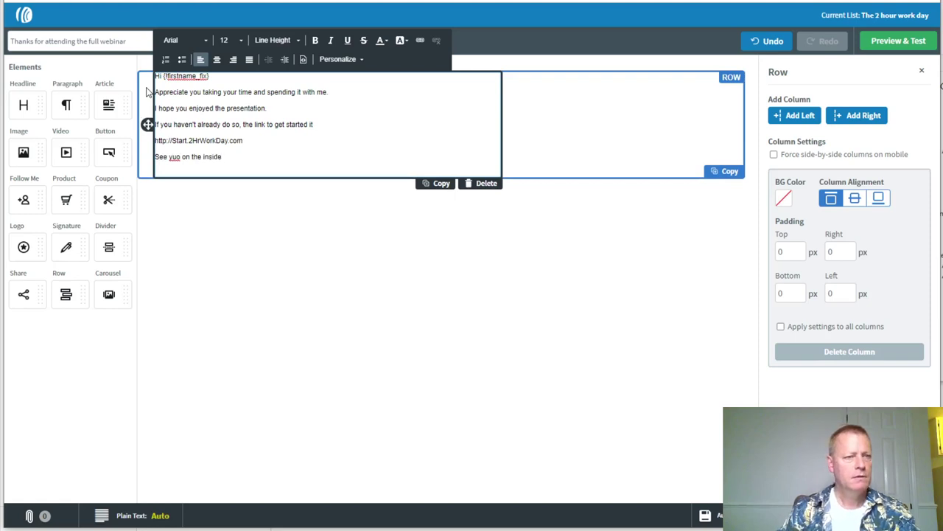
click(180, 159)
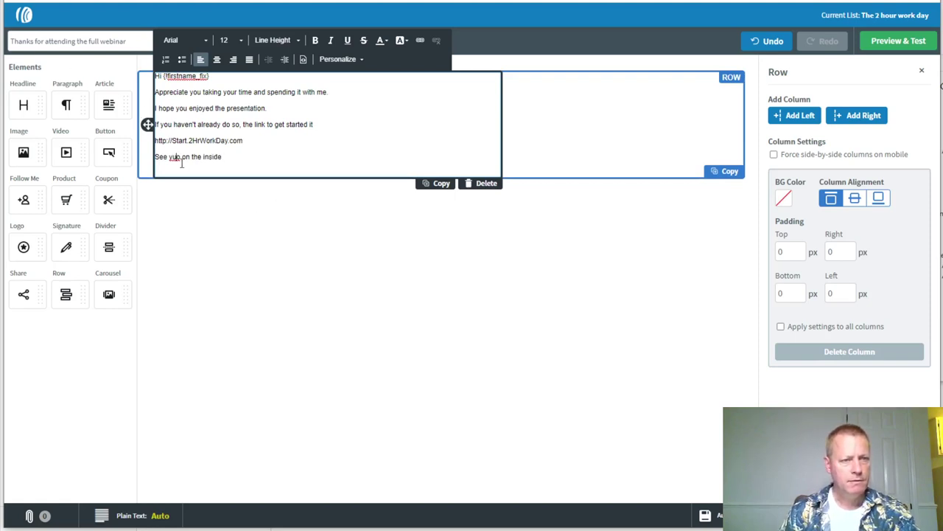
key(BackSpace)
text(u)
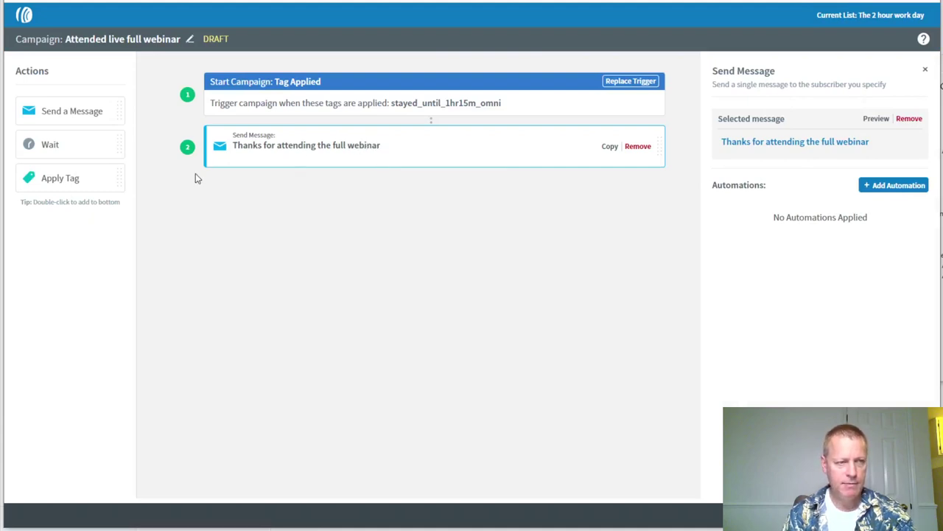
Add a 1-day Wait below the message, followed by an Apply Tag action that adds the seinfeld tag to subscribers
drag(69, 181, 261, 177)
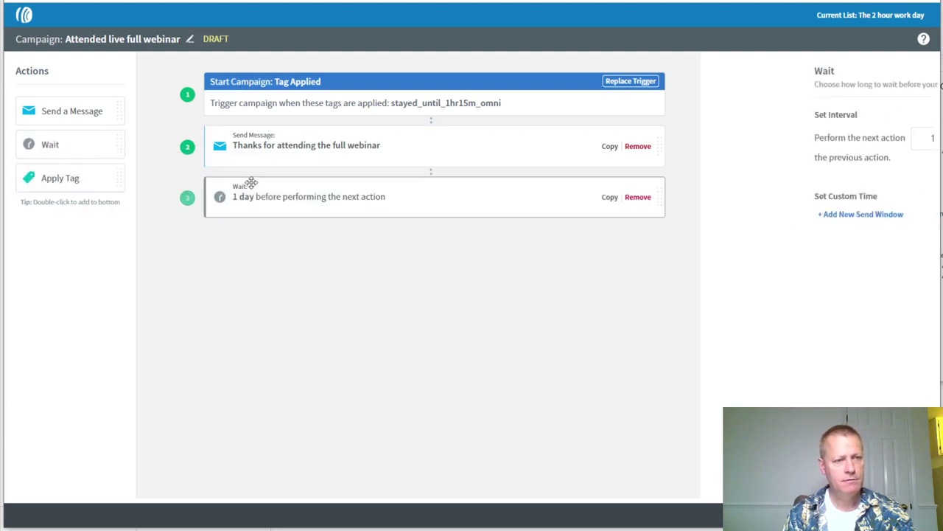
drag(70, 177, 301, 249)
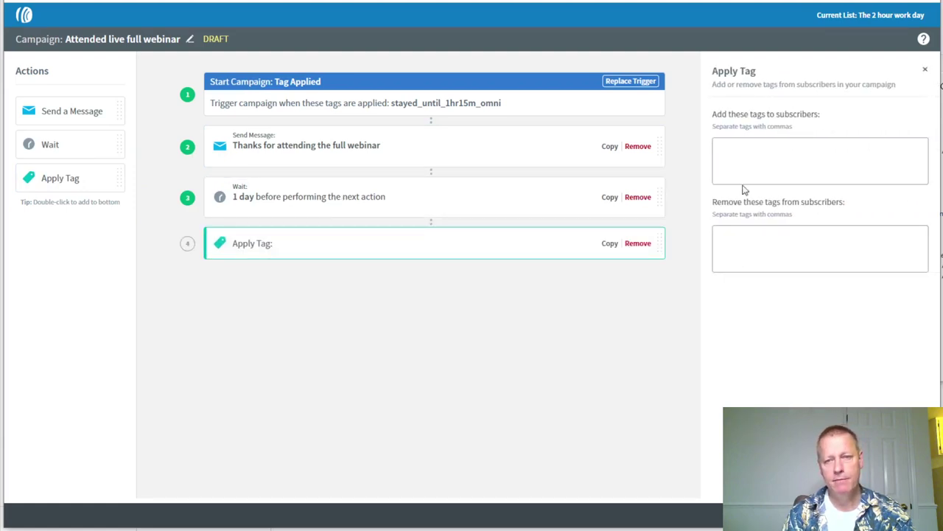
click(750, 163)
text(sei)
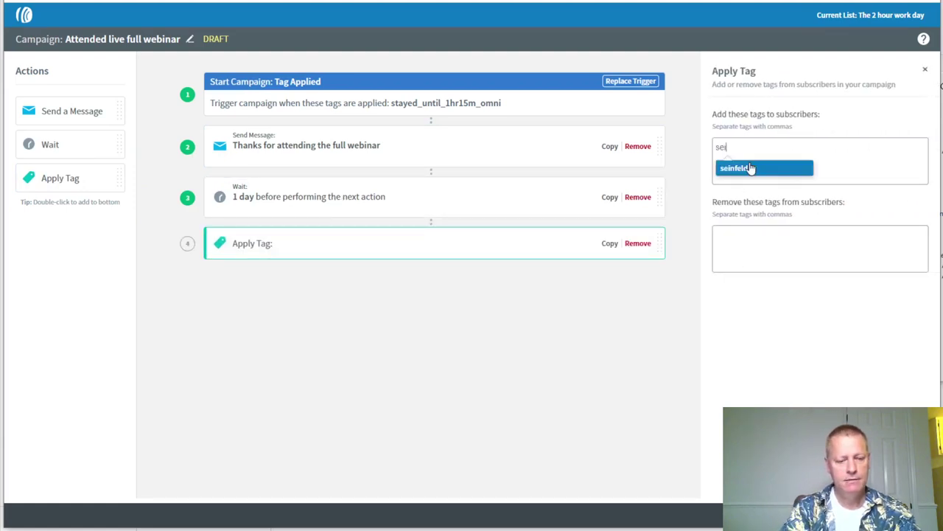
text(nfeld)
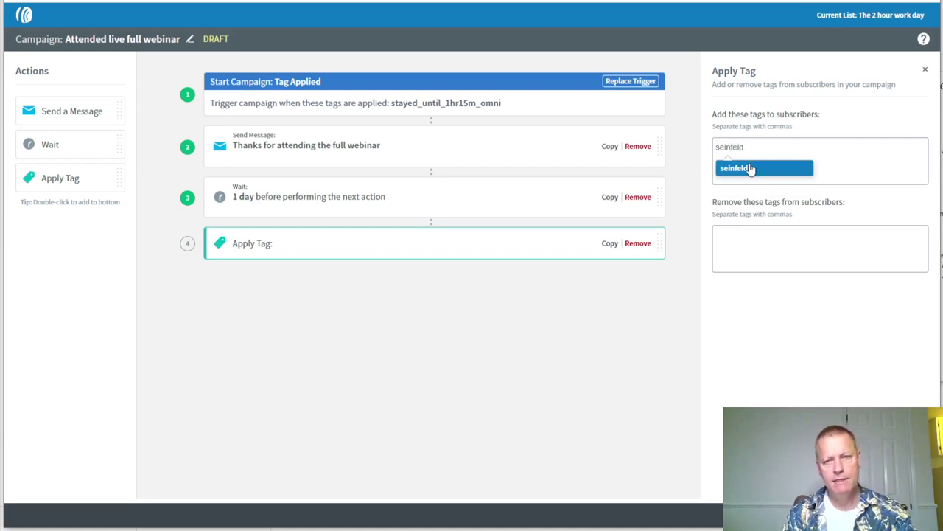
click(750, 168)
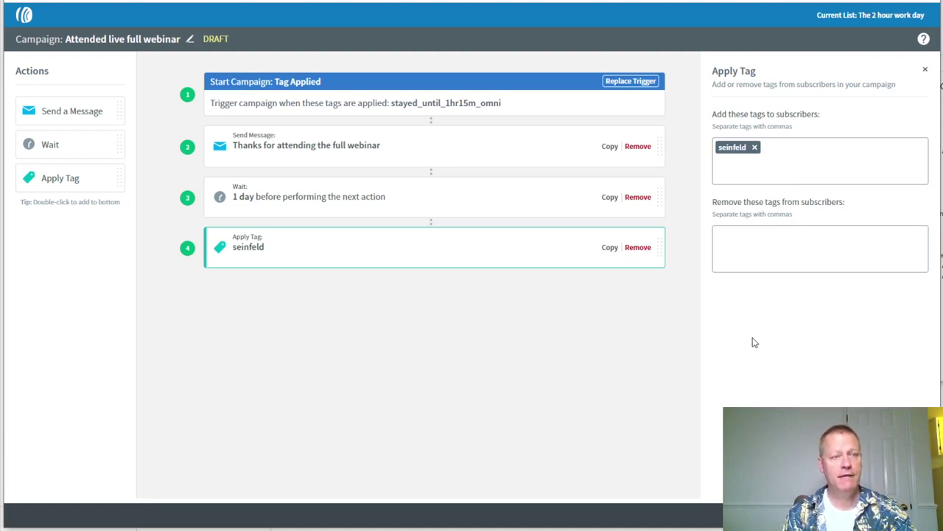
Save and exit the Attended live full webinar campaign and activate it in the campaign list
key(Return)
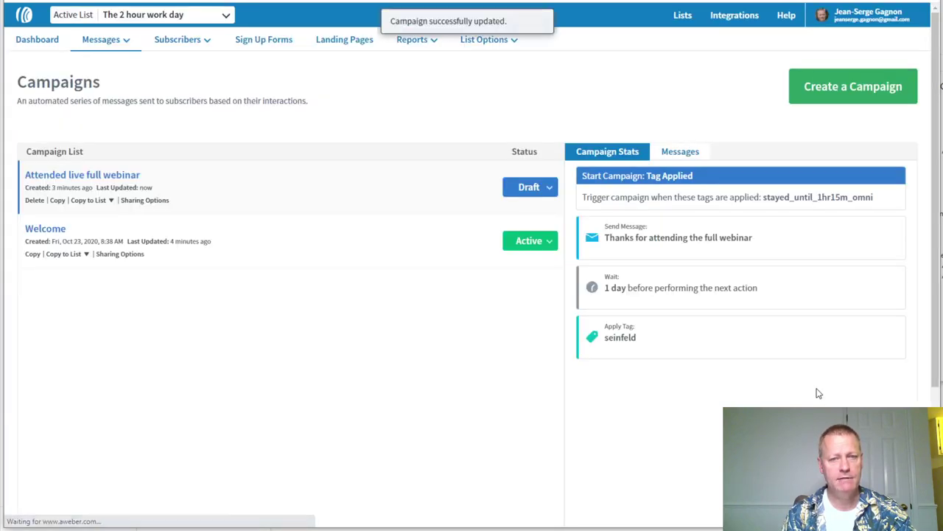
click(550, 188)
click(522, 209)
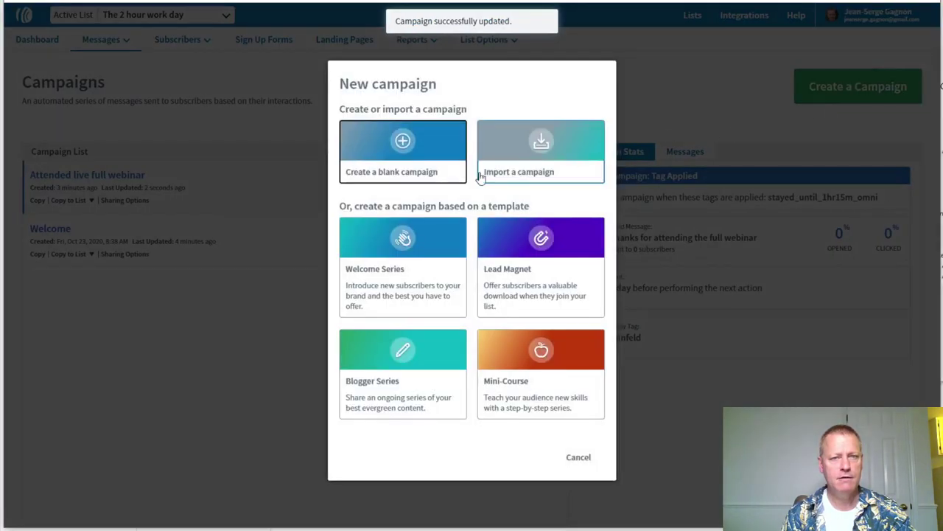
Create a blank campaign named "Missed webinar"
click(439, 171)
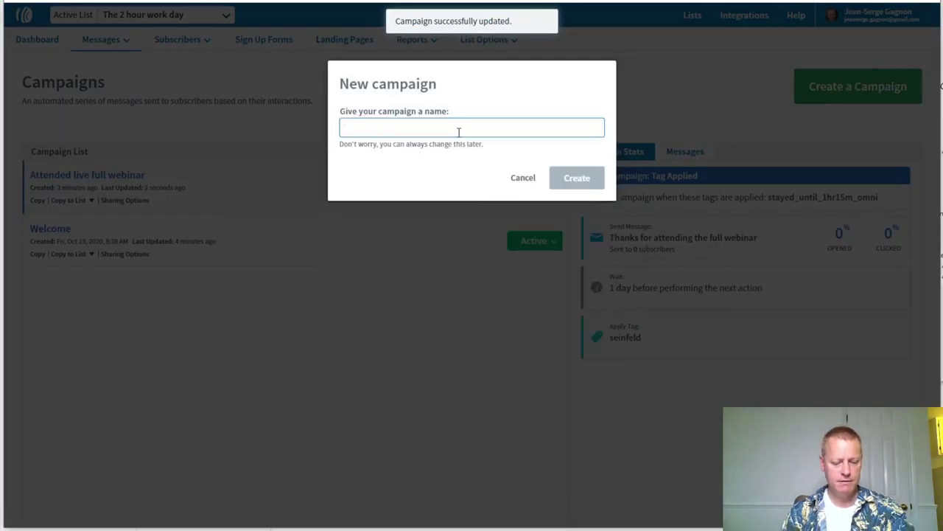
text(Missed webinar)
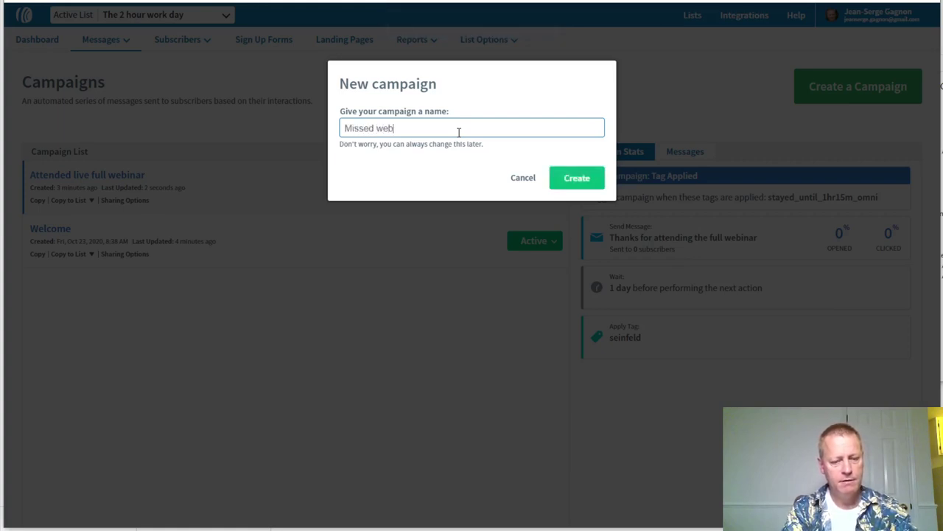
click(571, 178)
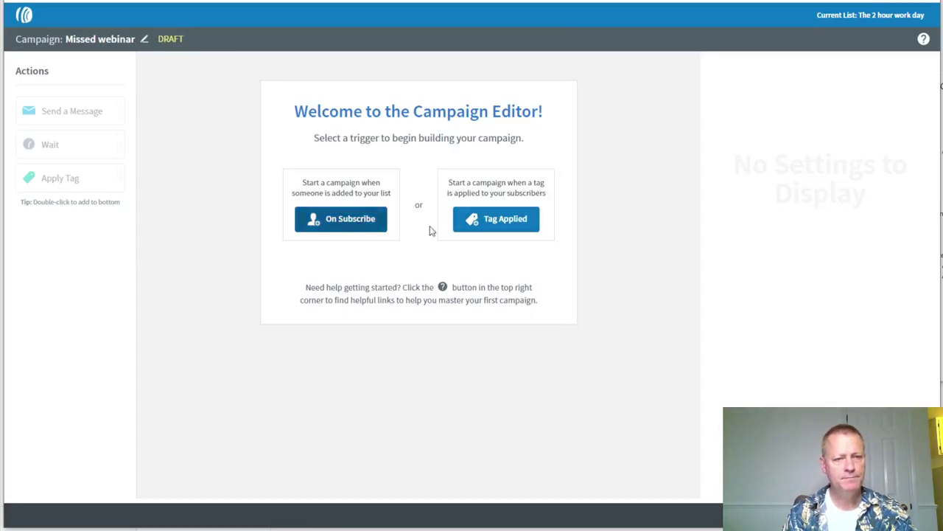
Start the Missed webinar campaign with a Tag Applied trigger for the tag missed_webinar_omni
click(491, 221)
click(758, 176)
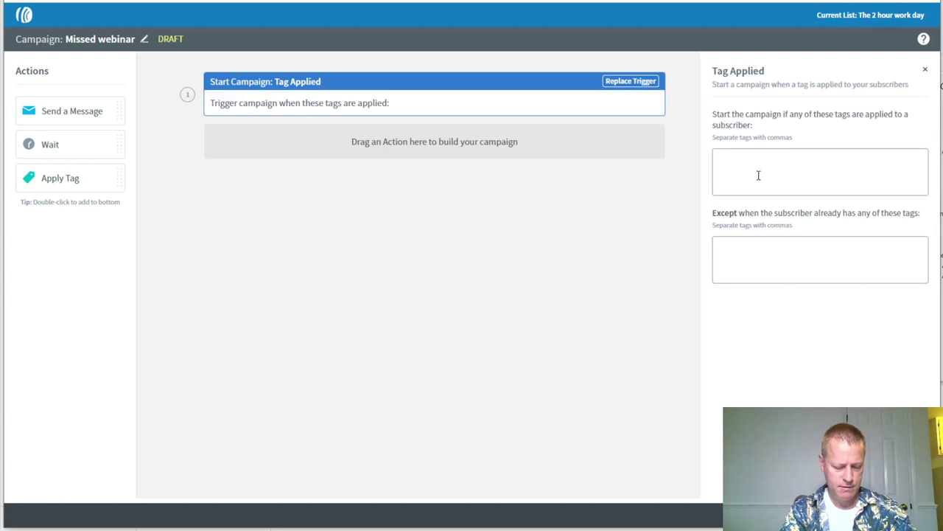
text(mis)
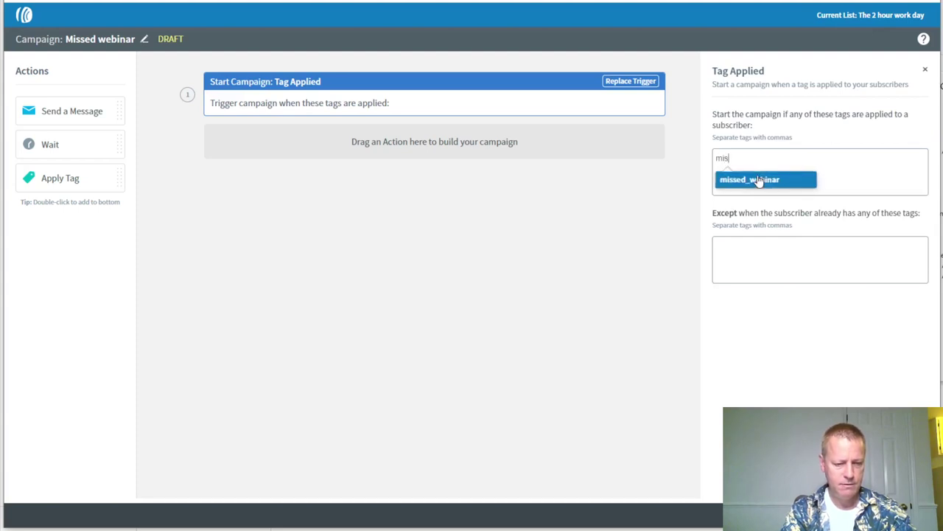
text(sed_w)
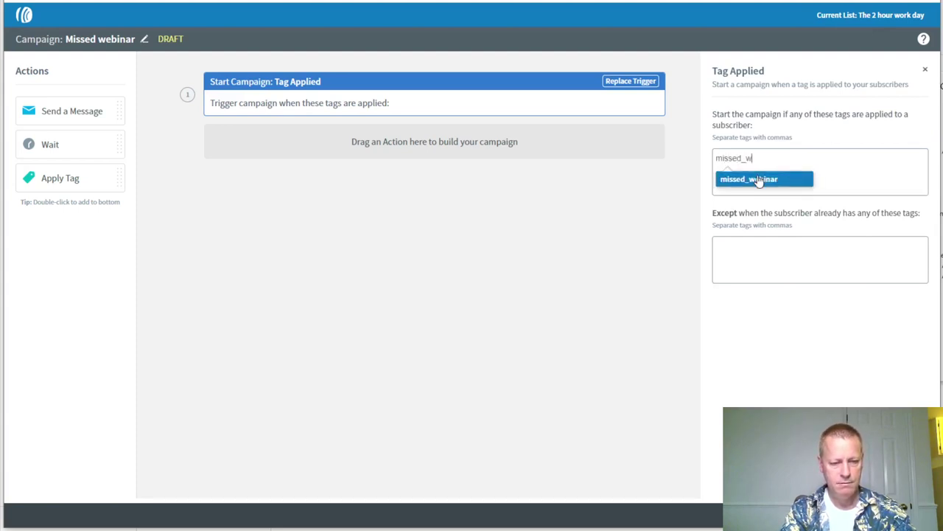
text(ebinar)
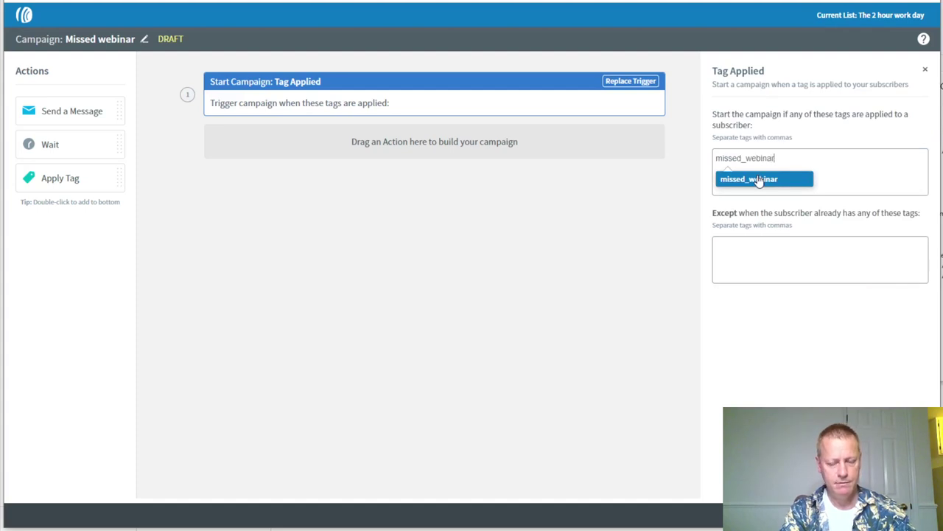
text(_o)
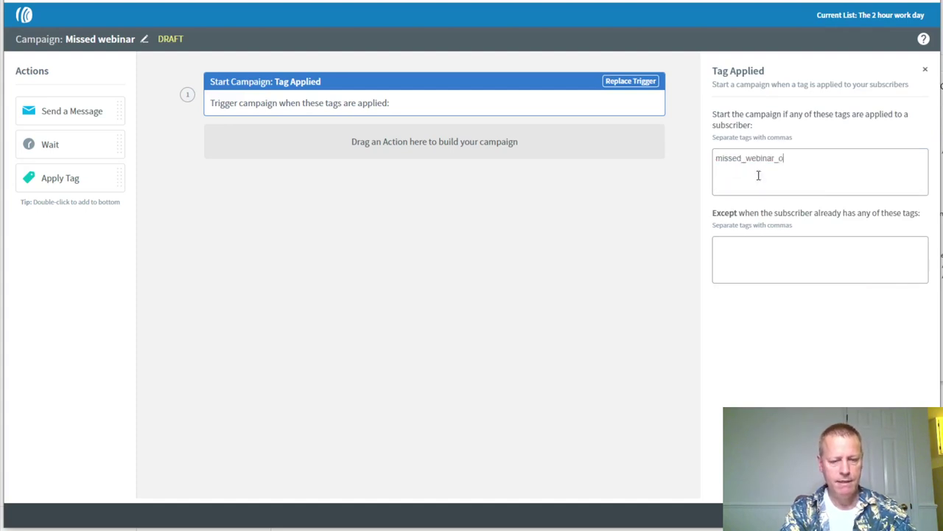
text(mni)
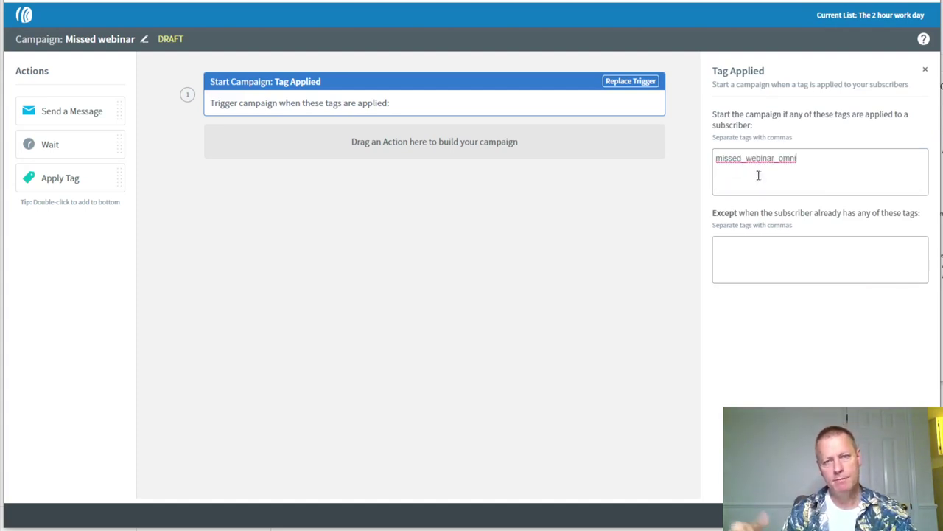
key(Return)
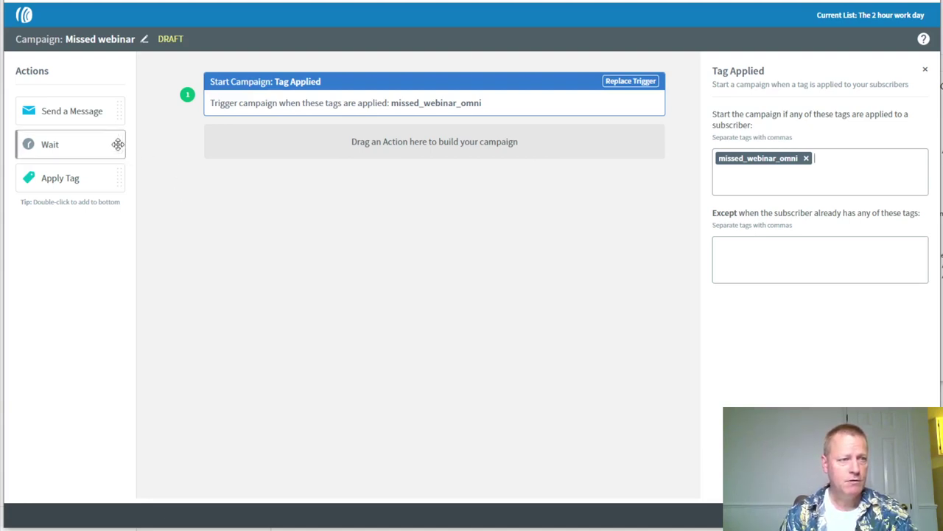
Add a Send Message action below the missed_webinar_omni trigger and create its message in the Drag & Drop Email Builder
drag(83, 112, 412, 140)
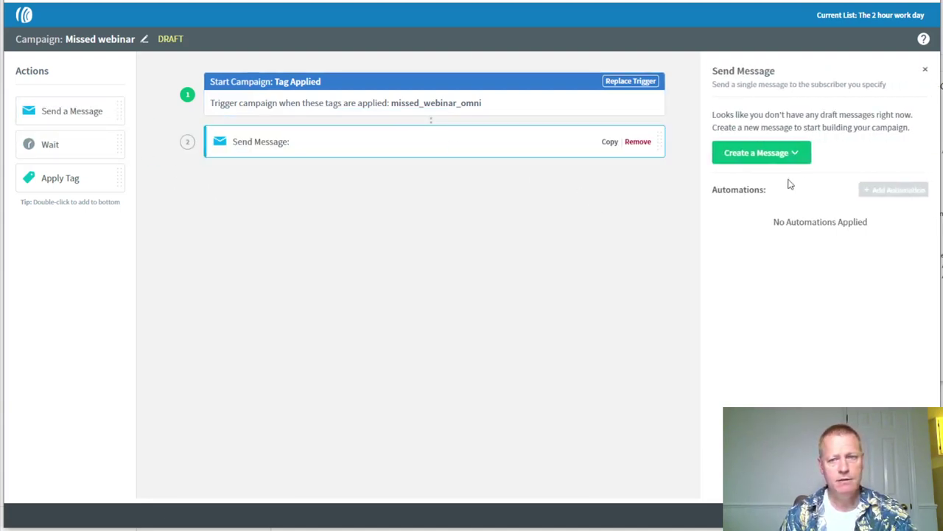
click(796, 157)
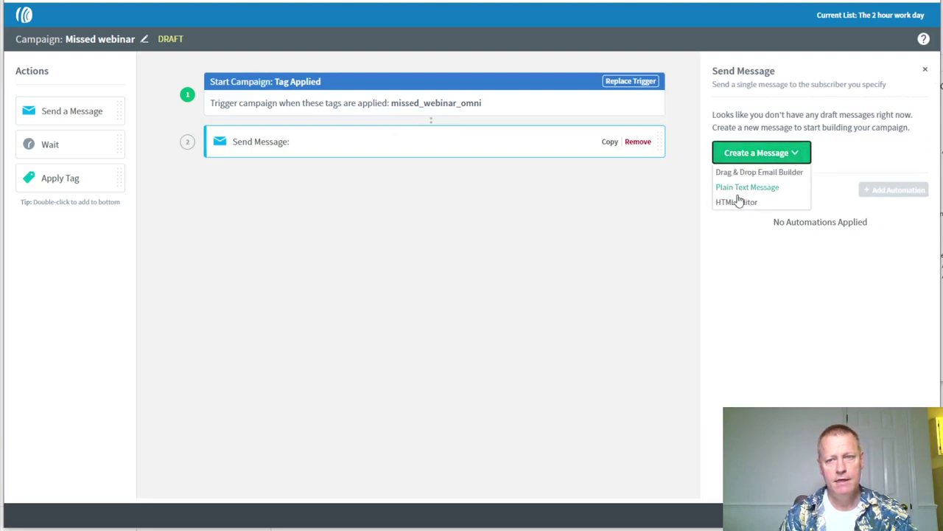
click(775, 173)
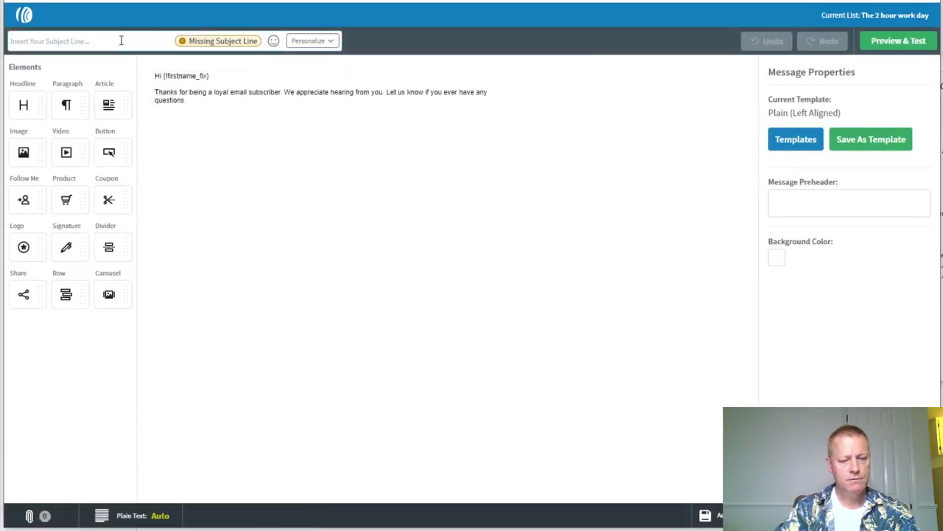
Enter the email subject line "Sorry you missed becoming Omnipresent like Gary Vee"
click(121, 40)
text(Sorry you mis)
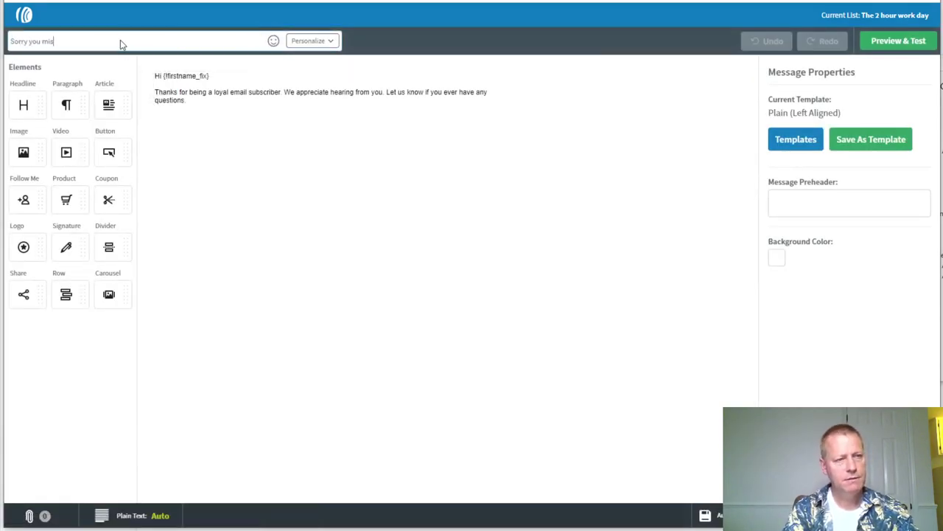
text(sed )
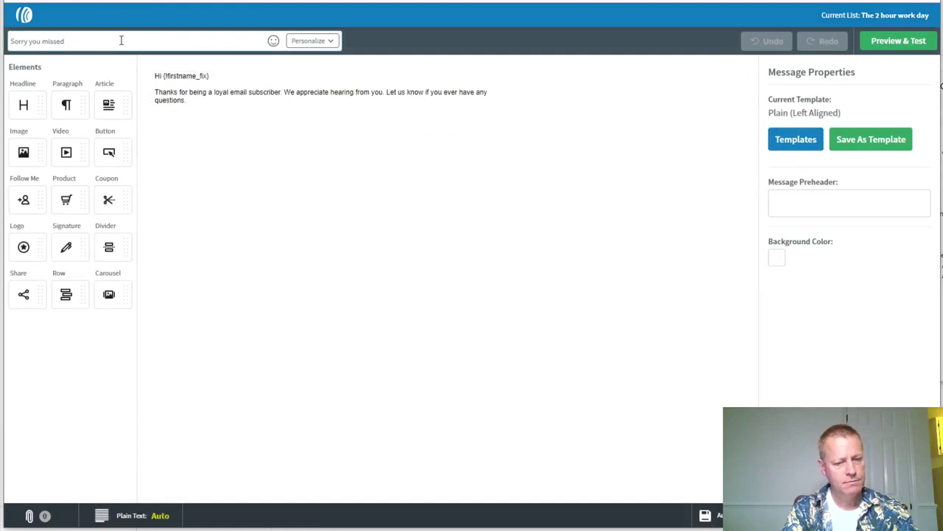
text(becoming Omnipr)
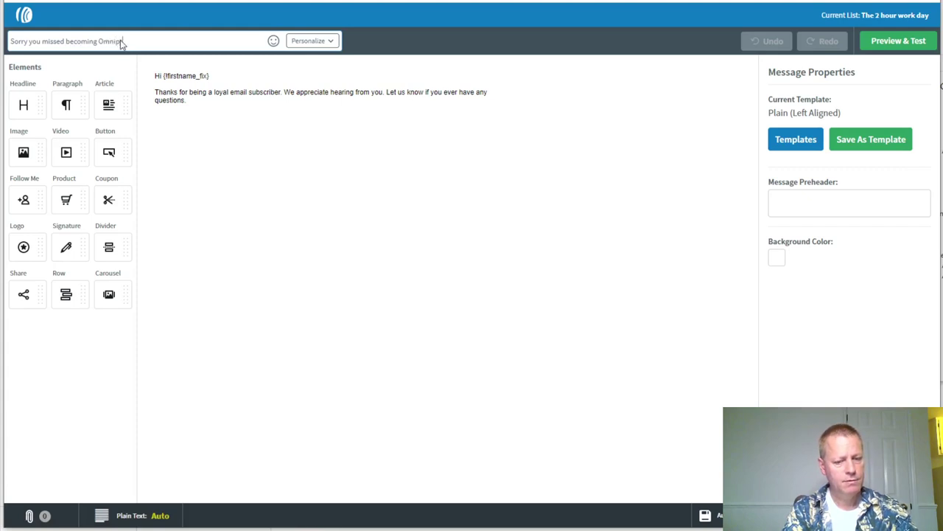
text(esent like )
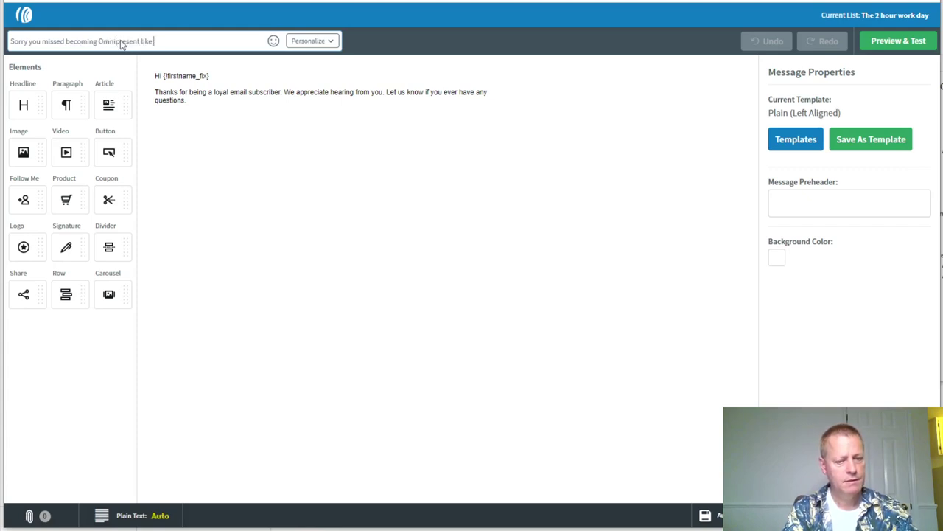
text(Gary Vee)
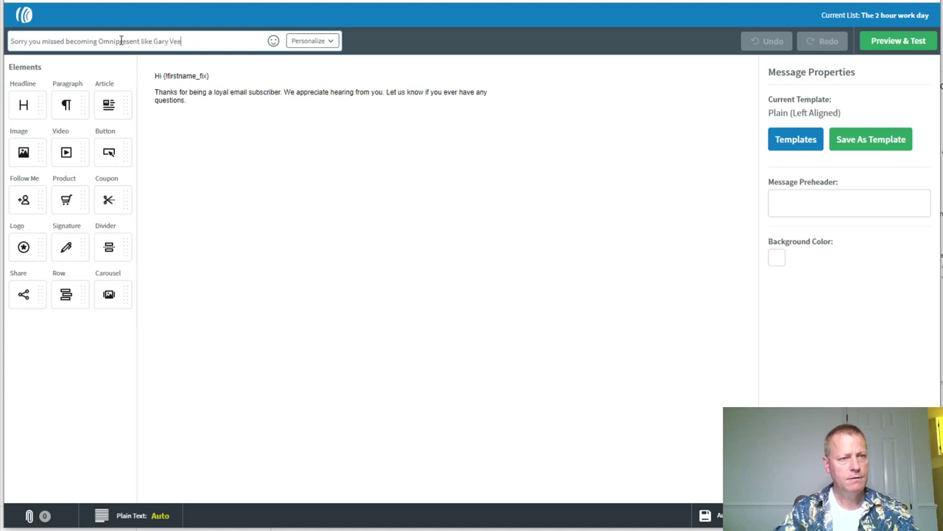
Replace the default body paragraph below the greeting with "I noticed you registered to my webinar"
click(220, 82)
drag(196, 100, 147, 95)
key(BackSpace)
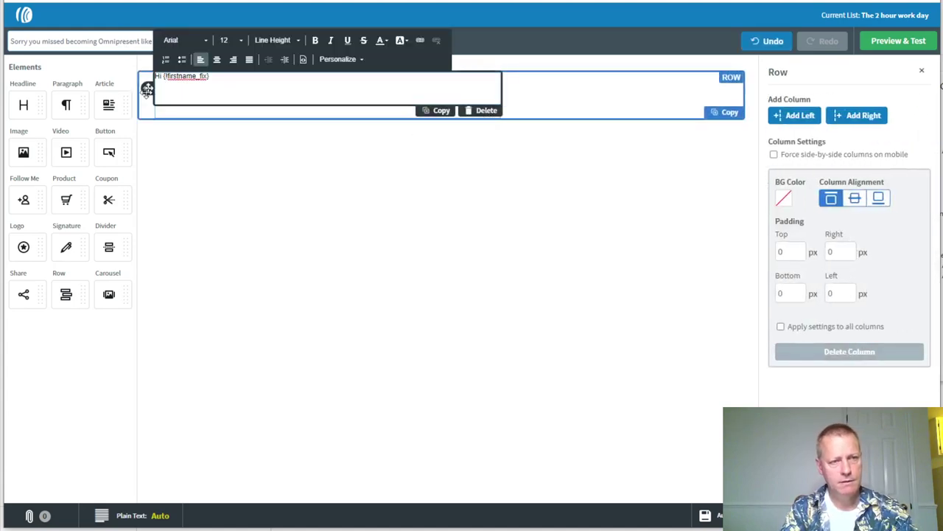
key(Return)
text(I noticed you )
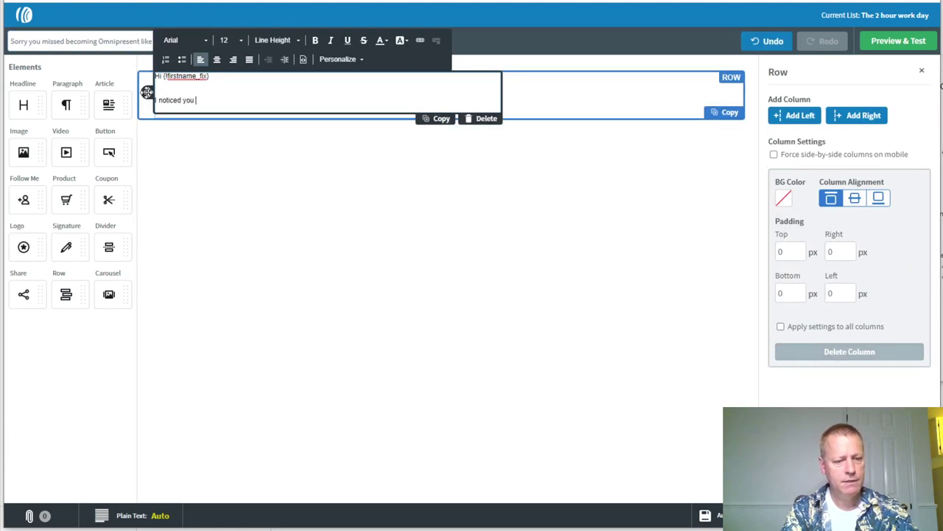
text(registered to my webinar)
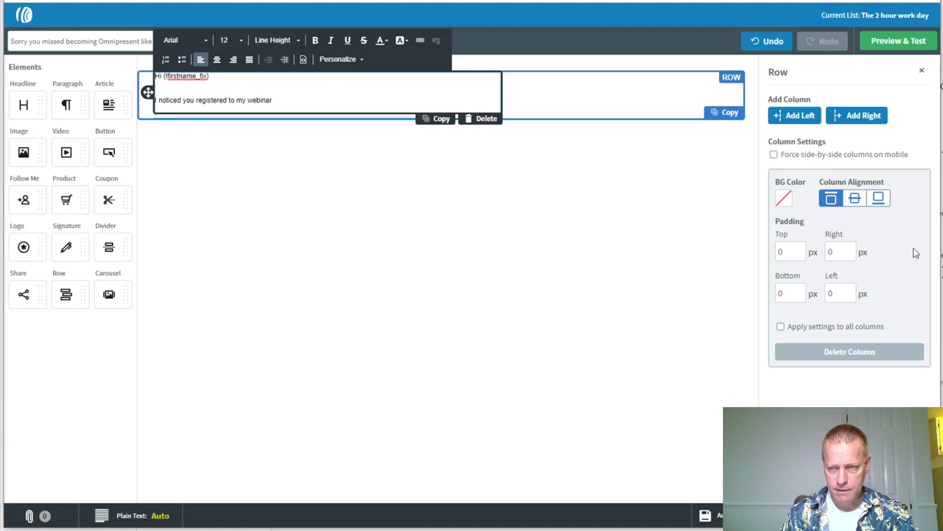
key(alt+Tab)
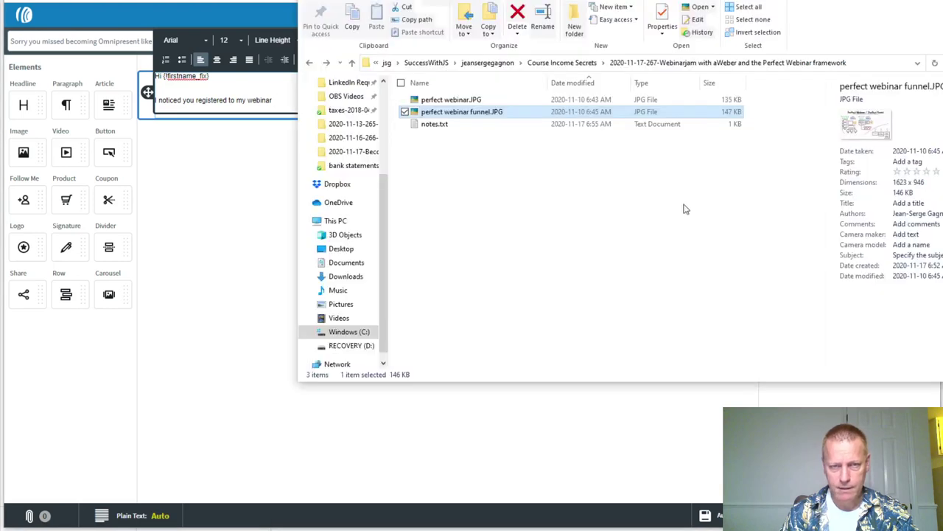
click(561, 63)
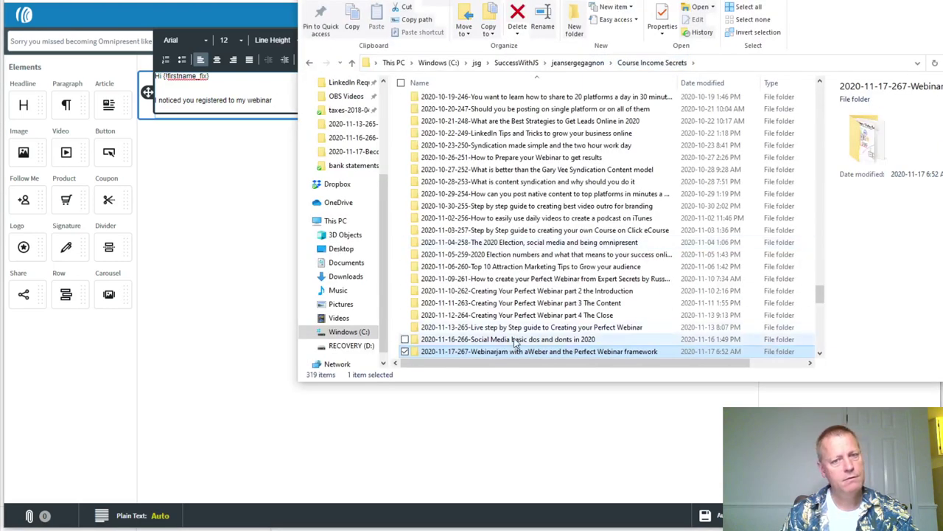
click(526, 330)
double_click(526, 330)
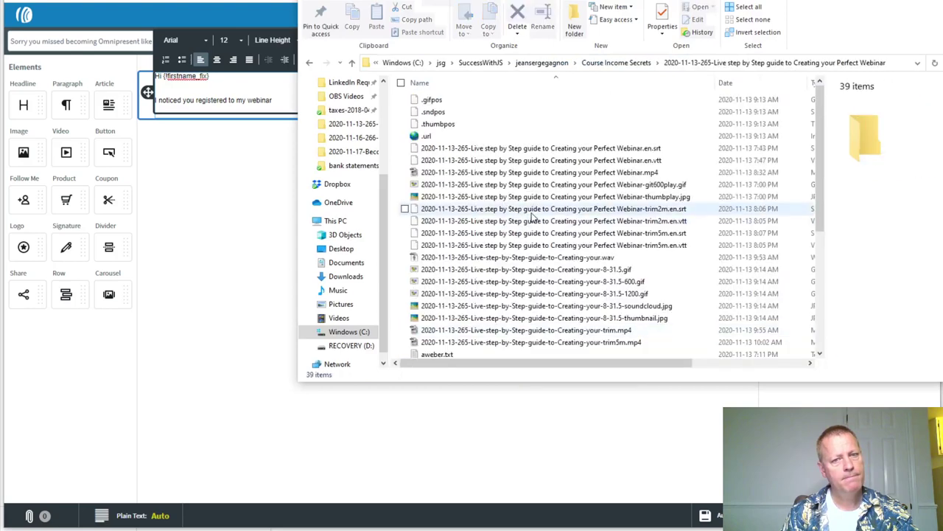
scroll(471, 287, down, 5)
click(457, 280)
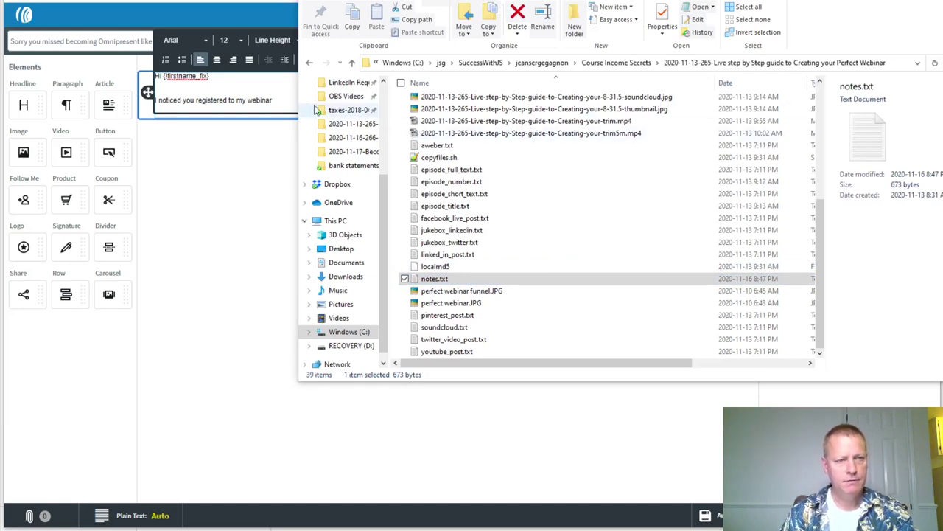
Add the title "How to Be Omnipresent on Social Media like Gary vee without hiring a team of 30 or spending crazy hours every day" to the body
click(284, 100)
key(Return)
text(How to Be Omnipresent on Social Media like Gary vee without hiring a team of 30 or spending crazy hours every day)
key(Return)
key(Return)
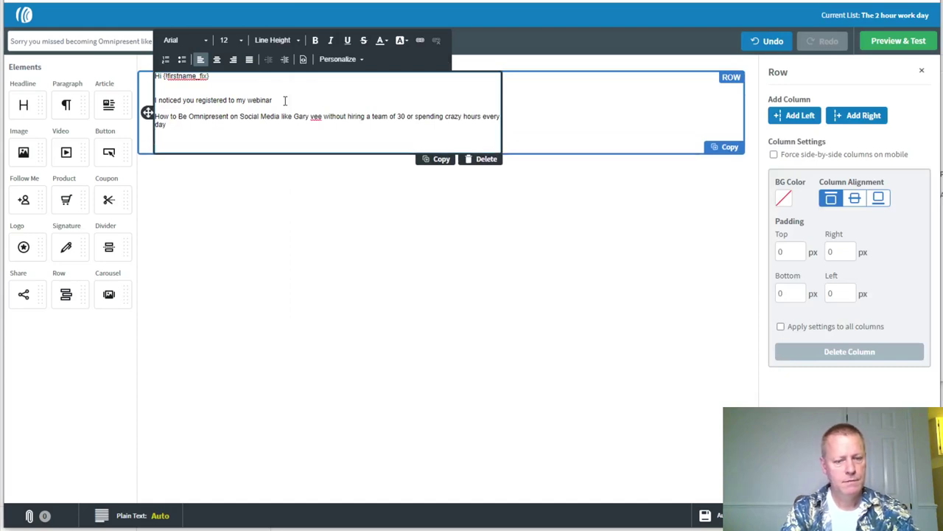
Write a line below the webinar title reading "I understand, things happen, we get busy and forget our schedule"
text(I u)
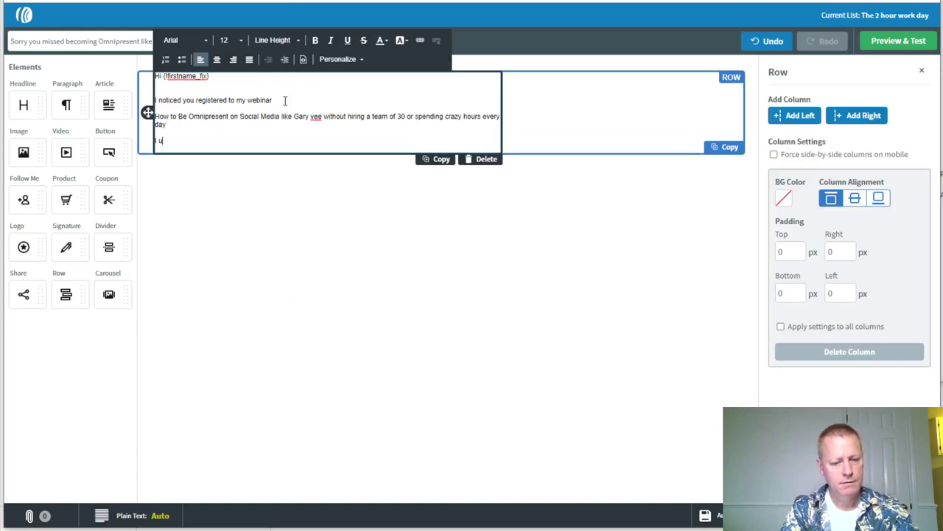
text(nderstand)
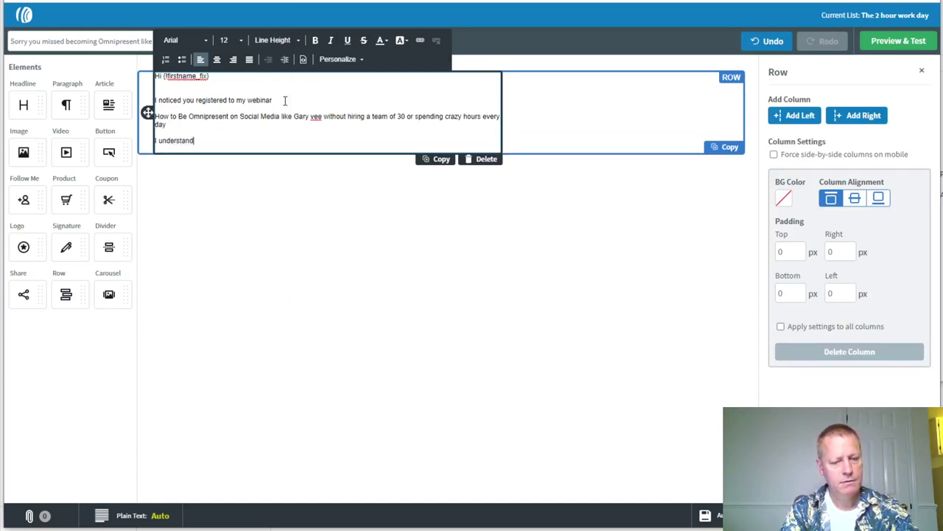
text(, things happe)
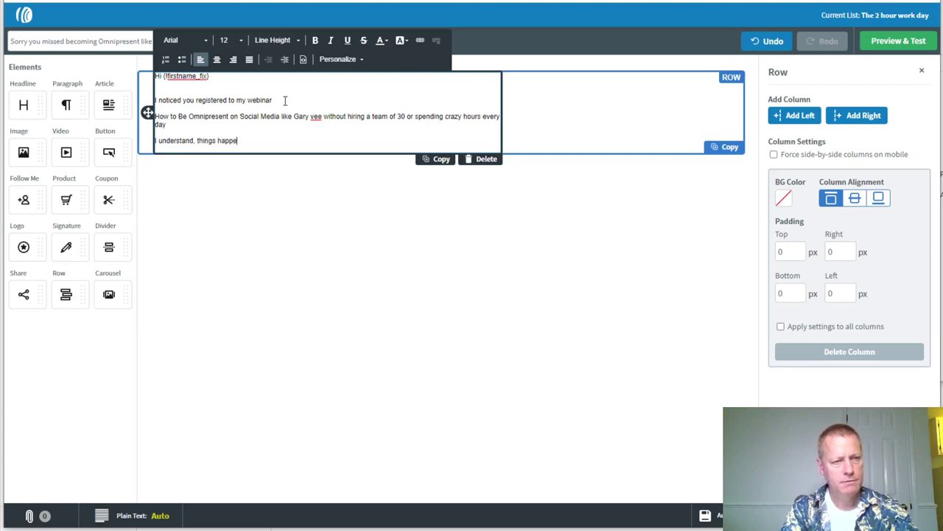
text(n, we get budy an)
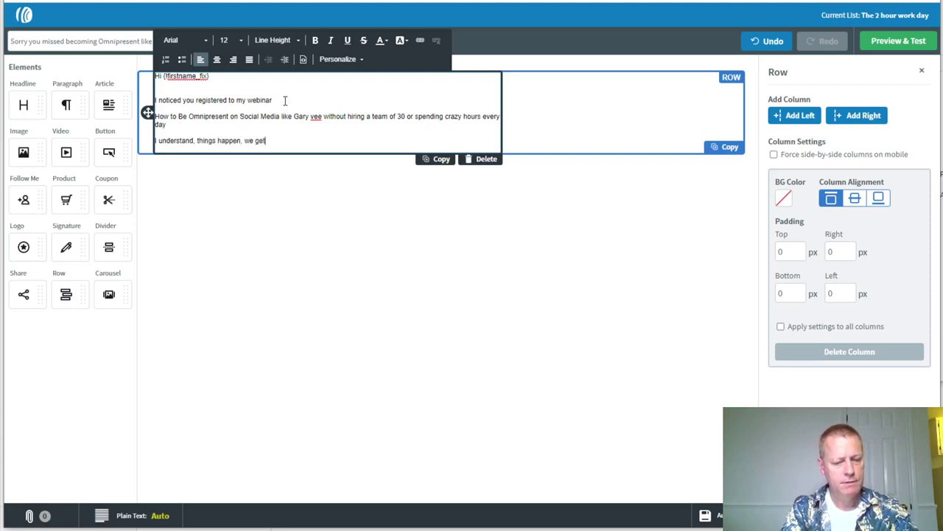
key(BackSpace)
key(BackSpace)
key(BackSpace)
key(BackSpace)
text(sy and forget t)
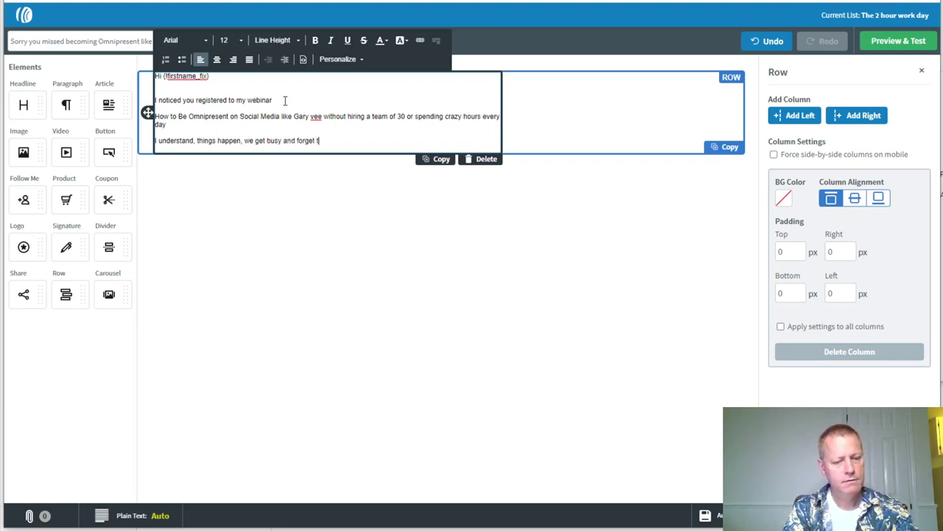
key(BackSpace)
text(our )
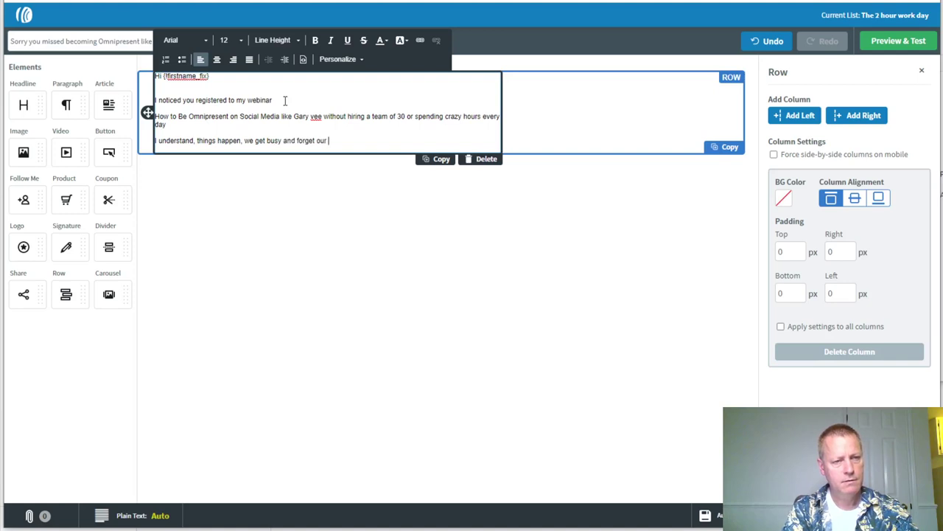
text(schedule)
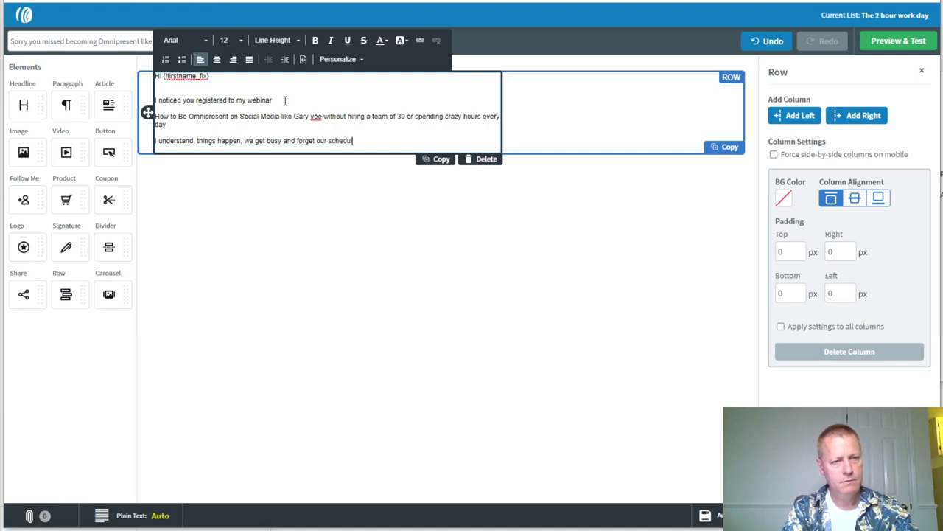
Shorten the last line to "I understand, things happen, we get busy..."
key(BackSpace)
key(BackSpace)
key(BackSpace)
key(BackSpace)
key(BackSpace)
key(BackSpace)
key(BackSpace)
key(BackSpace)
key(BackSpace)
key(BackSpace)
key(BackSpace)
key(BackSpace)
key(BackSpace)
key(BackSpace)
key(BackSpace)
key(BackSpace)
key(BackSpace)
key(BackSpace)
key(BackSpace)
key(BackSpace)
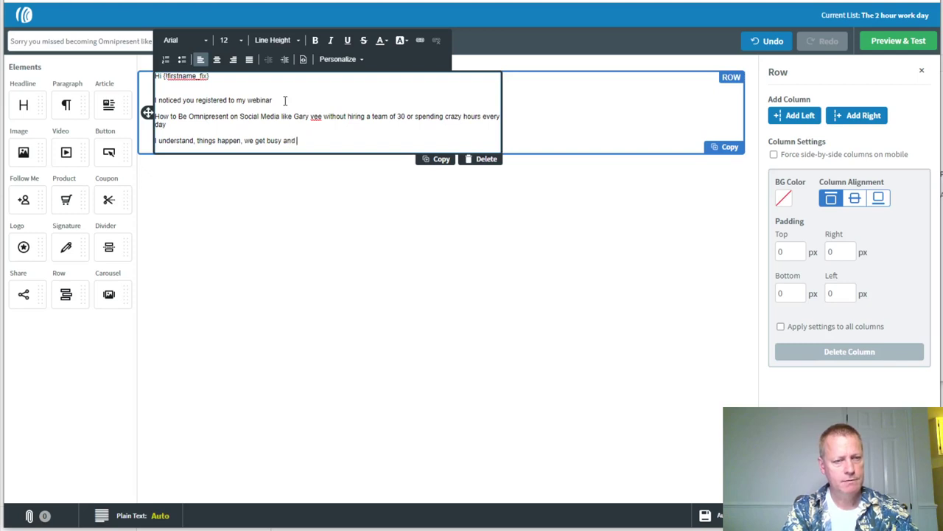
key(BackSpace)
key(BackSpace)
key(BackSpace)
text(...)
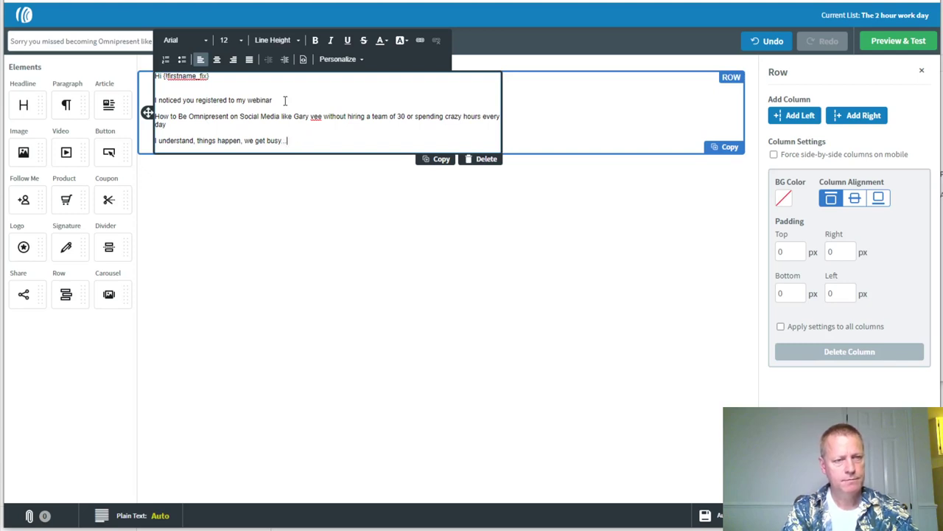
key(Return)
text(You shou)
key(BackSpace)
key(BackSpace)
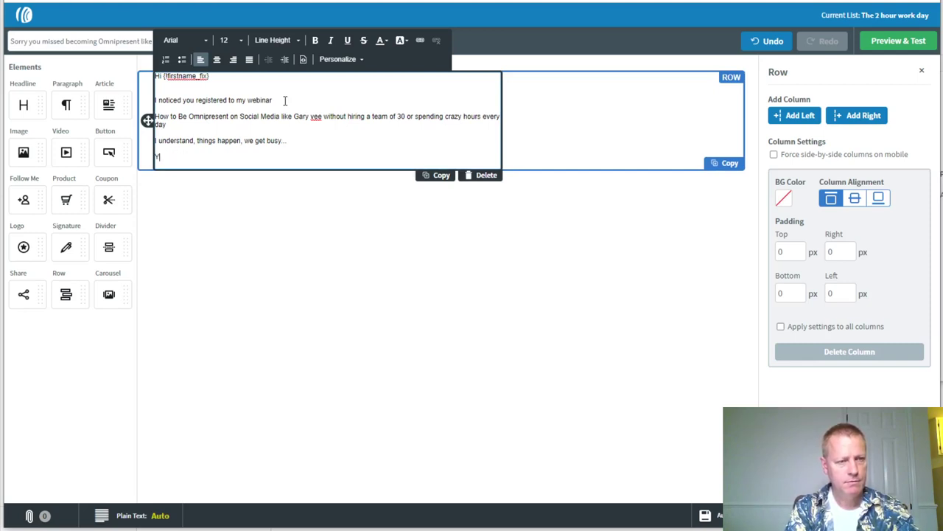
text(If you hur)
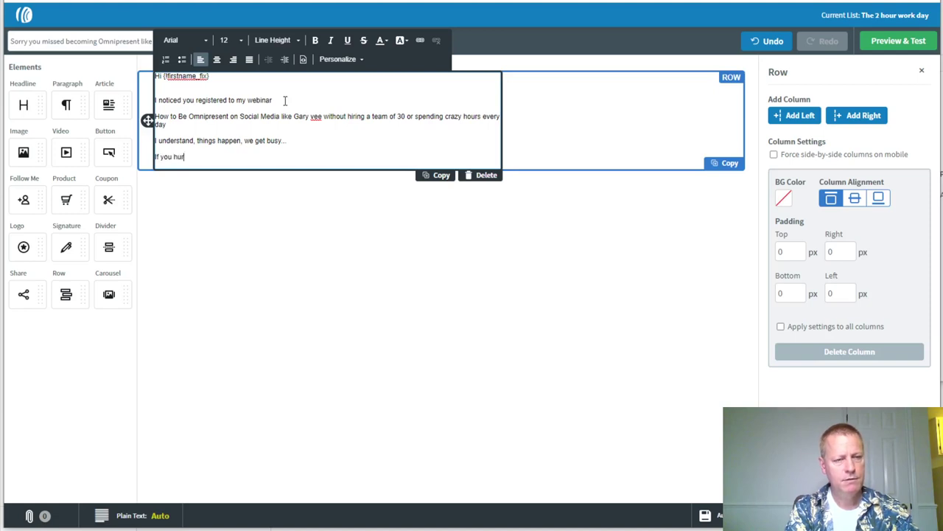
text(y, y)
key(BackSpace)
key(BackSpace)
key(BackSpace)
key(BackSpace)
text(r)
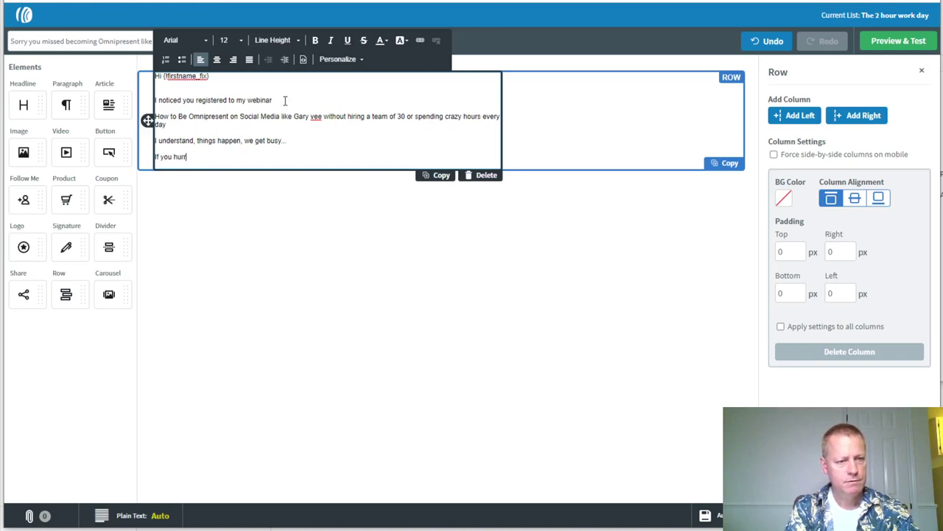
text(y, you mi)
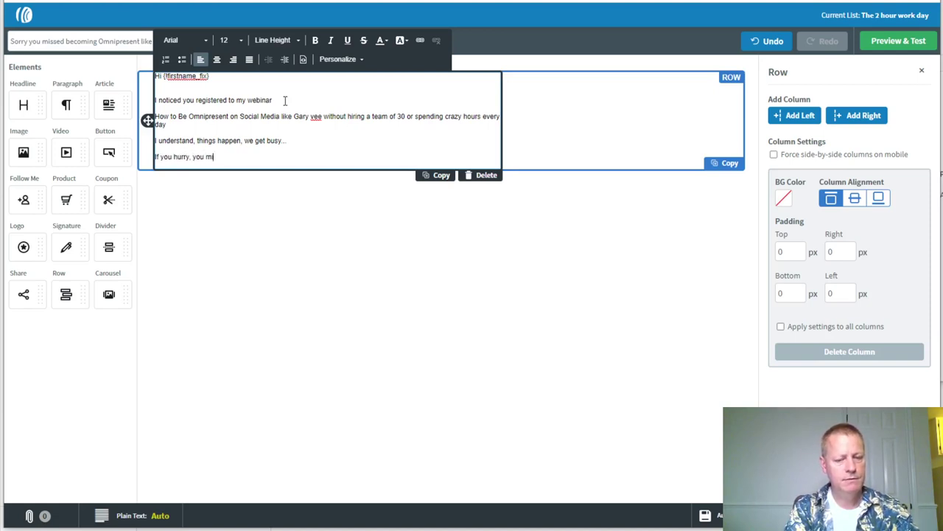
text(ght be able to )
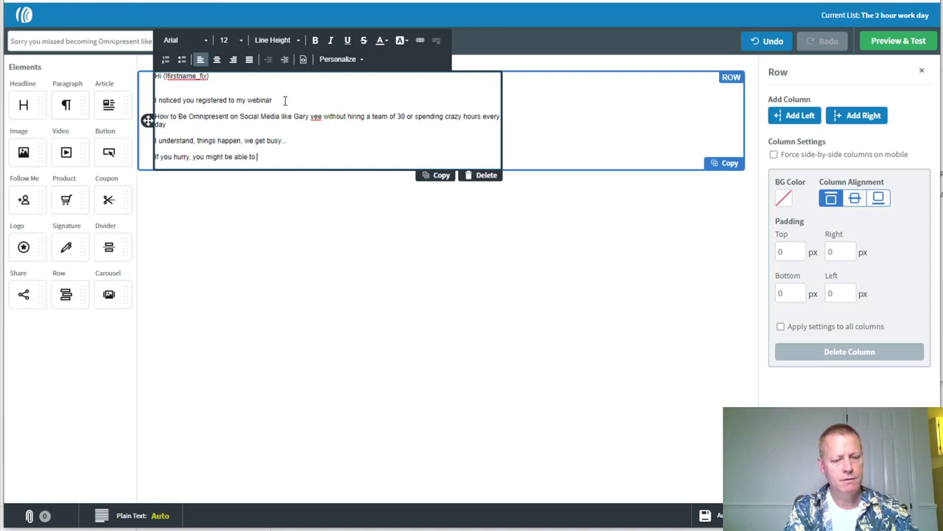
text(still see the replay a)
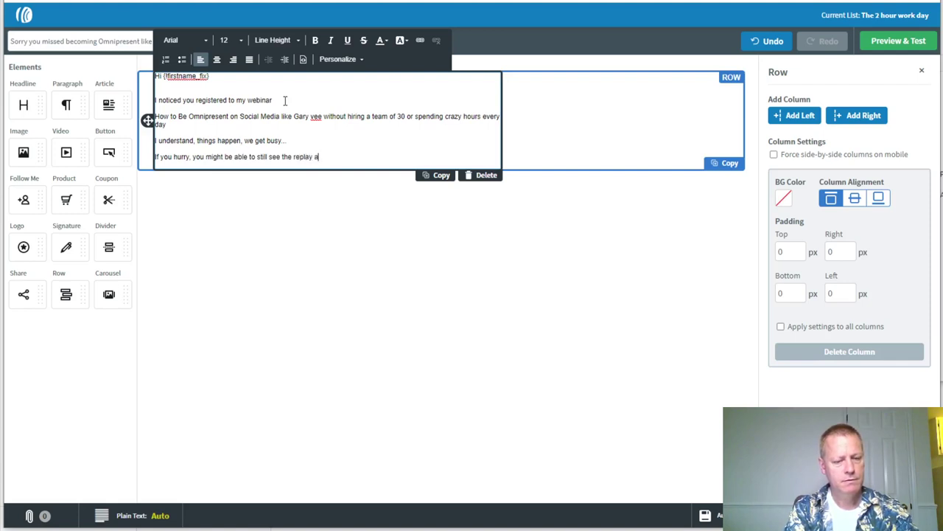
text(t at http)
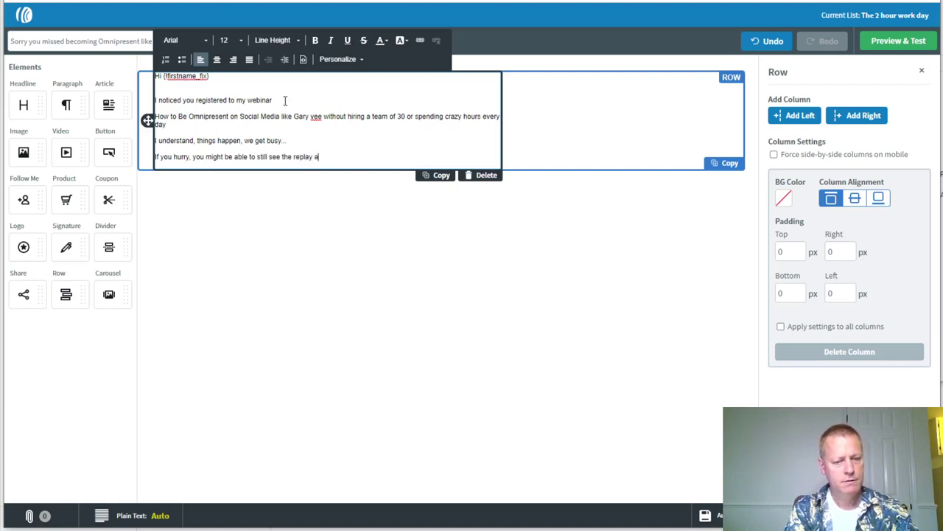
text(://replay.2HrWork)
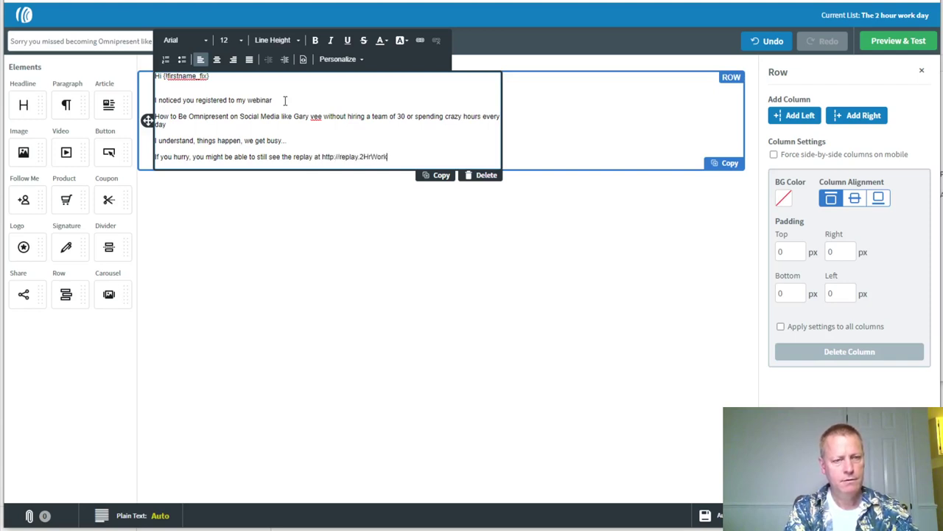
text(Day.com)
End the email with "See you on the inside" and save it into the Missed webinar campaign's Send Message action
key(Return)
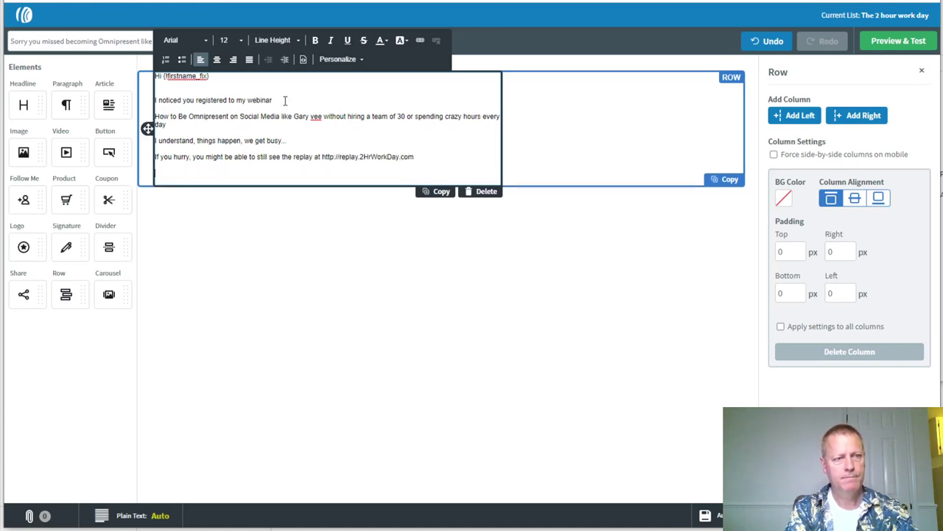
text(See you on the inside)
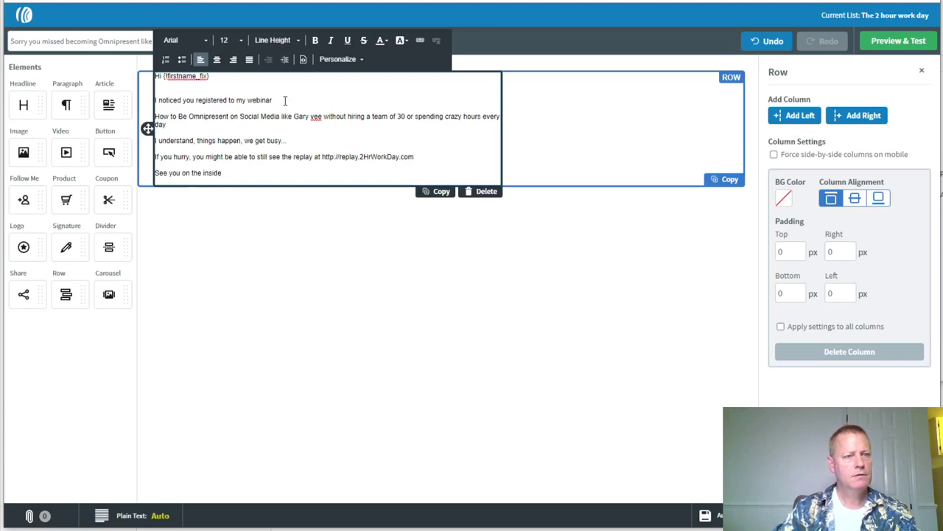
click(254, 219)
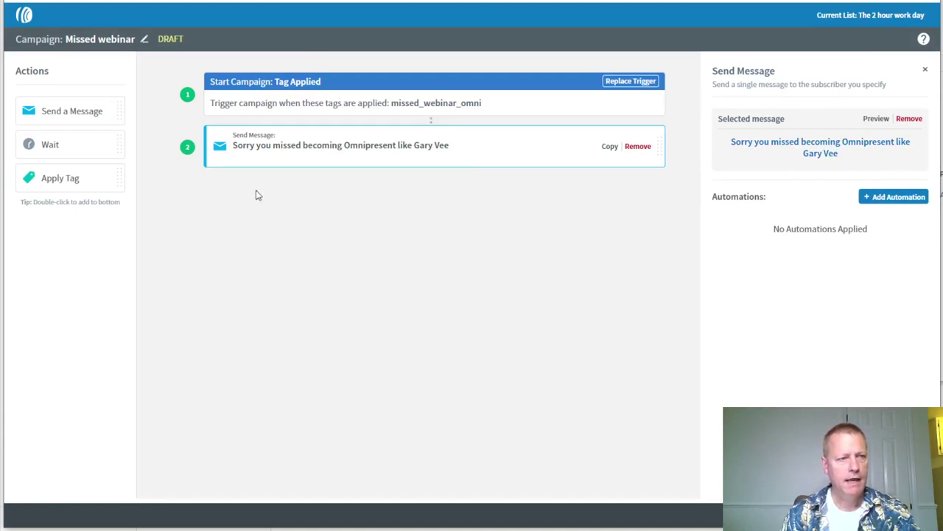
Extend the Missed webinar campaign after its message with a 1-day wait and an action that applies the tag seinfeld
drag(82, 147, 291, 196)
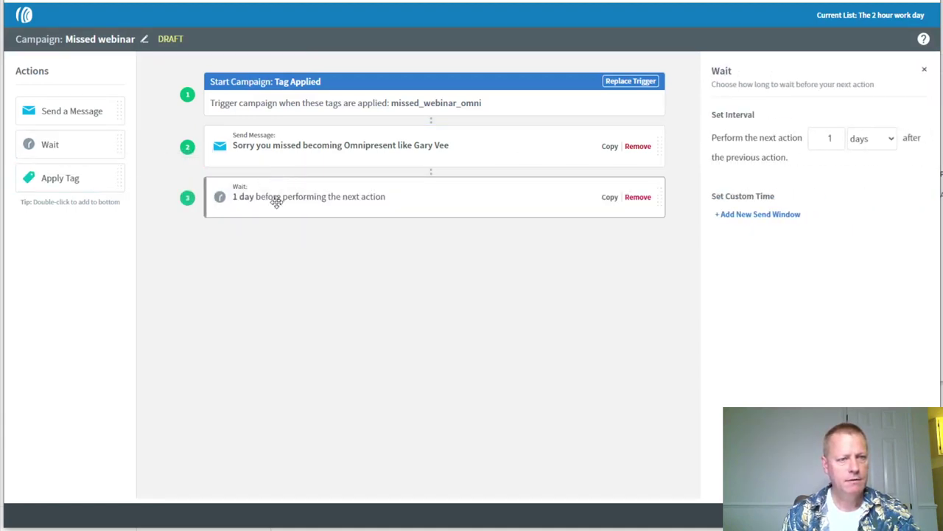
drag(99, 181, 340, 255)
click(780, 169)
text(seinfeld)
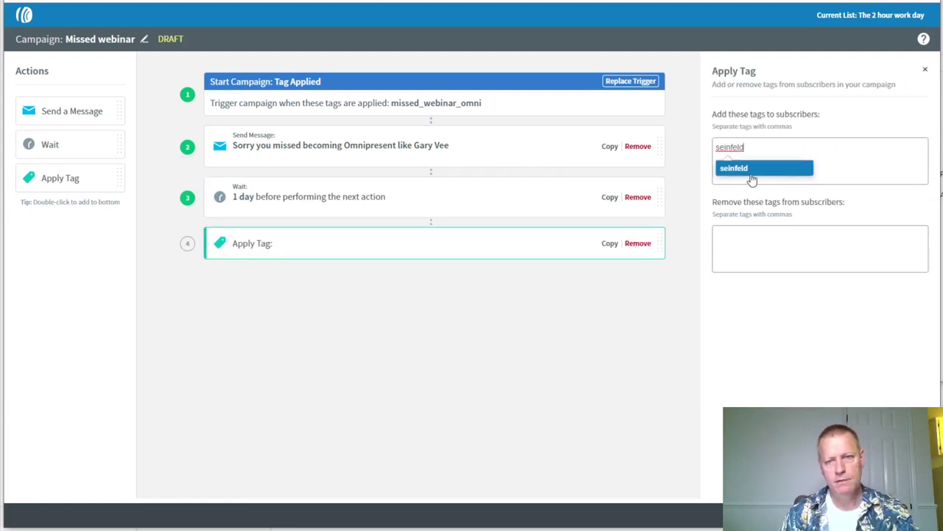
click(741, 169)
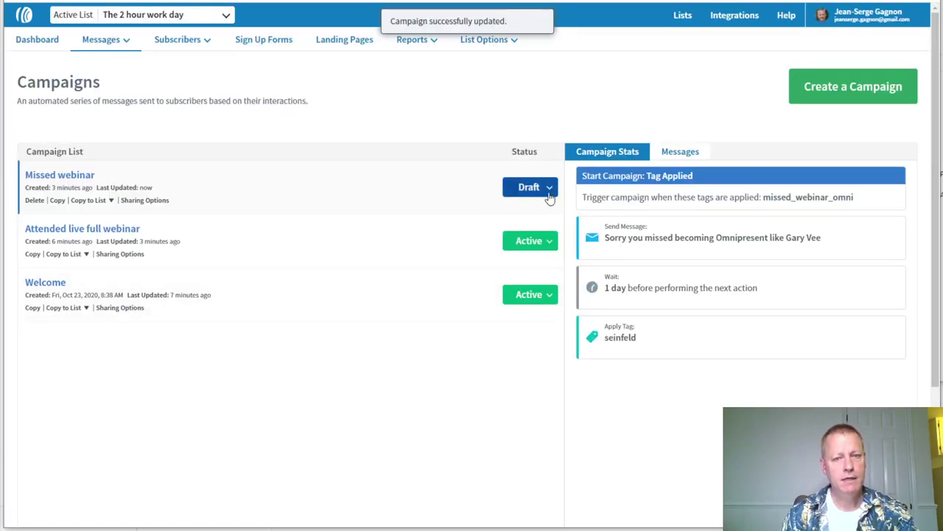
Change the Missed webinar campaign's status from draft to active
click(549, 193)
click(525, 210)
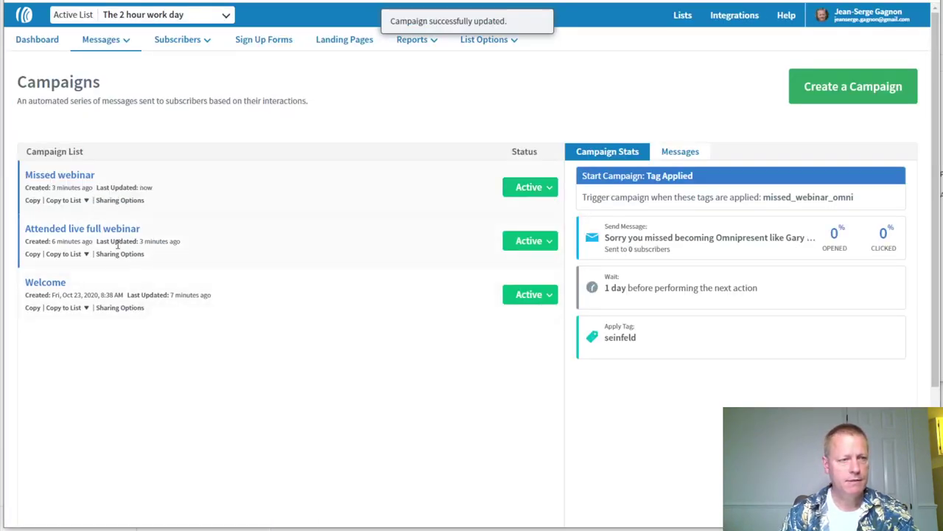
Remove the seinfeld tag action and the 4-day wait from the Welcome campaign
click(449, 295)
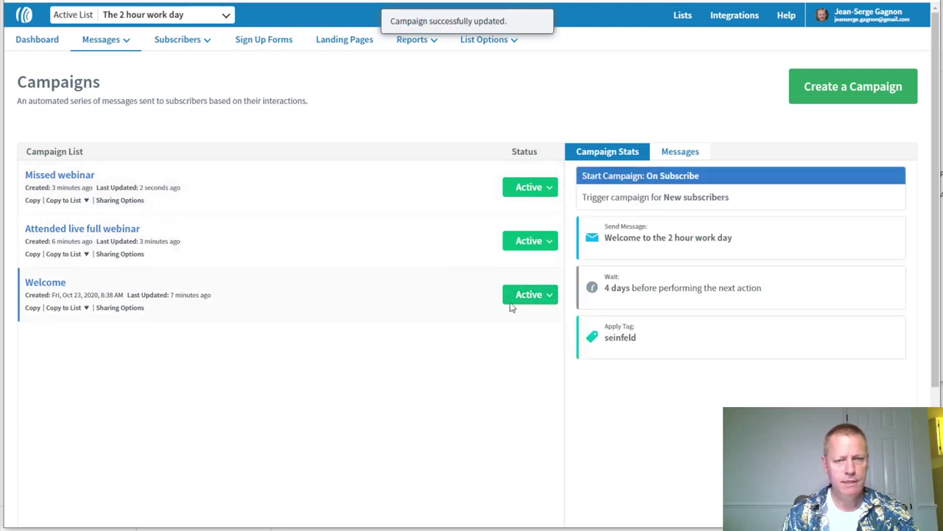
click(45, 283)
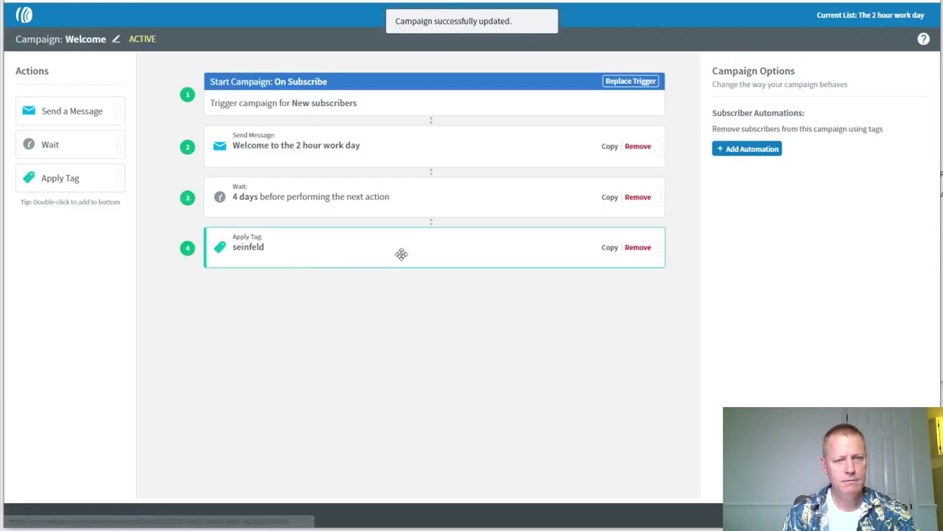
click(638, 248)
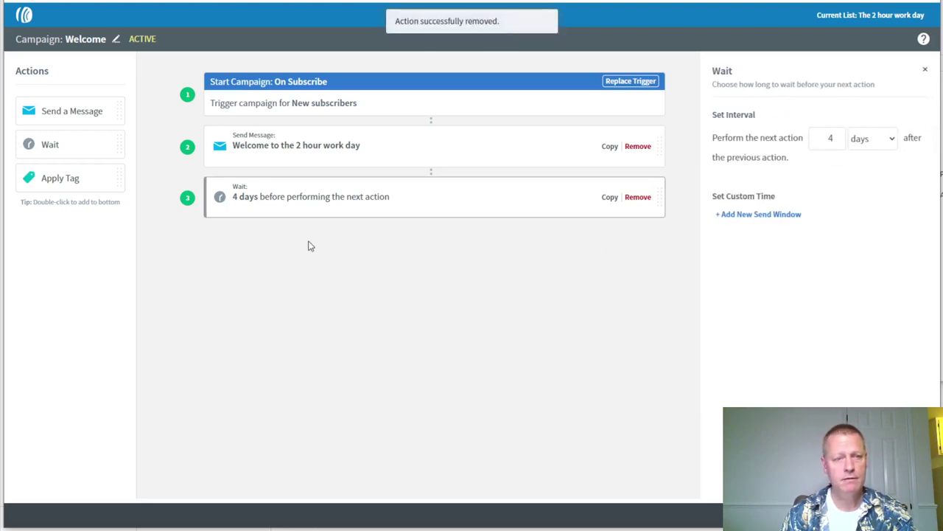
click(638, 197)
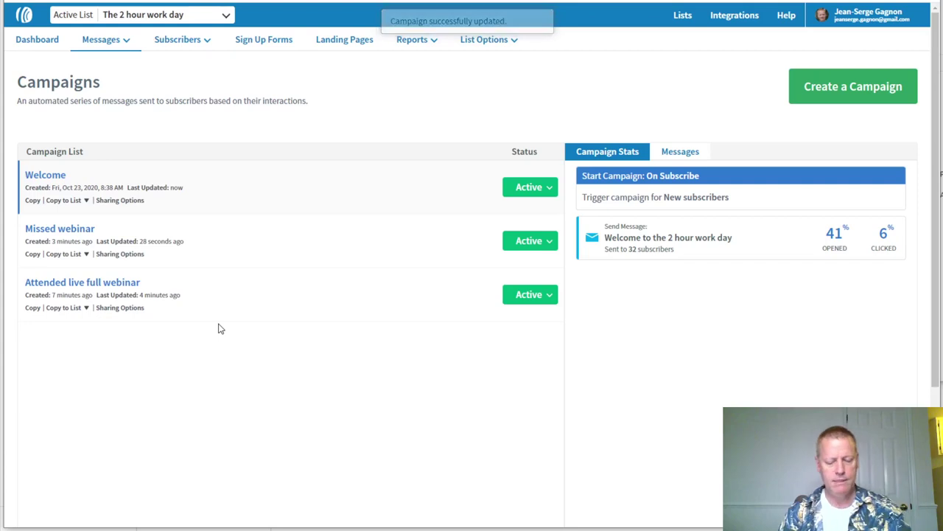
Create a blank campaign named "Left before 1hr"
click(849, 88)
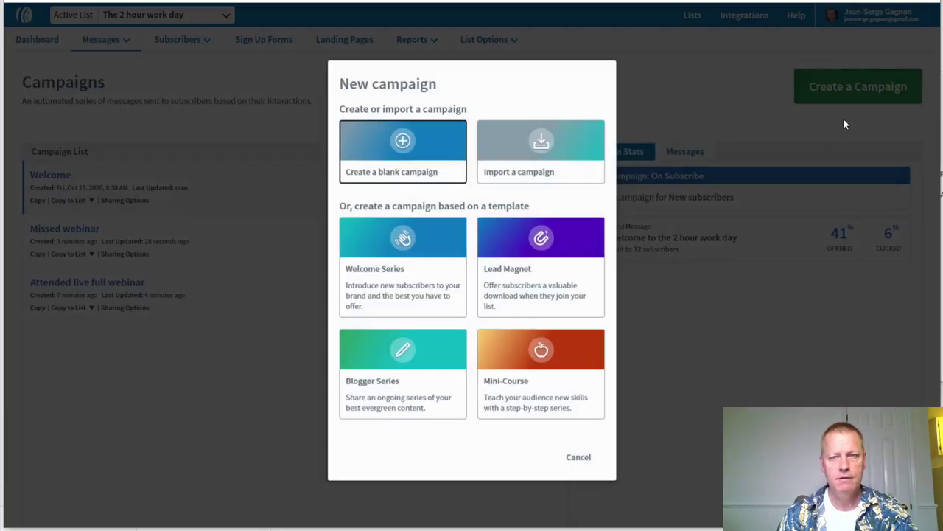
click(415, 147)
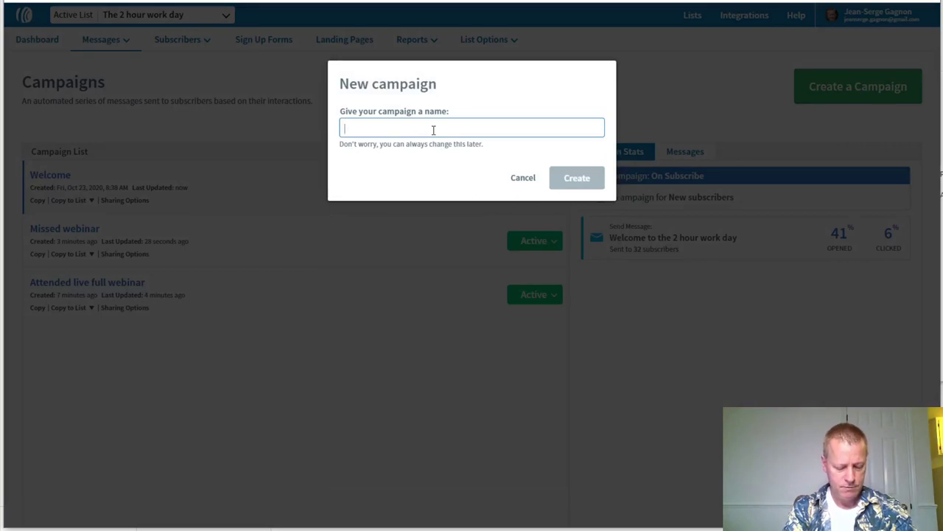
text(Left before 1hr)
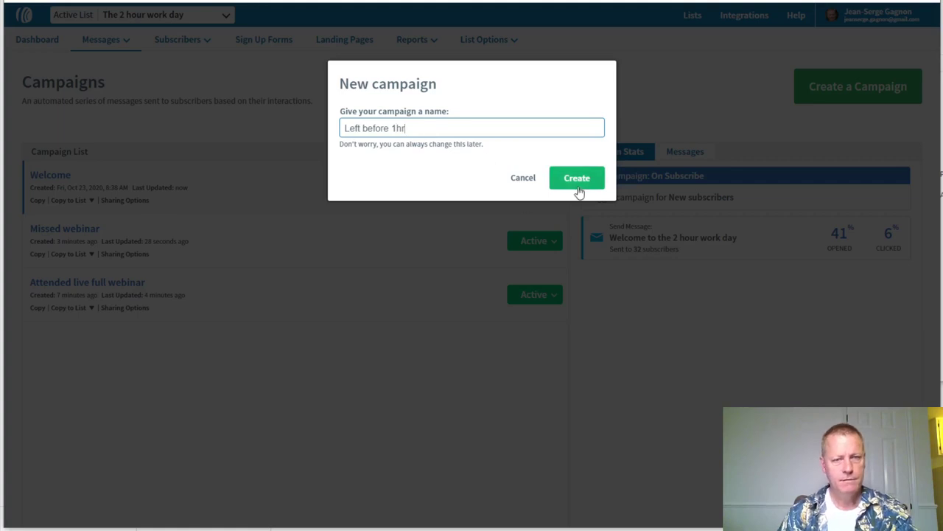
click(579, 182)
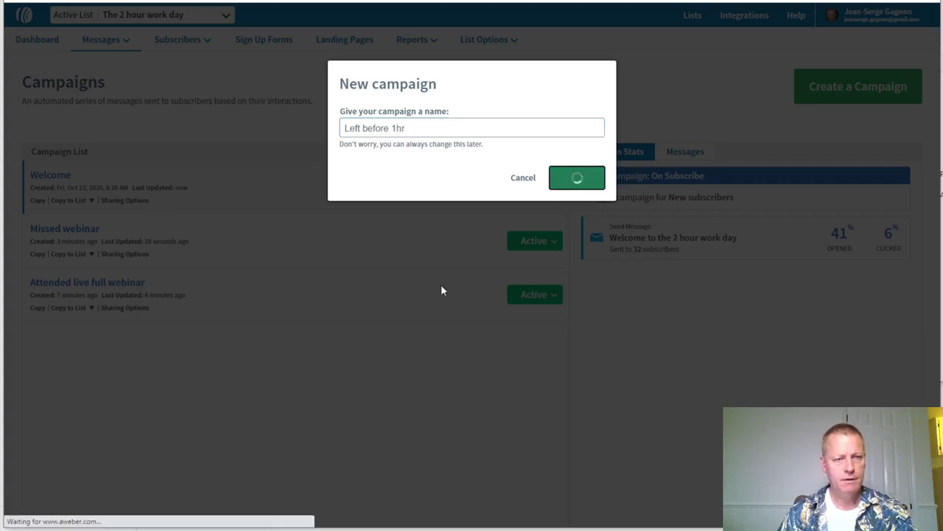
Set the Left before 1hr campaign to start when the tag left_before_1hr_omni is applied
click(481, 225)
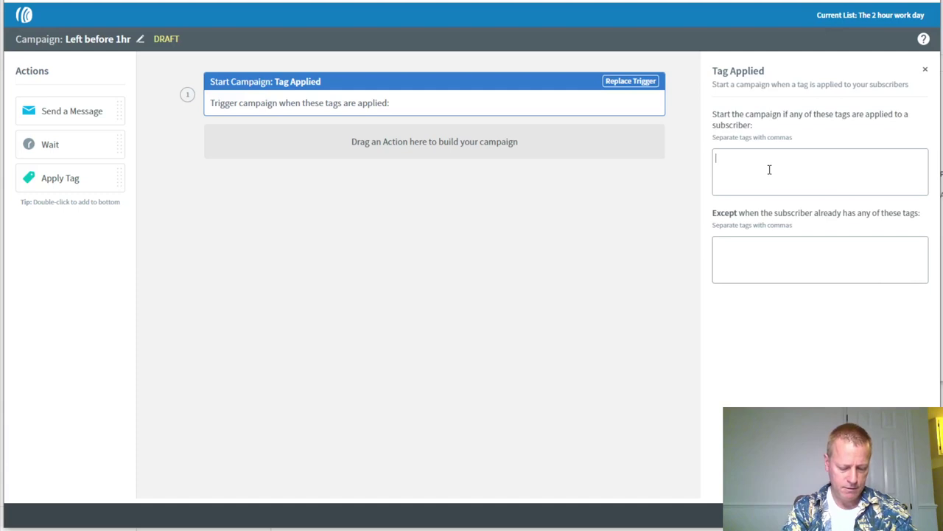
text(left_be)
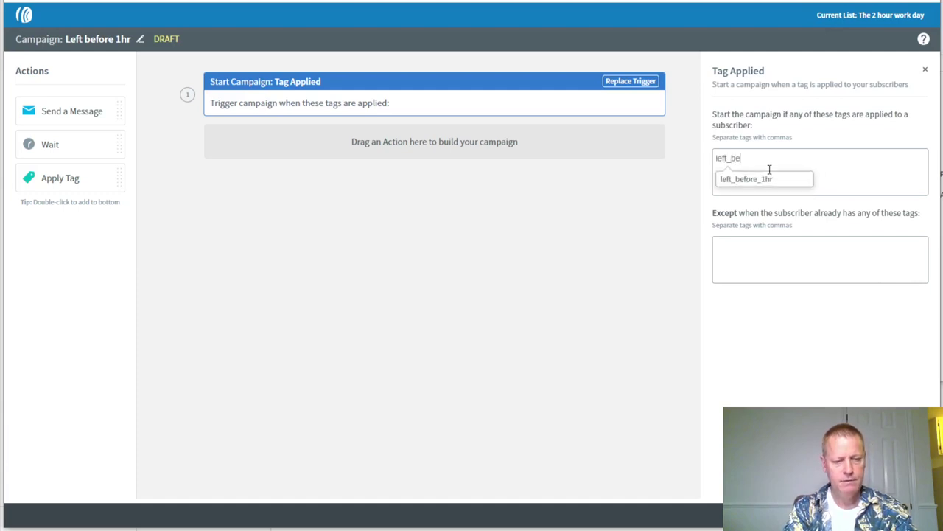
text(fore_1hr)
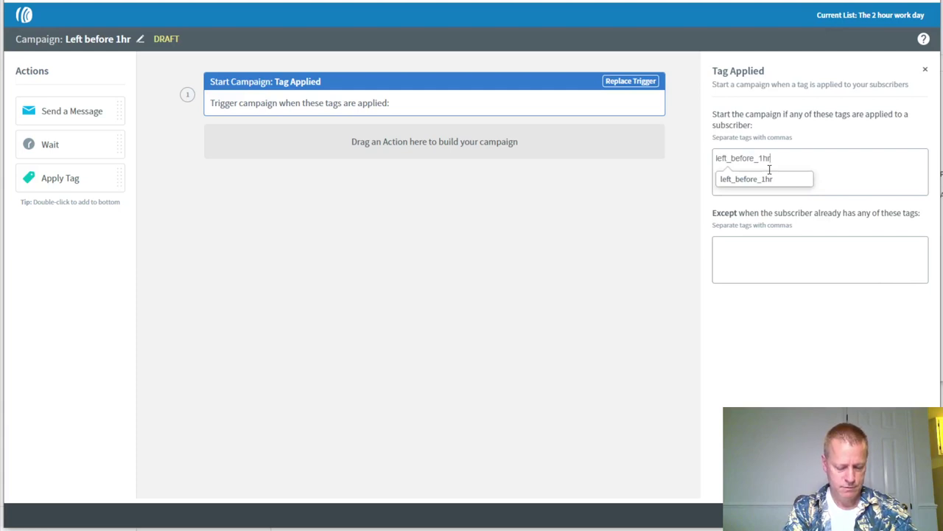
text(_omni)
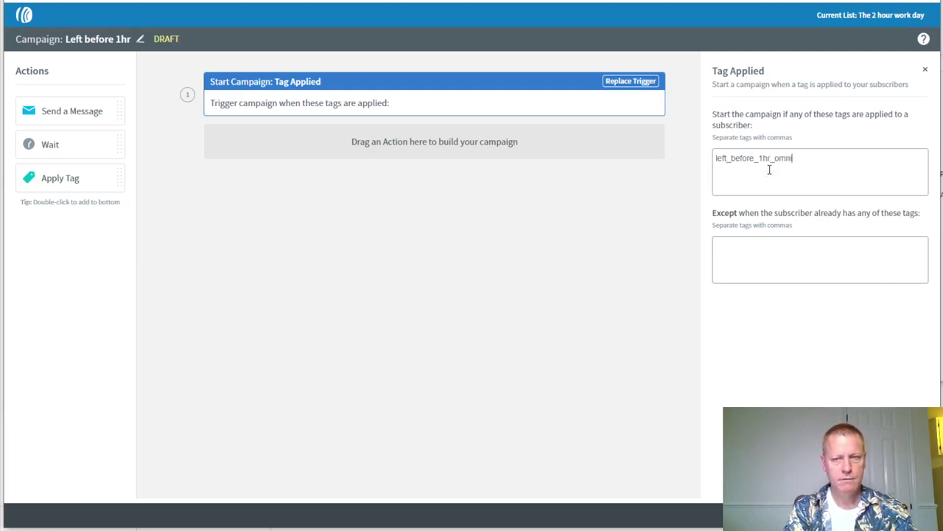
click(794, 276)
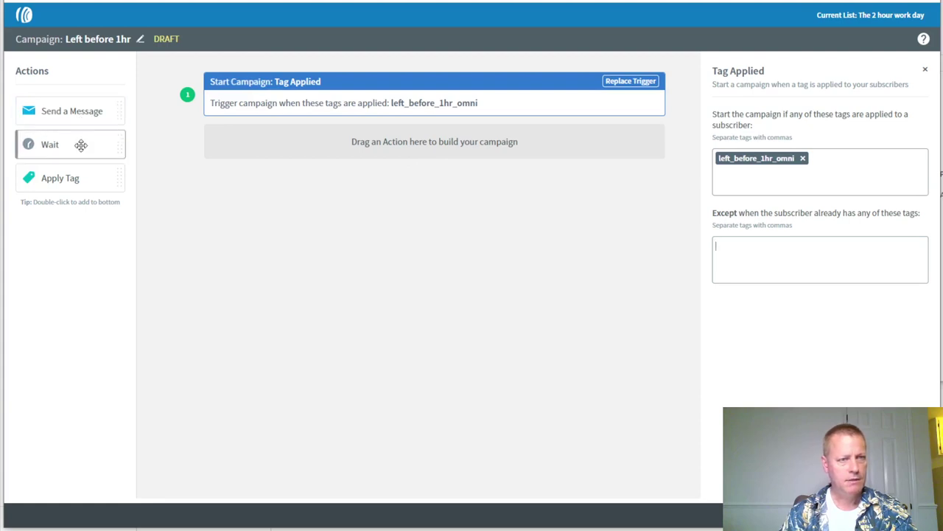
Put a Send Message action after the trigger and create its message with the Drag & Drop Email Builder
drag(87, 120, 412, 131)
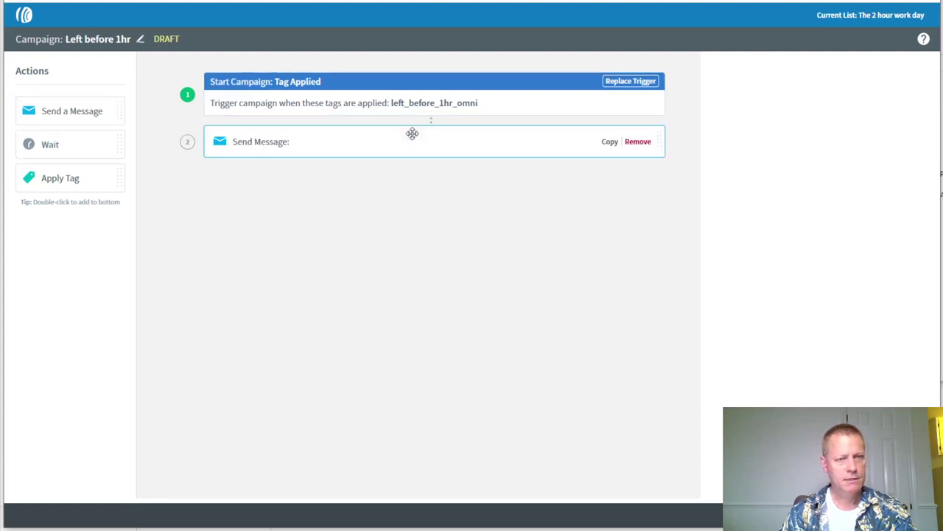
click(779, 155)
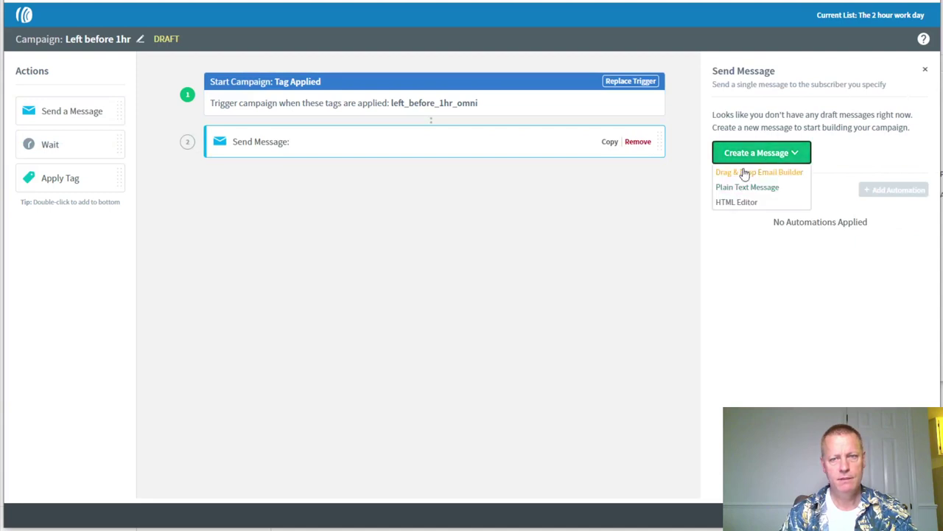
click(741, 172)
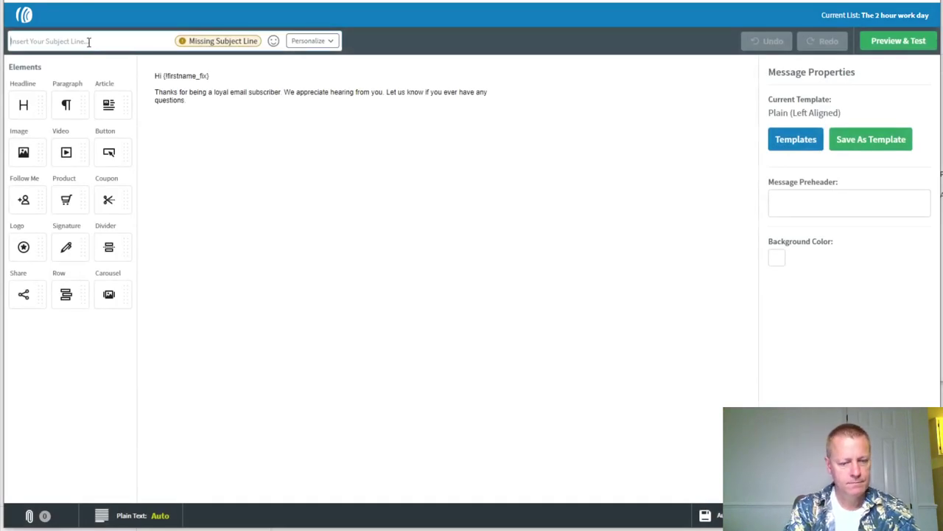
Set the email's subject line to "I noticed you couldn't stay until the end"
click(89, 42)
text(I notic)
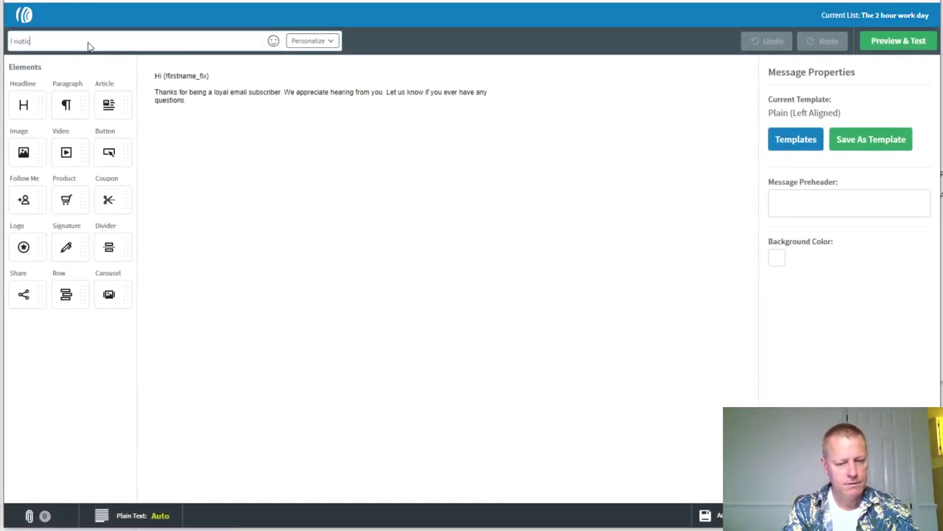
text(ed you couldn't stay until the end)
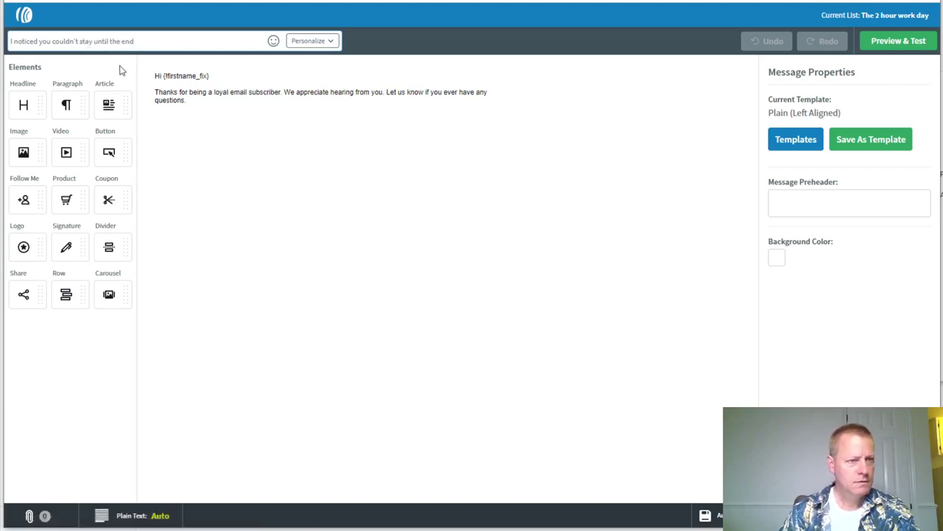
Replace the placeholder paragraph below the greeting with "Sorry that you had to leave early."
click(183, 101)
drag(183, 101, 150, 93)
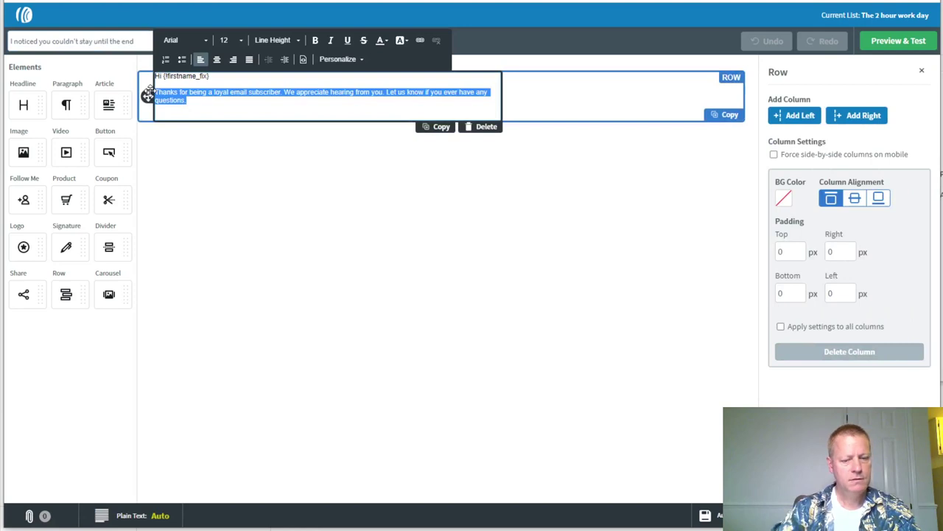
text(Sorry that you )
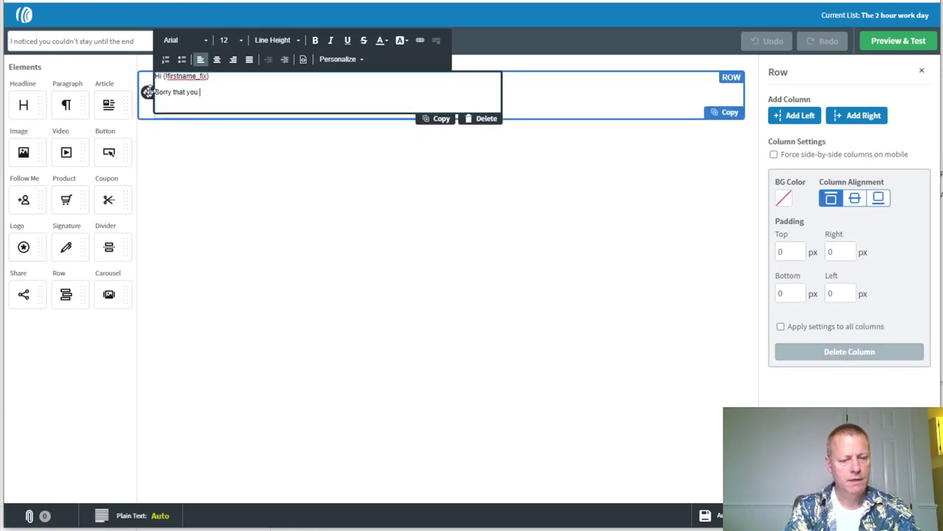
text(had to lea)
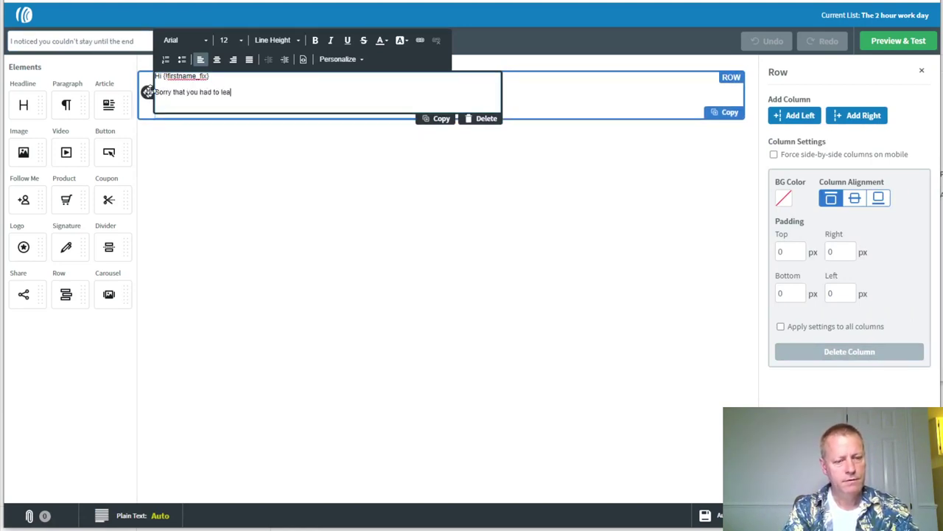
text(ve earl)
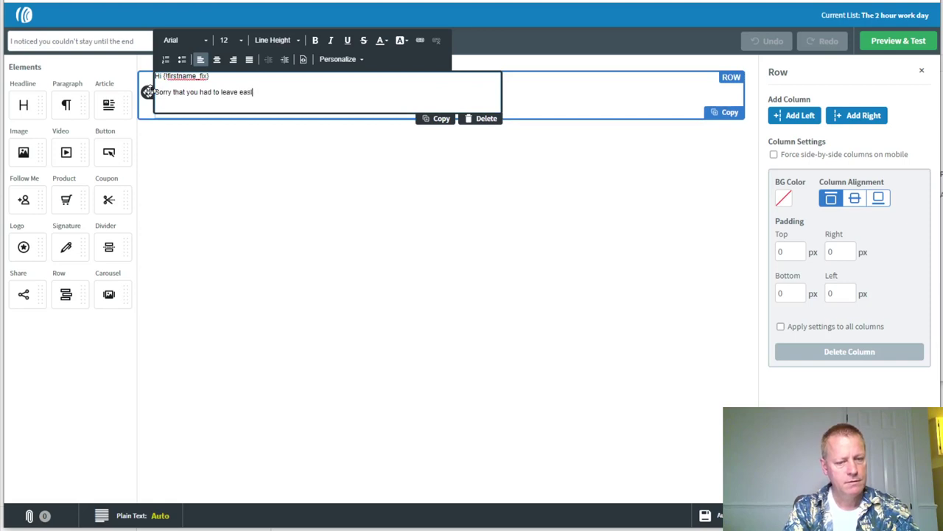
text(y)
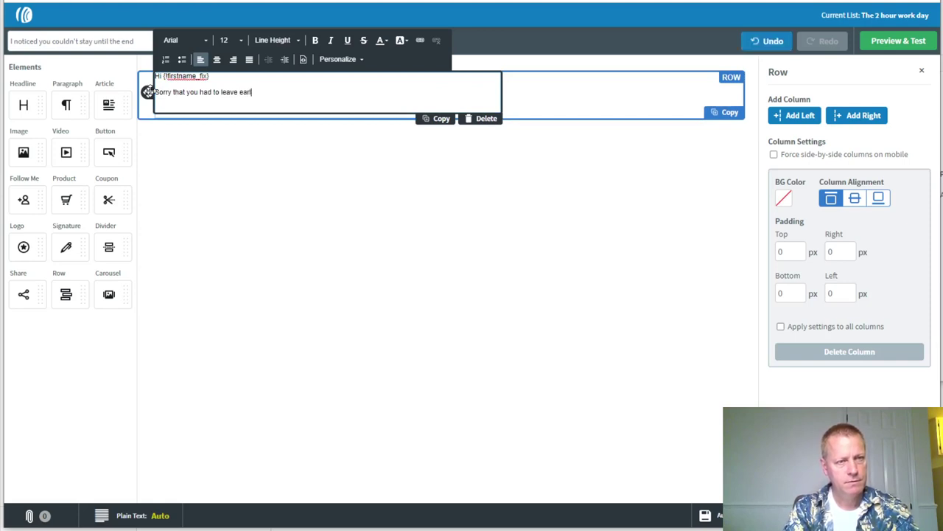
text(.)
Start a new paragraph reading "I know that it can happen that we are often unable to"
key(Return)
text(I kno)
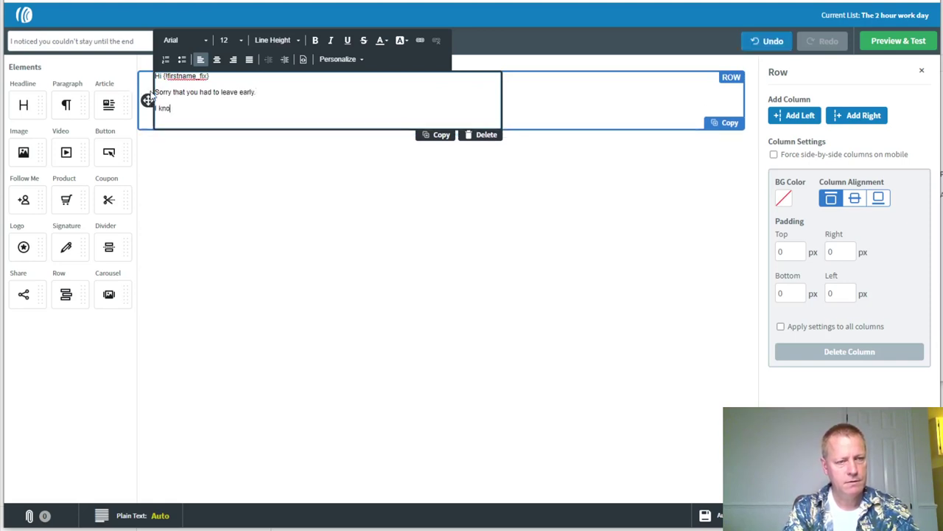
text(w that )
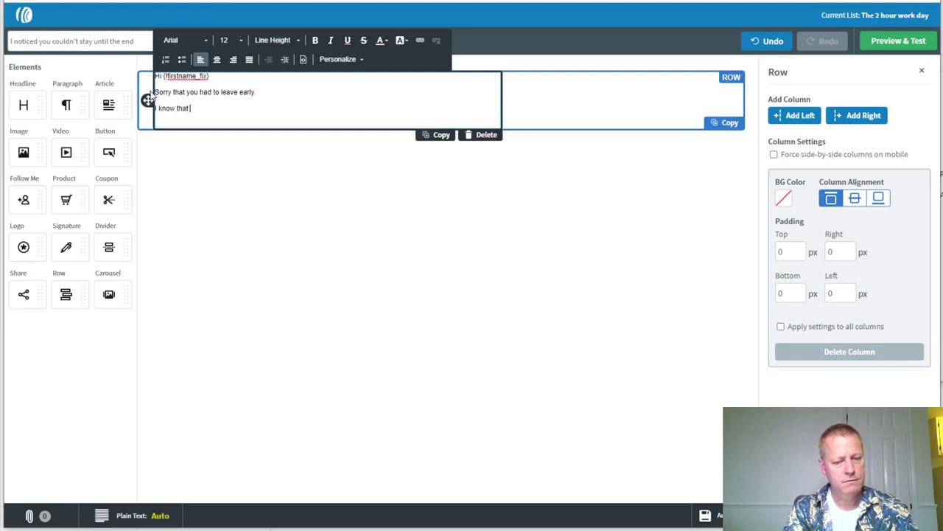
text(it can happe)
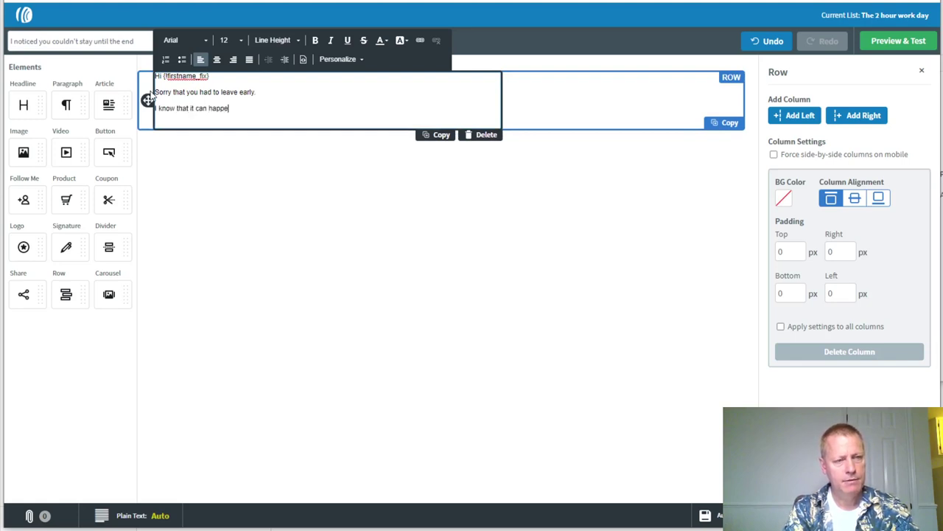
text(n that we are )
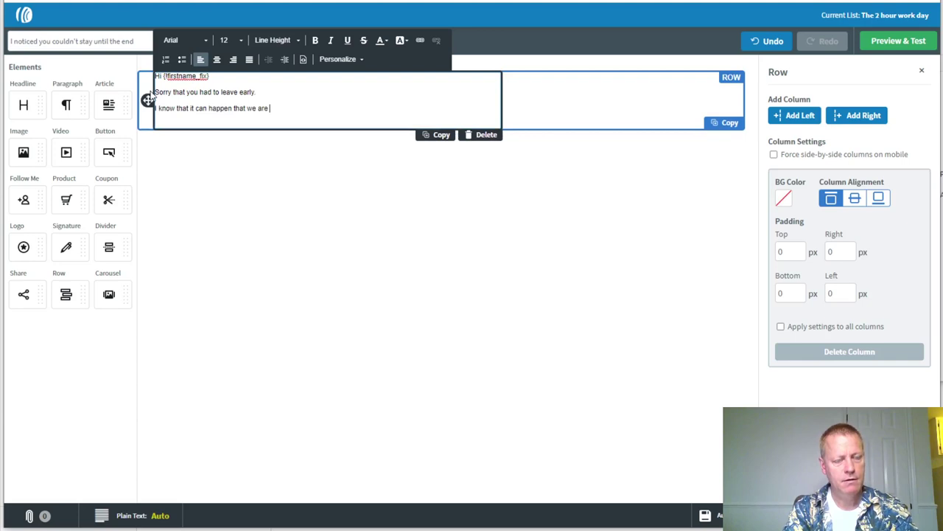
text(often )
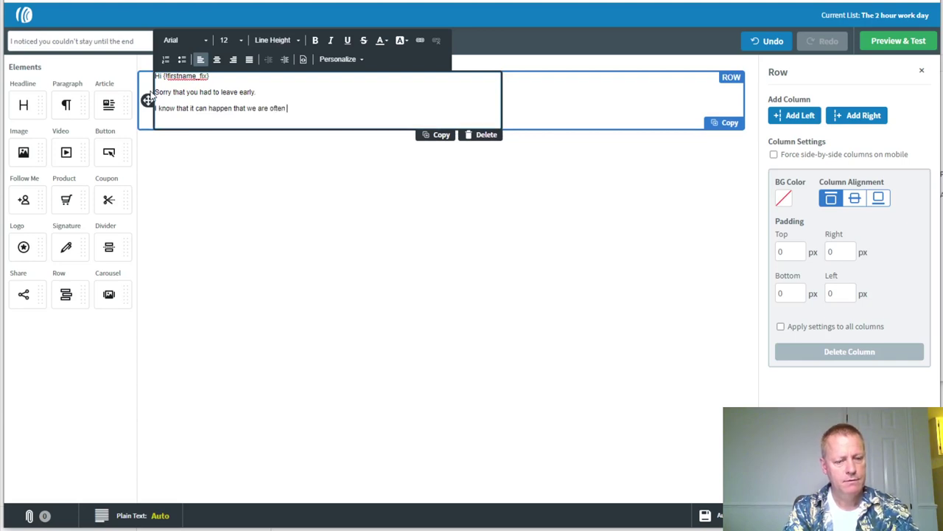
text(unable to)
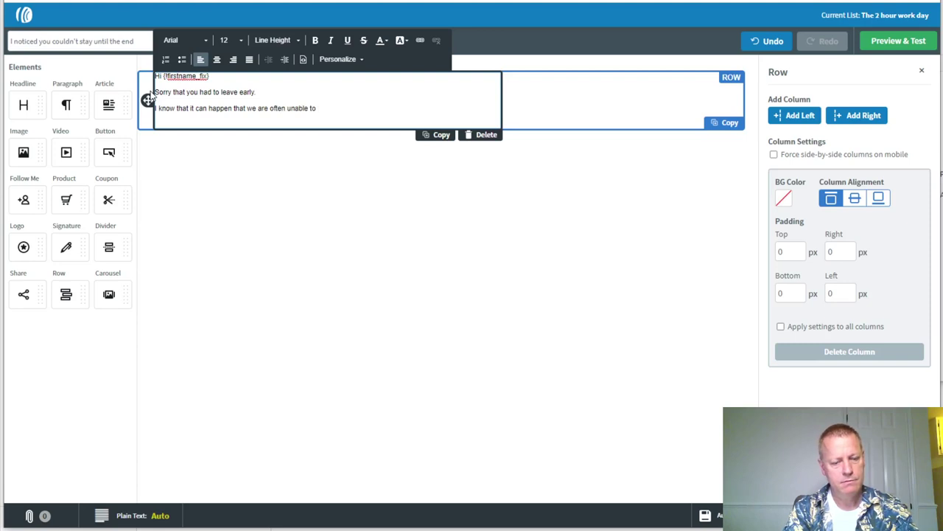
Replace "are often unable to" at the end of the unfinished paragraph with "often have"
key(BackSpace)
key(BackSpace)
key(BackSpace)
key(BackSpace)
key(BackSpace)
key(BackSpace)
key(BackSpace)
key(BackSpace)
key(BackSpace)
key(BackSpace)
key(BackSpace)
key(BackSpace)
key(BackSpace)
key(BackSpace)
key(BackSpace)
key(BackSpace)
key(BackSpace)
key(BackSpace)
key(BackSpace)
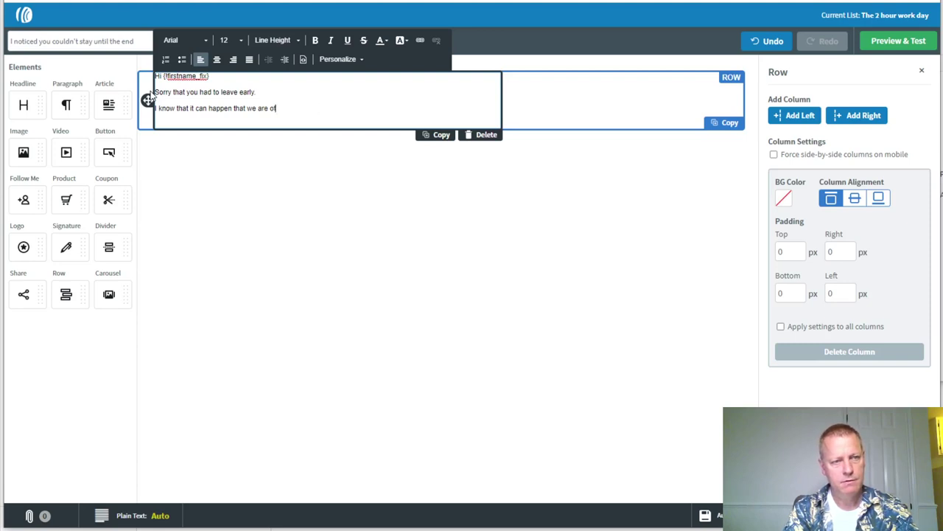
text(often have)
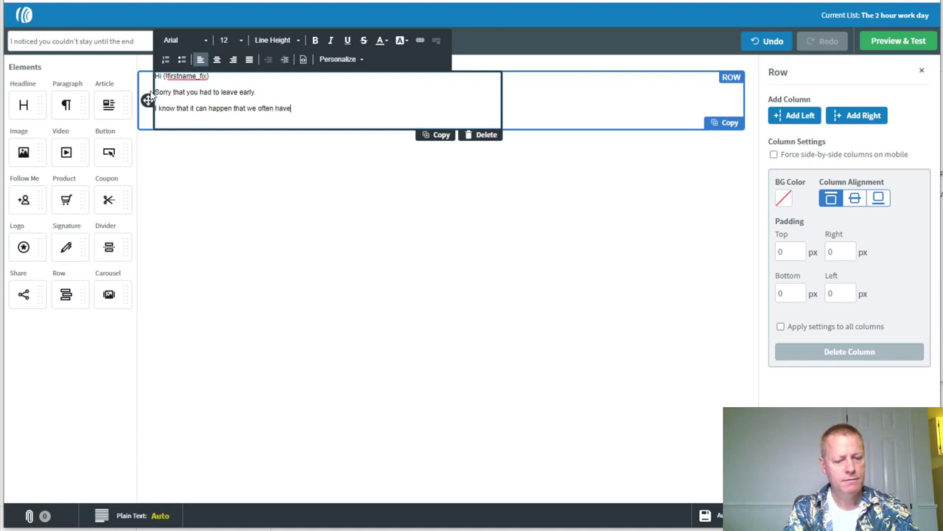
Finish the same sentence with "different things competing for our attention."
text( diffe)
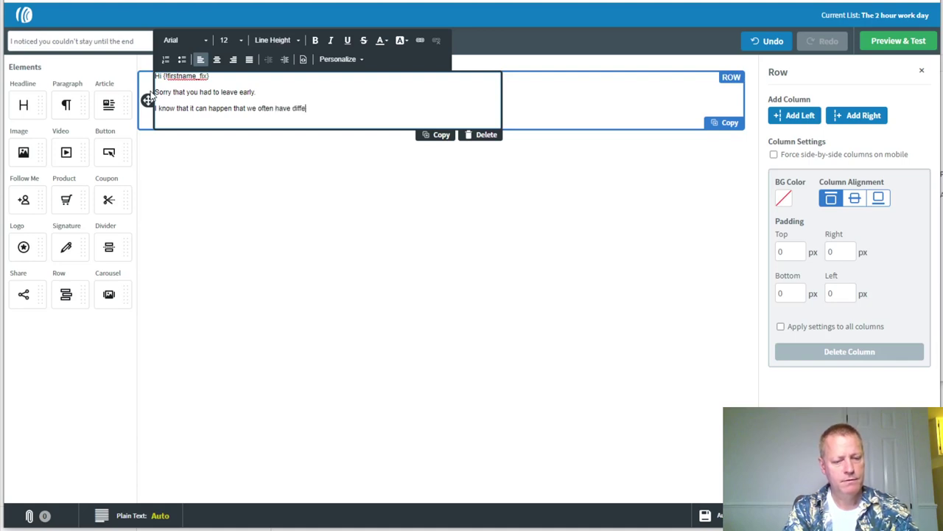
text(rnt)
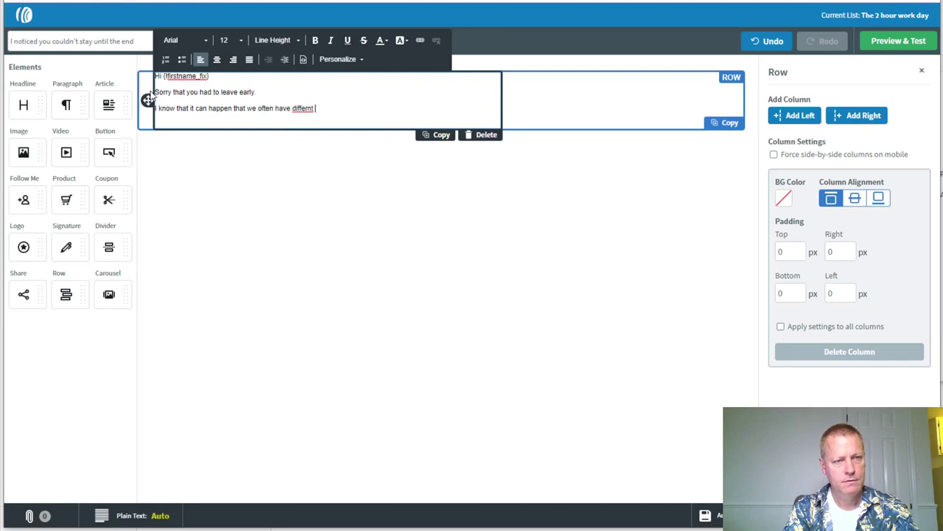
key(BackSpace)
key(BackSpace)
key(BackSpace)
text(ent things com)
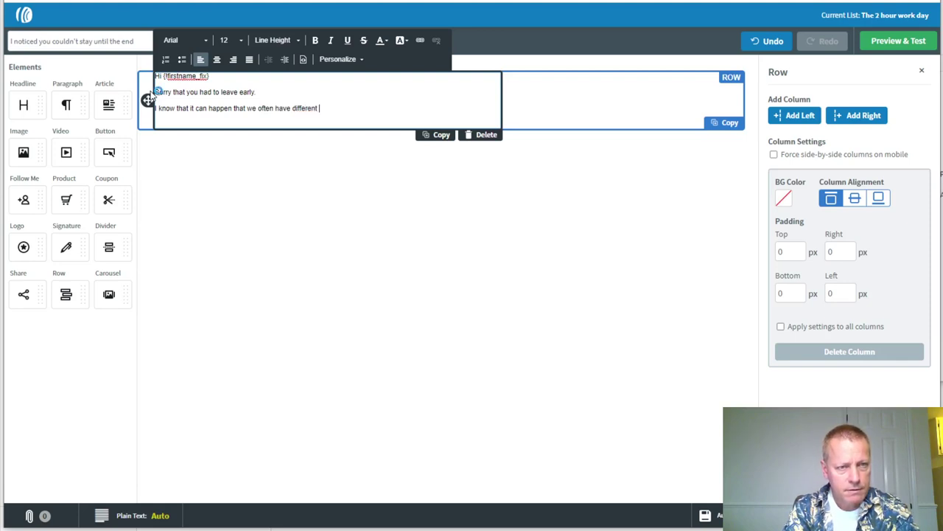
text(pe)
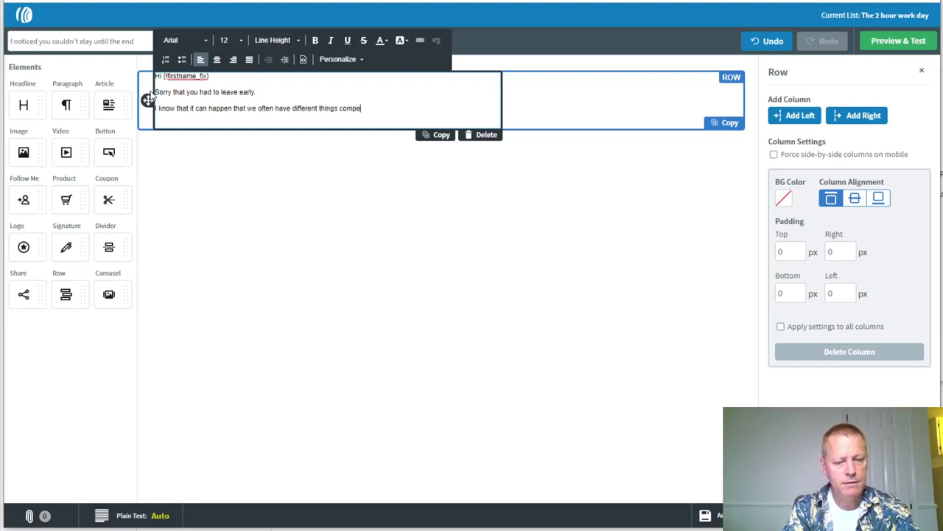
text(ting )
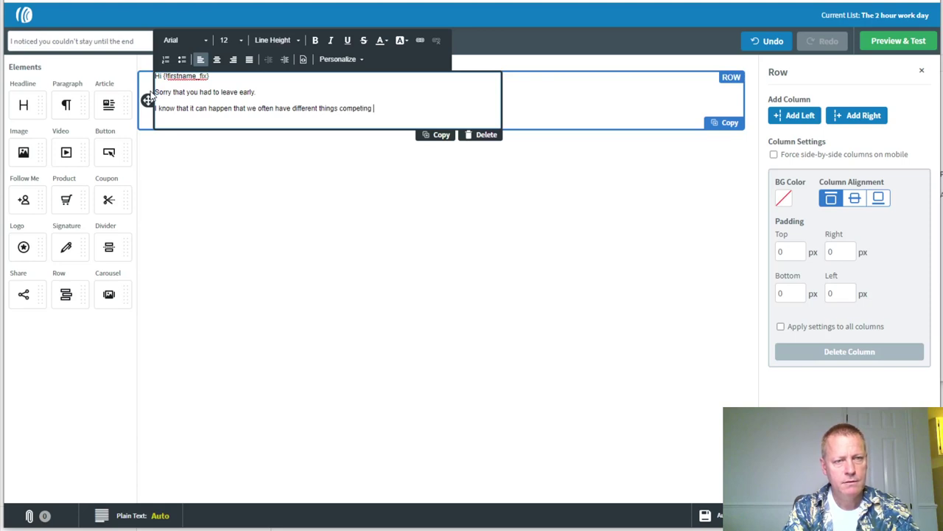
text(for our attention.)
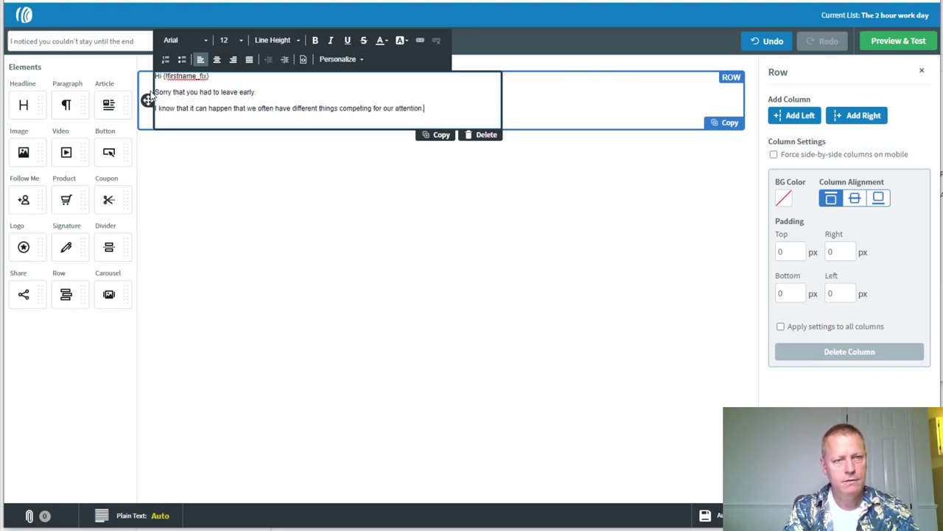
Add a new paragraph beginning "If you had another obligation but you want to see the end of the webinar"
key(Return)
text(If yuo)
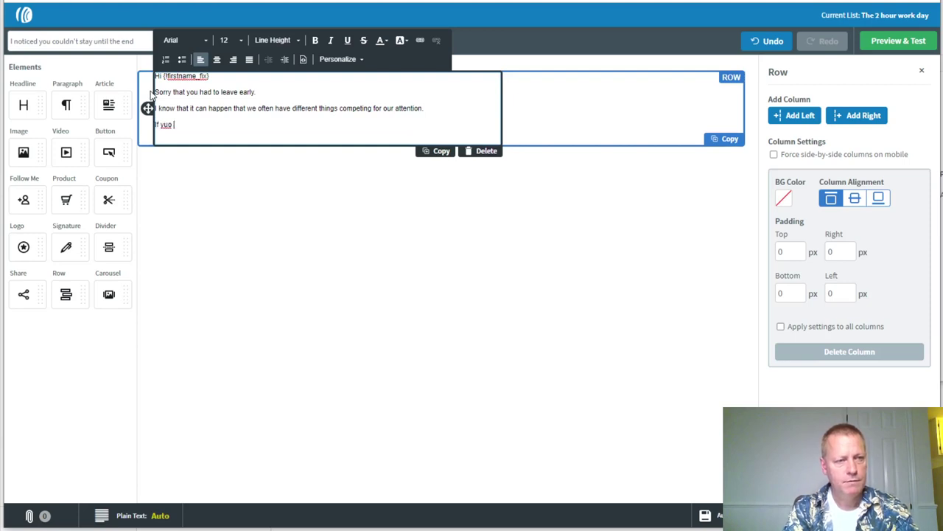
key(BackSpace)
key(BackSpace)
key(BackSpace)
text(ou )
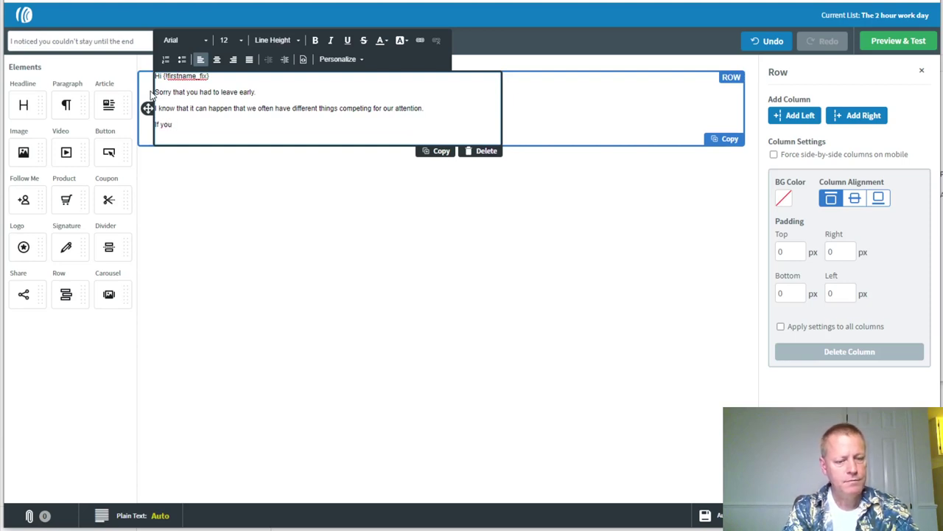
text(had another obligatio)
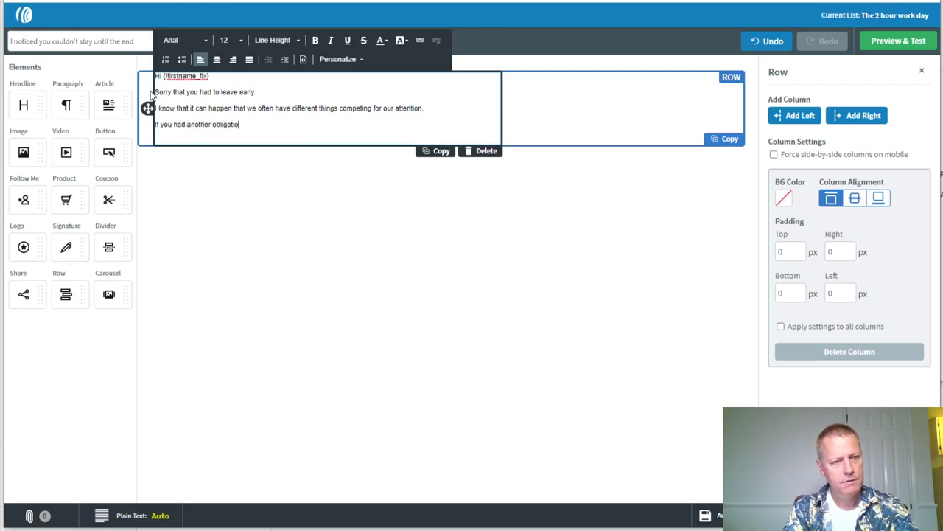
text(n but you want )
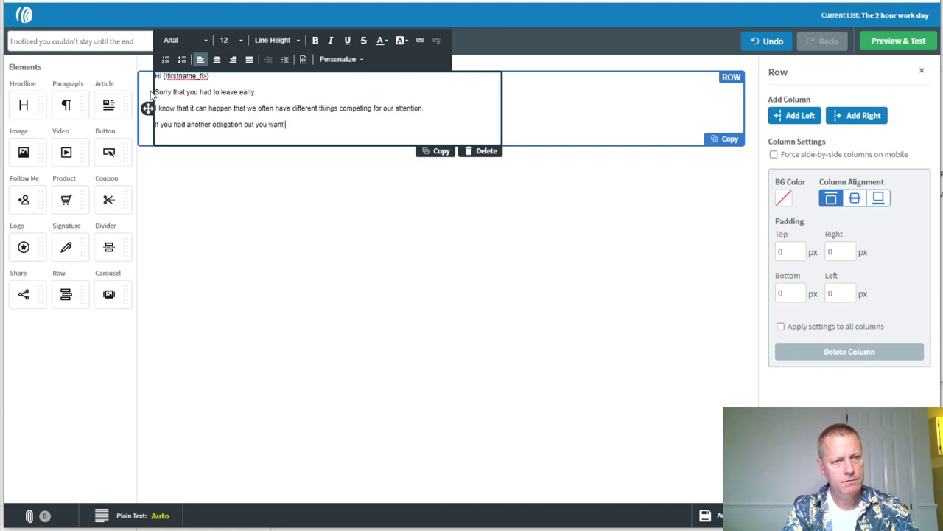
text(to see the )
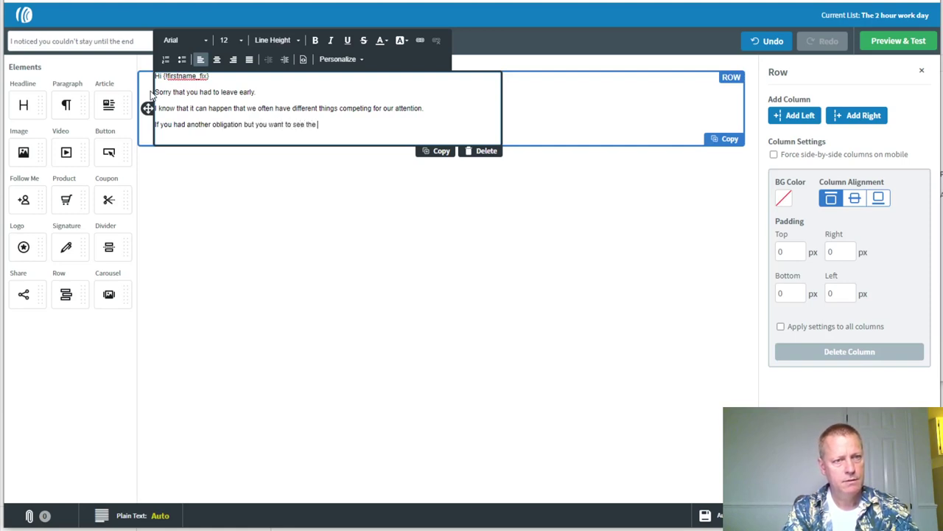
text(end of the webina)
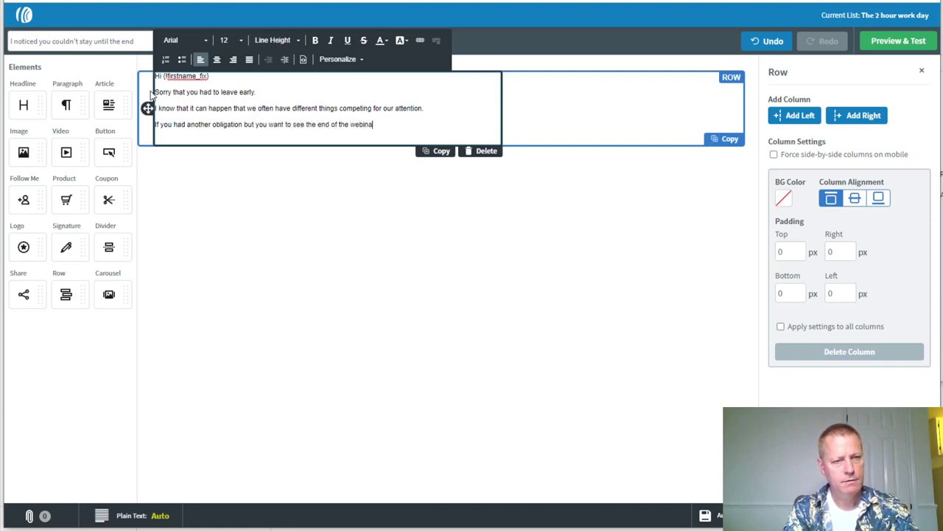
Complete the new paragraph with ", you might still be able to watch the replay if yuo hurry."
text(r, you might still be able t)
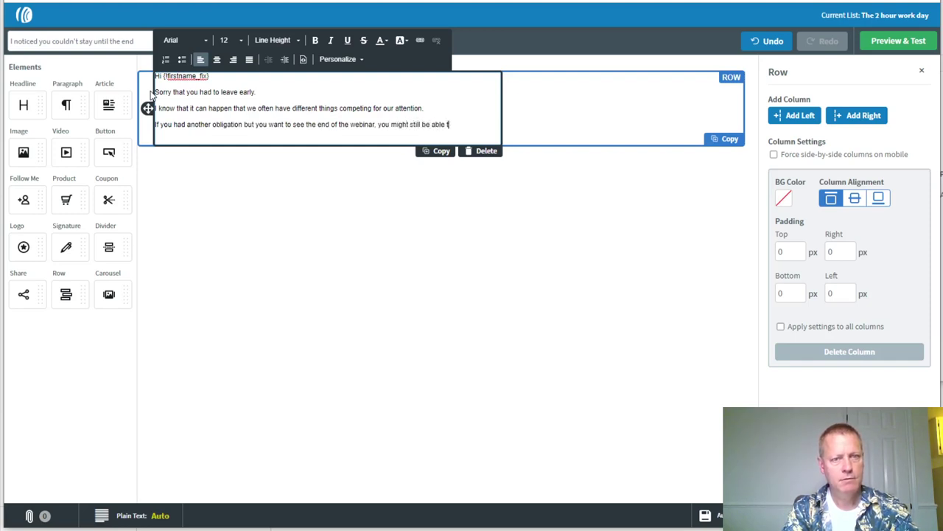
text(o watch)
key(BackSpace)
key(BackSpace)
text(ch the )
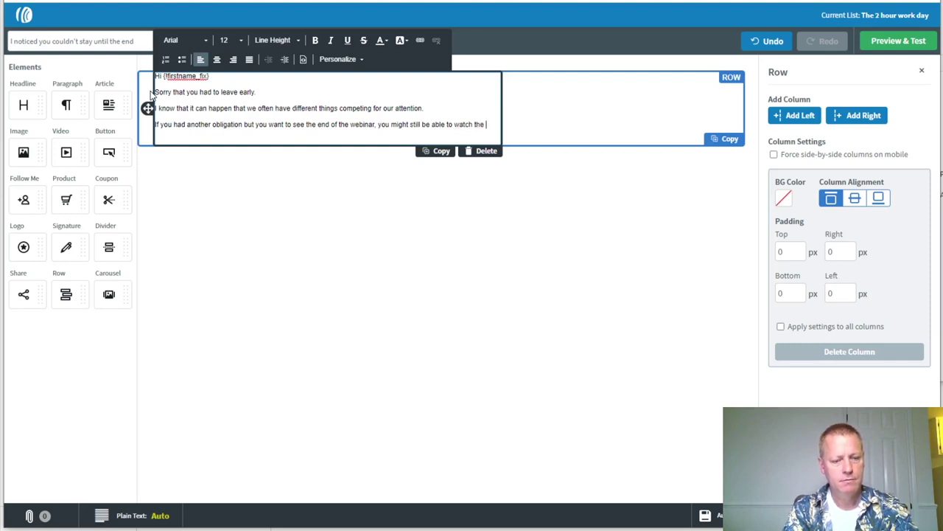
text(replay if yuo h)
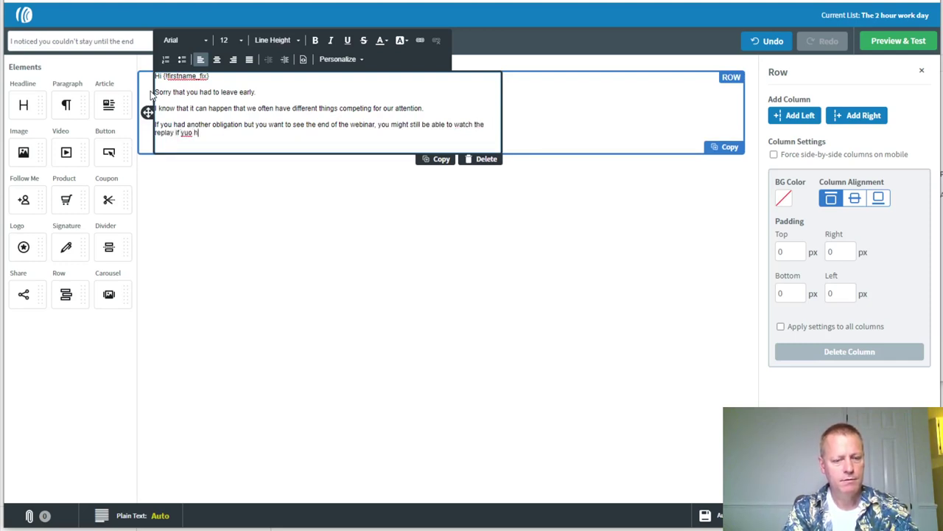
text(umy.)
key(Return)
key(Return)
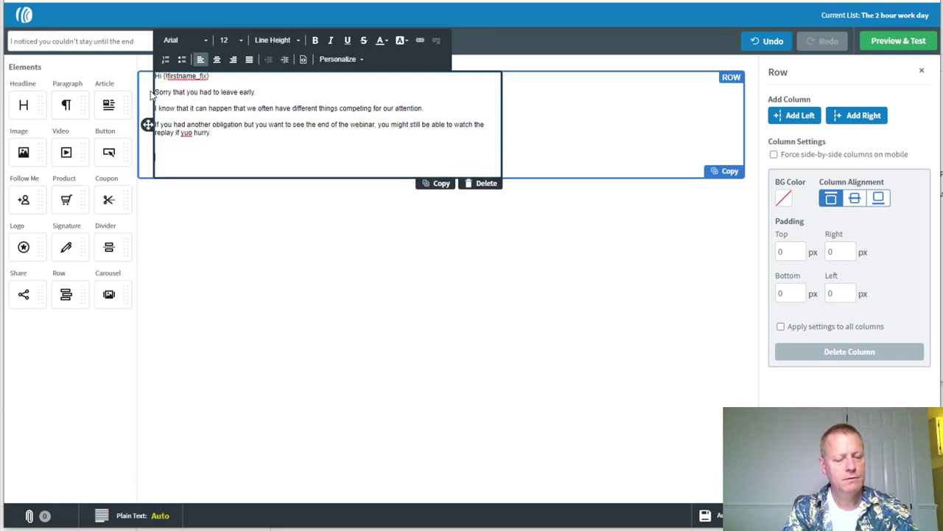
key(BackSpace)
text(Check it)
key(BackSpace)
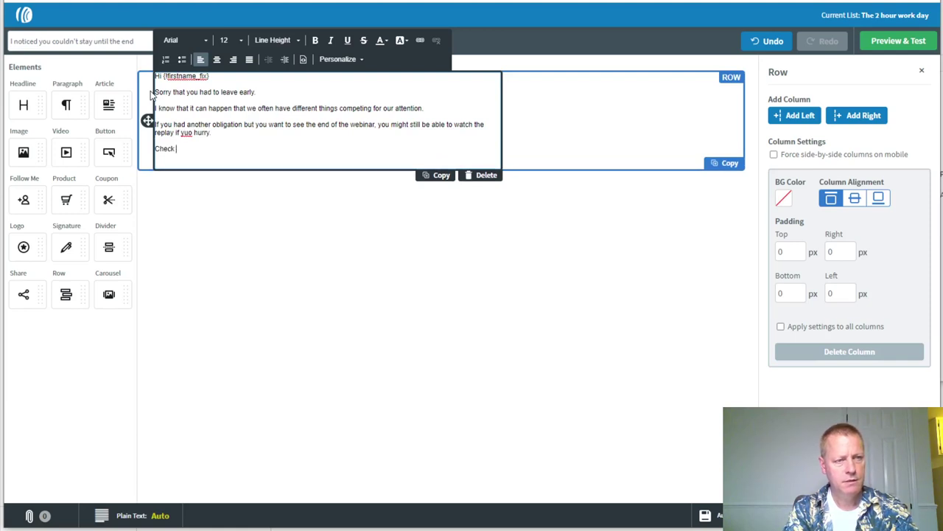
text(http)
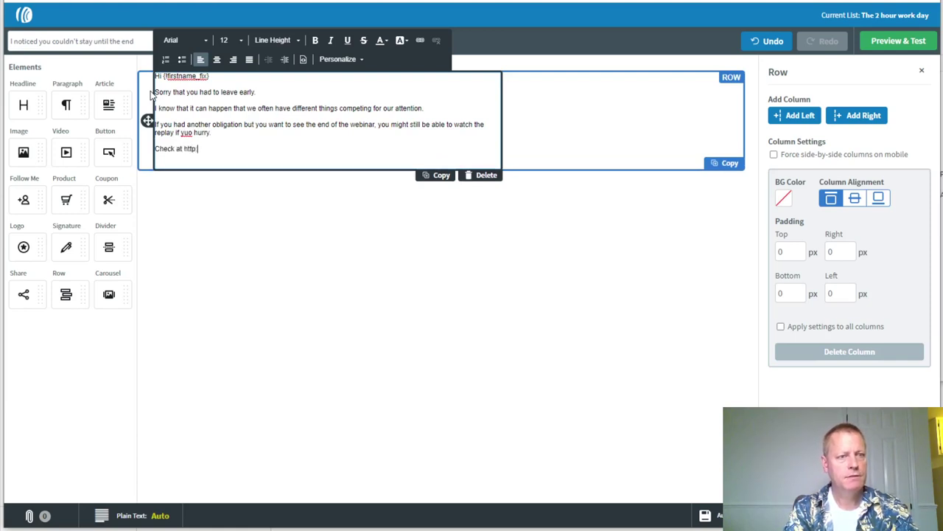
text(://repl)
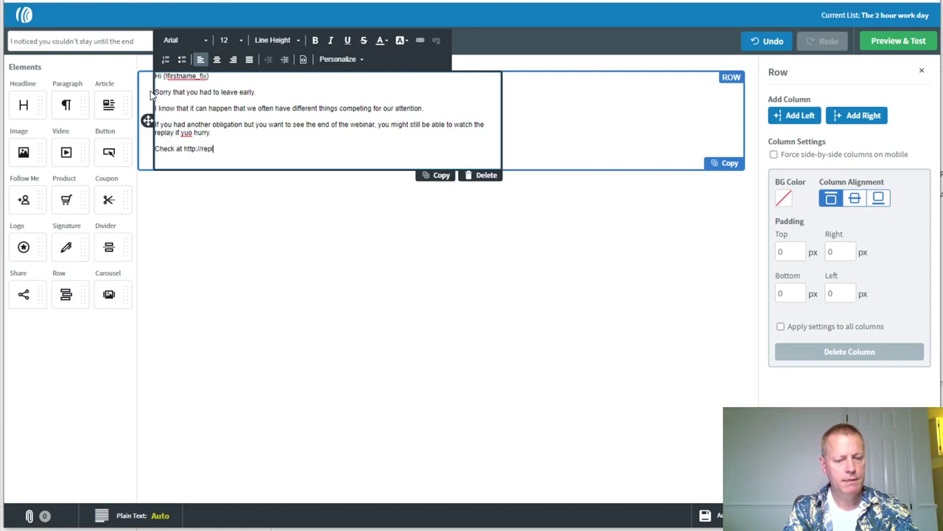
text(ay.2HrWorkDay.com)
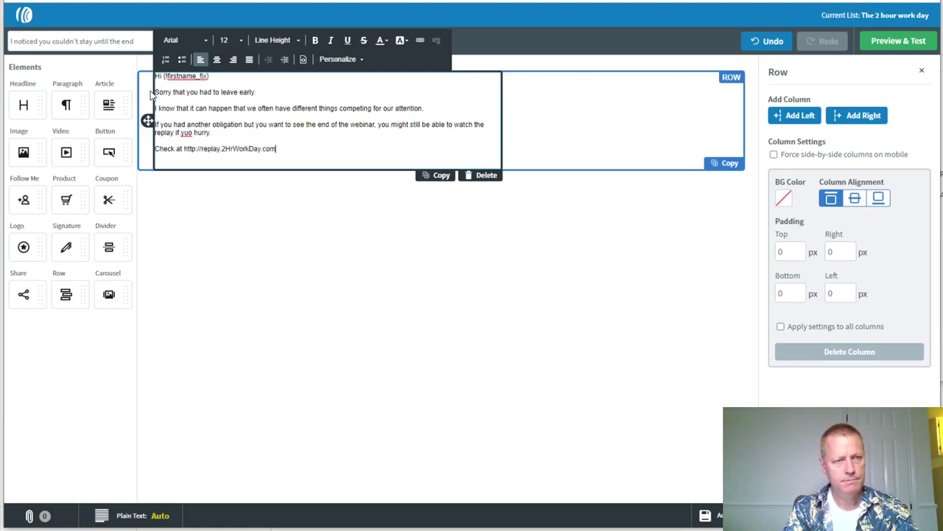
key(Return)
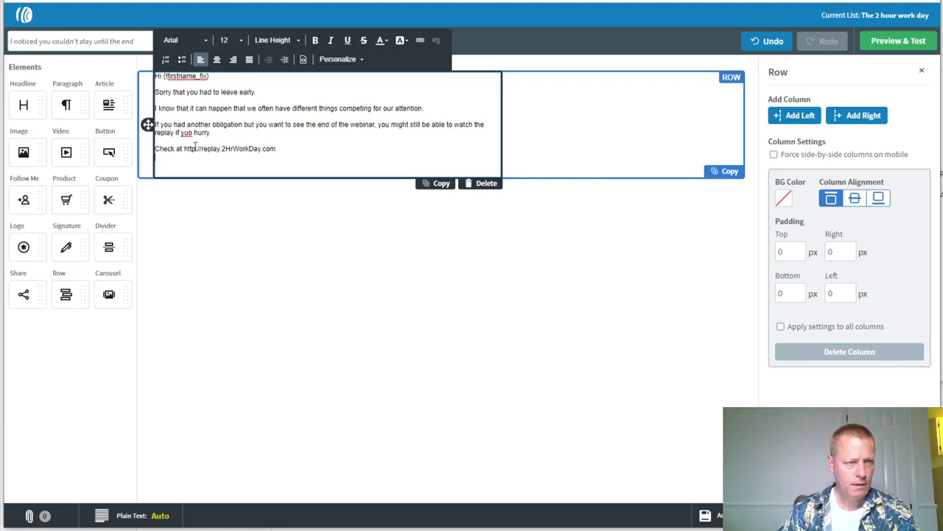
Correct the misspelled "yuo" to "you" in the paragraph about watching the replay
key(BackSpace)
key(BackSpace)
text(o)
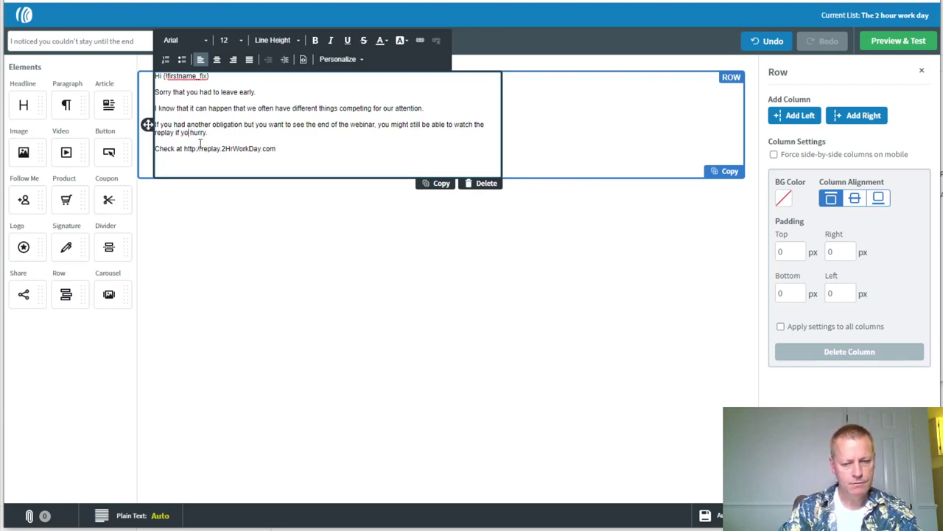
text(u)
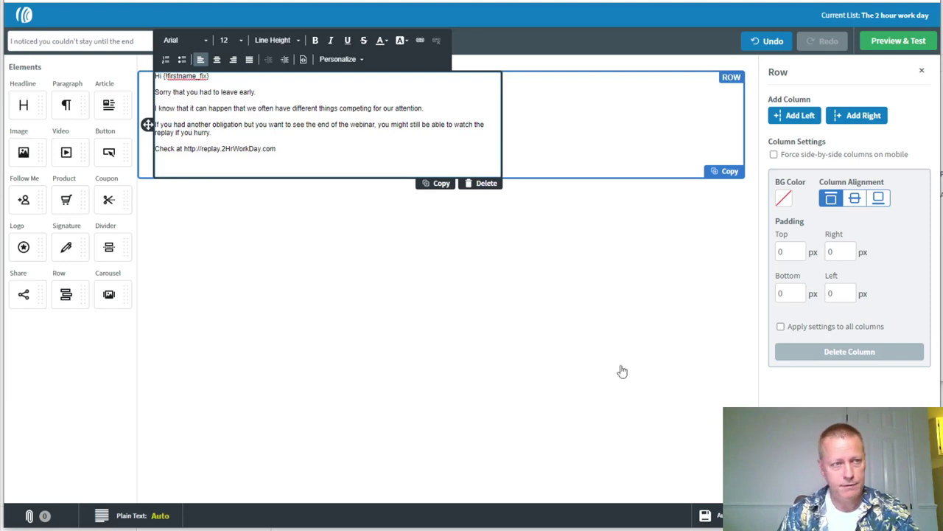
Leave the message editor for the campaign list and set the Left before 1hr campaign's status to Active
key(alt+Left)
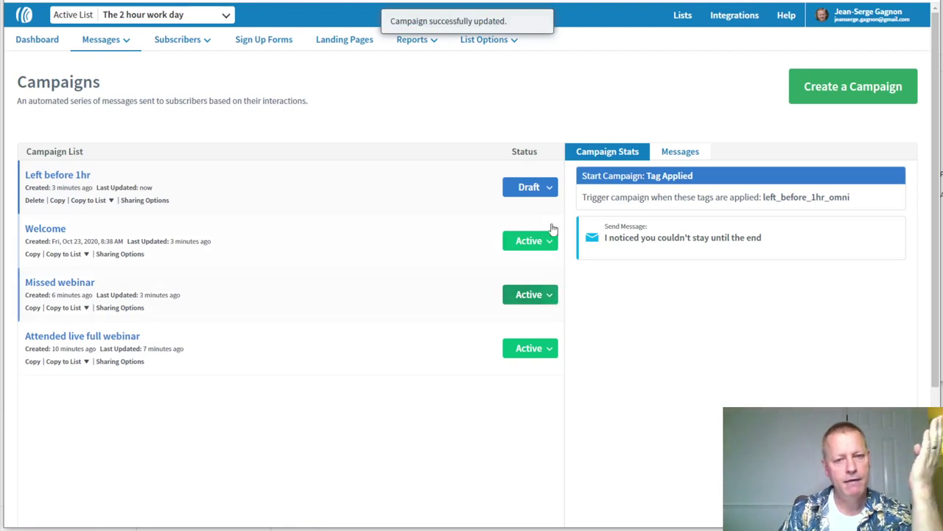
click(546, 190)
click(530, 210)
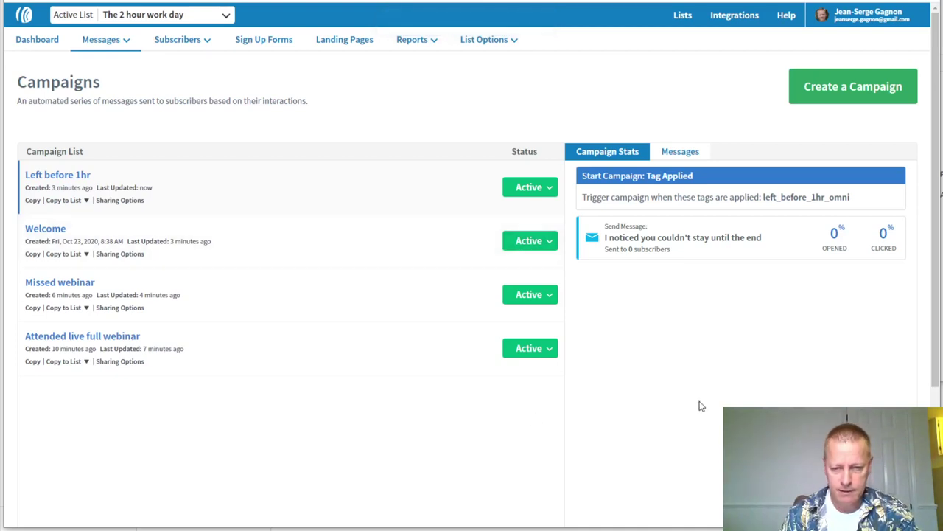
Switch to notes.txt in Notepad and review the planned welcome, day 2 and day 3 emails
click(650, 512)
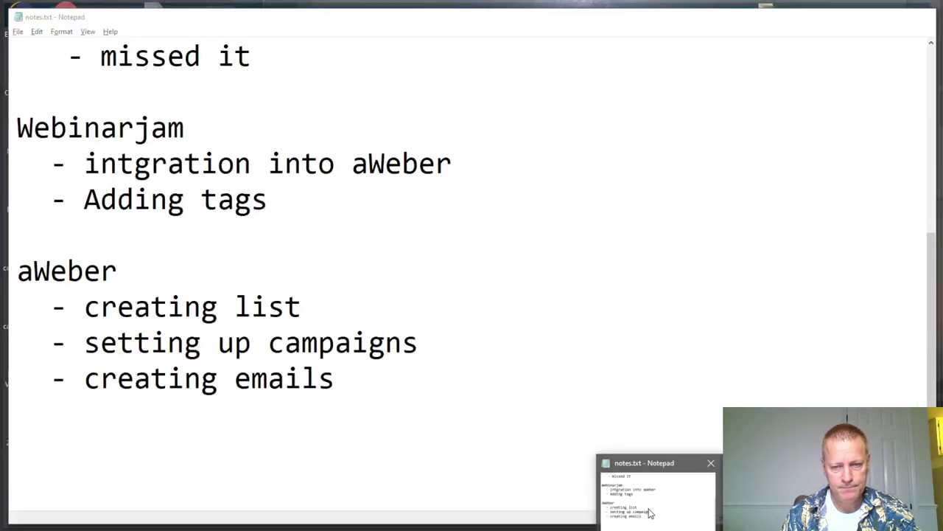
scroll(295, 336, up, 3)
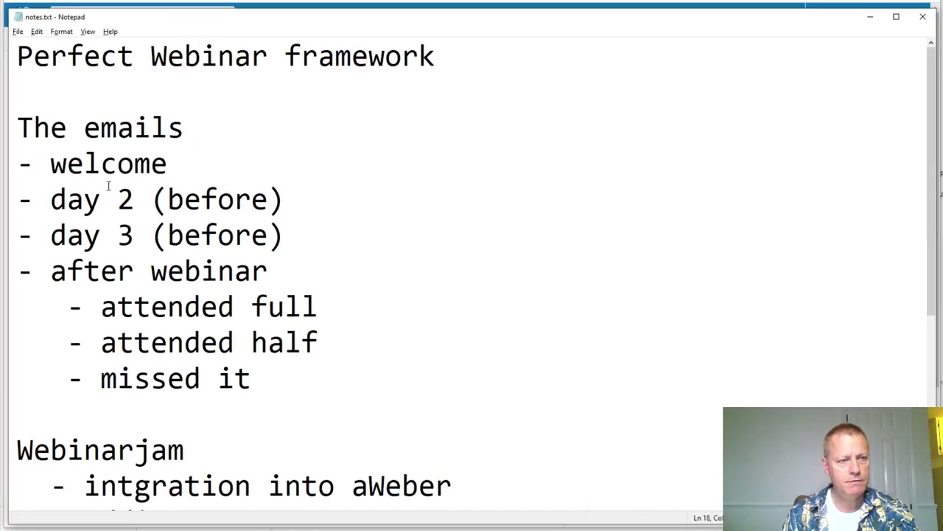
drag(84, 164, 150, 167)
drag(67, 200, 253, 208)
drag(66, 236, 255, 249)
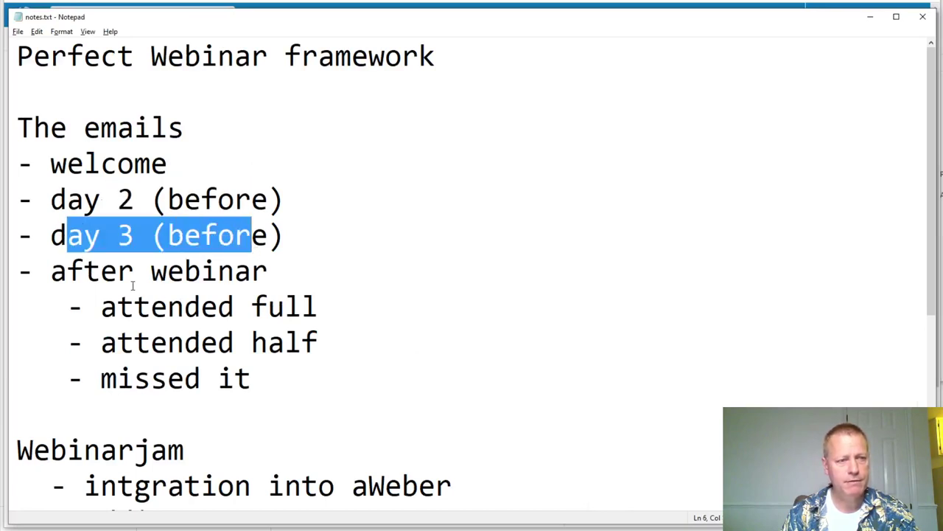
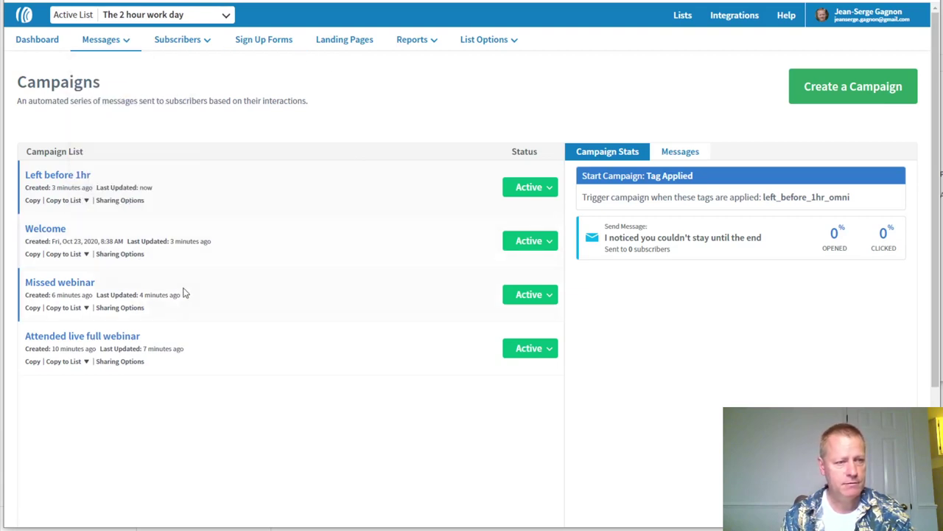
Open the Missed webinar campaign in AWeber and preview its message "Sorry you missed becoming Omnipresent like Gary Vee"
click(243, 303)
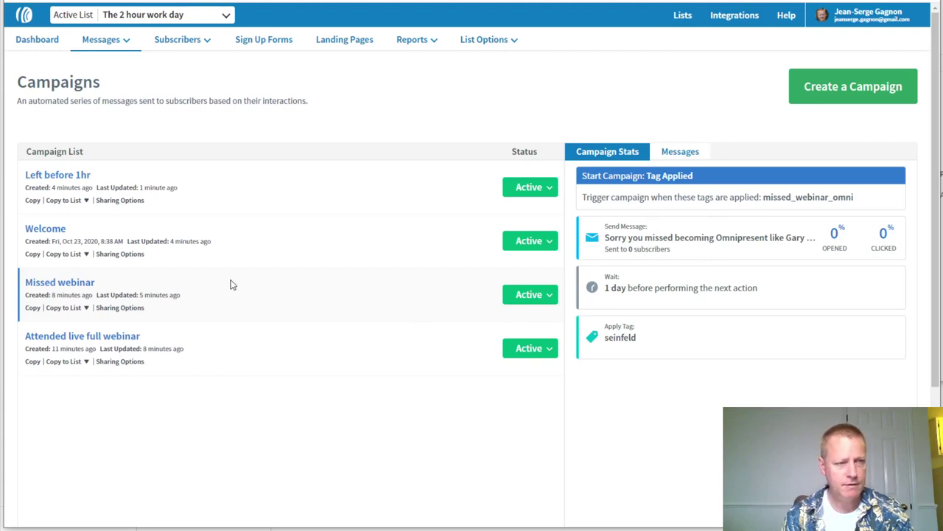
click(78, 283)
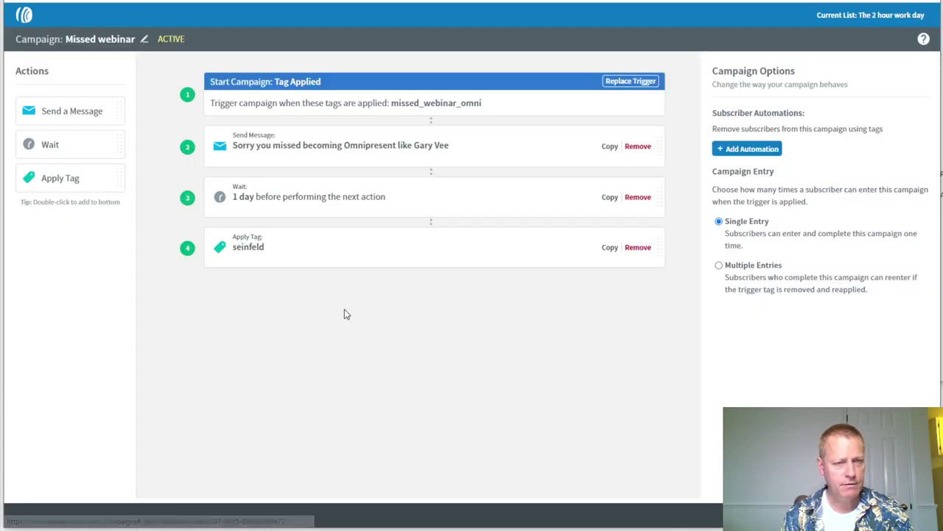
click(475, 150)
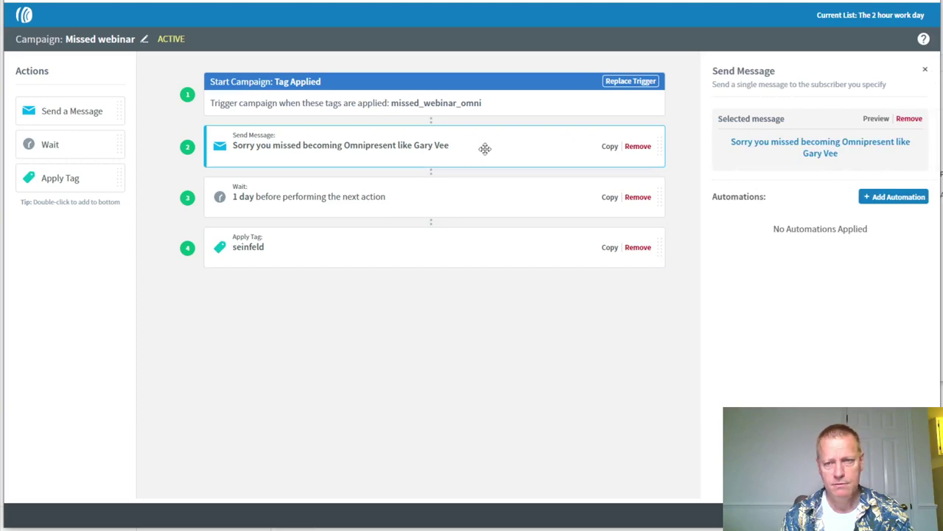
click(877, 118)
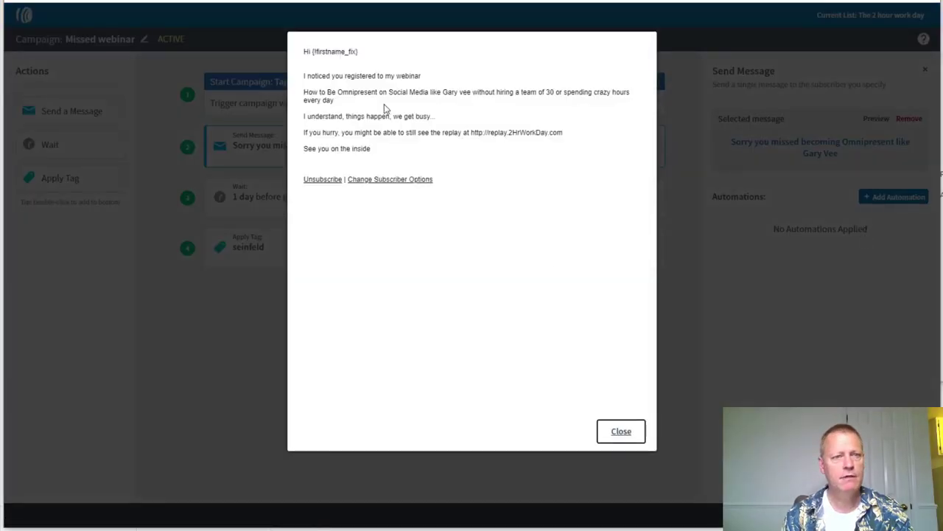
Check the replay address in the Missed webinar message preview and close the preview
drag(473, 132, 554, 134)
click(576, 240)
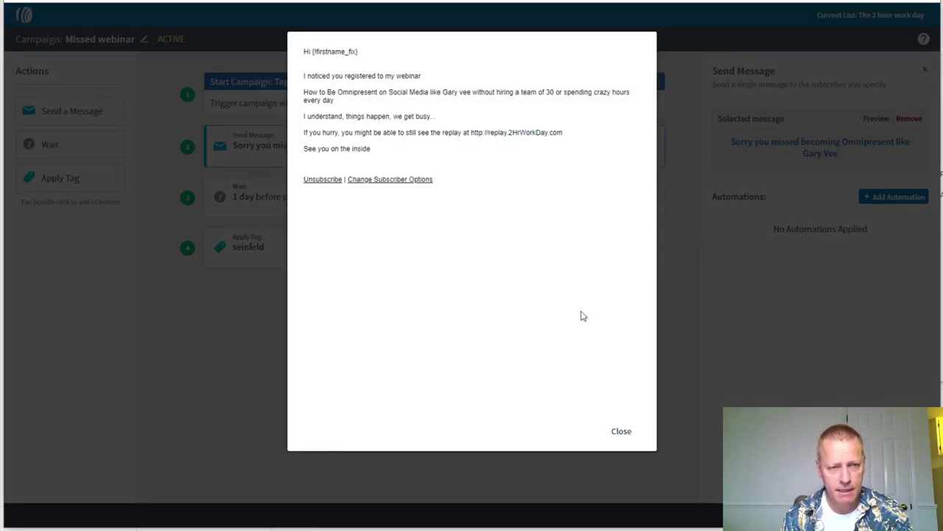
click(622, 433)
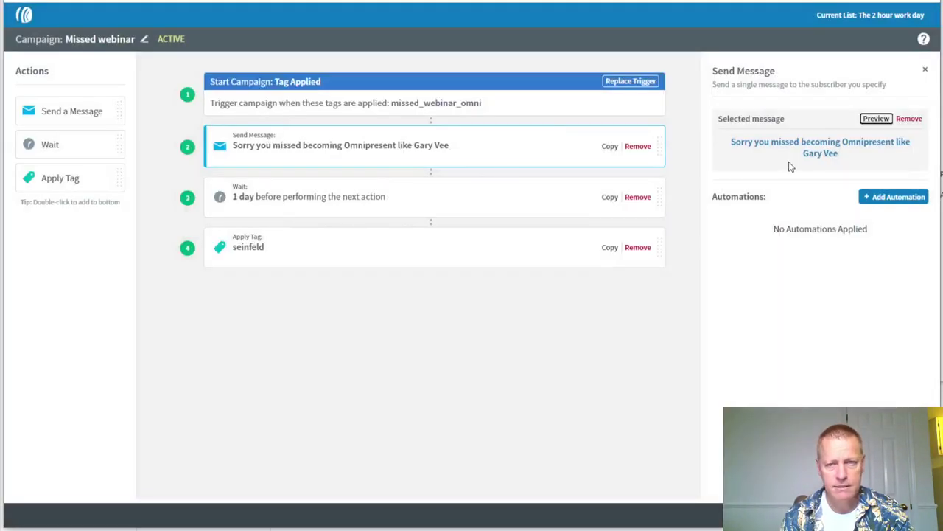
click(811, 158)
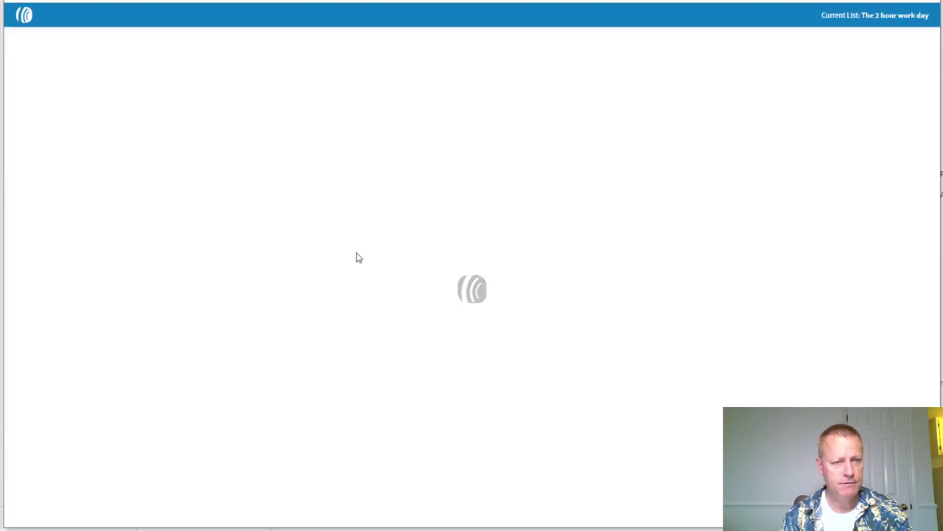
click(414, 157)
drag(417, 157, 322, 160)
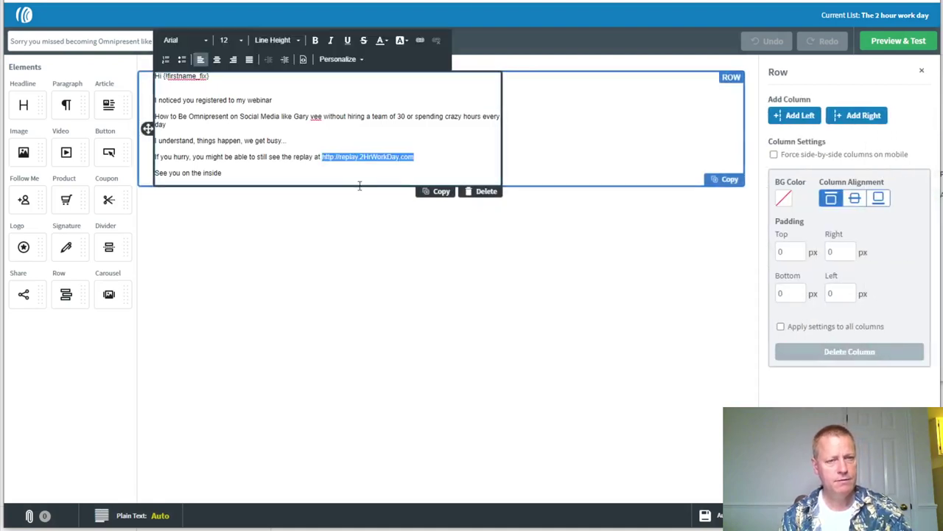
click(357, 178)
shift+click(277, 160)
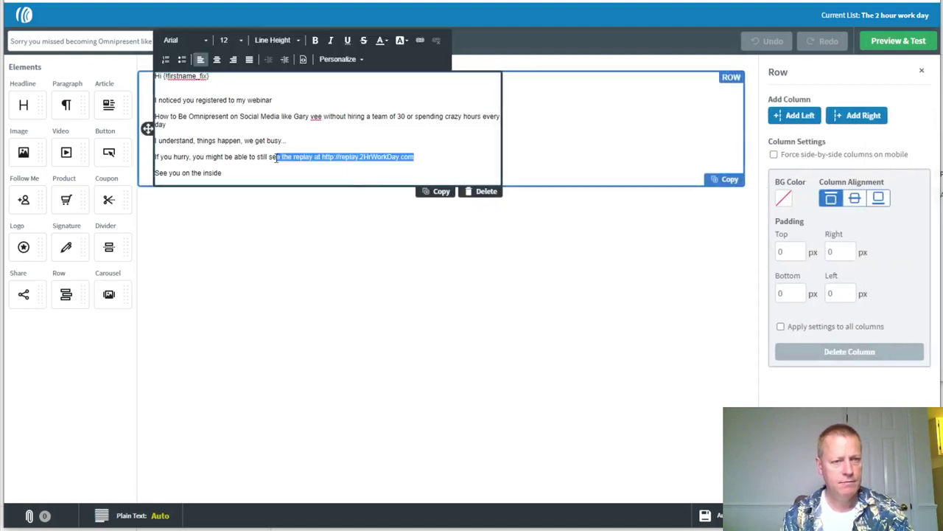
click(415, 47)
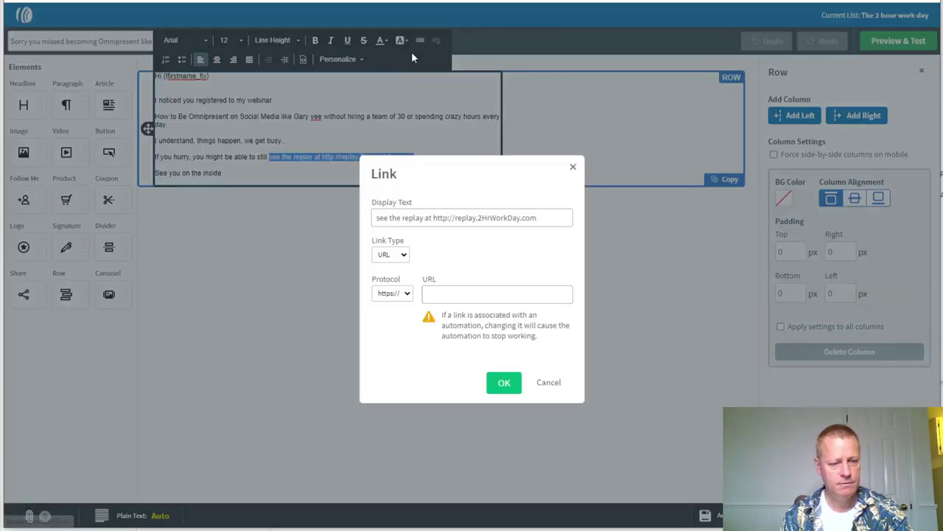
click(504, 383)
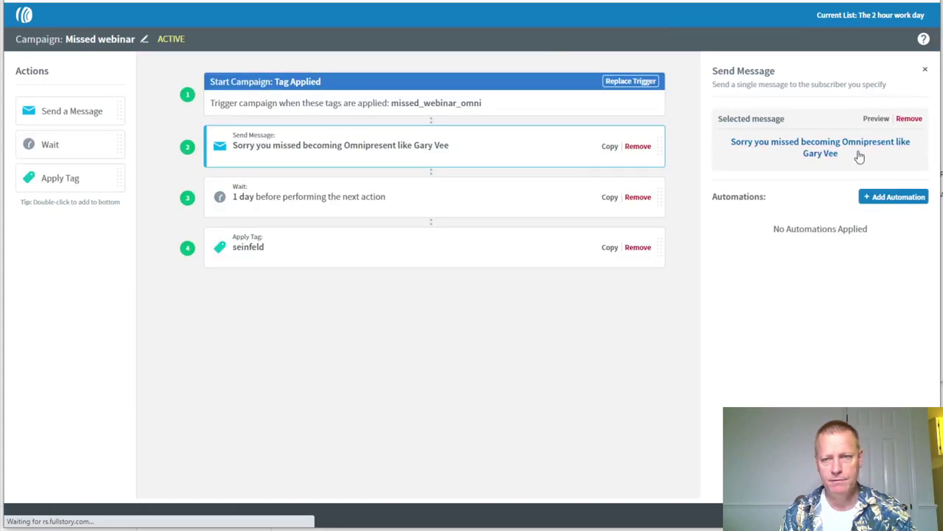
Preview the Missed webinar message to check its replay link, before and after reopening the campaign, and return to the campaign list
click(876, 119)
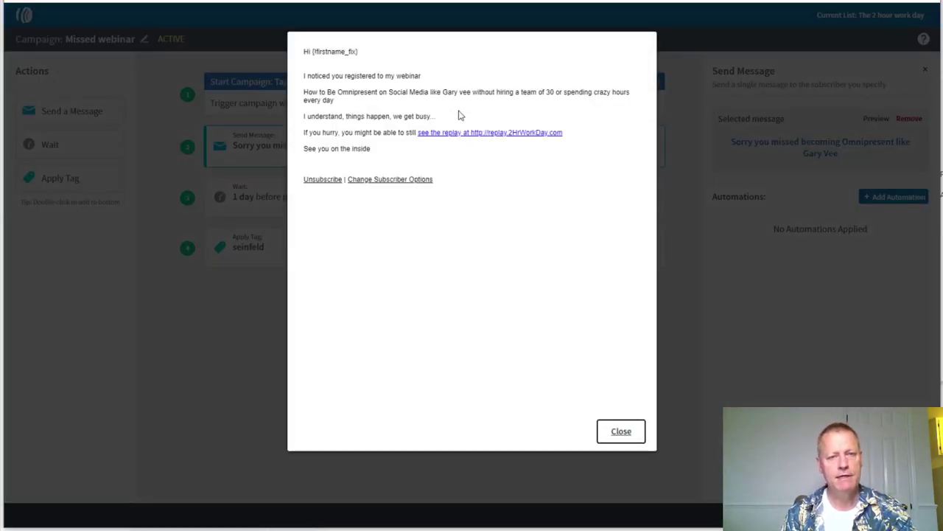
click(621, 431)
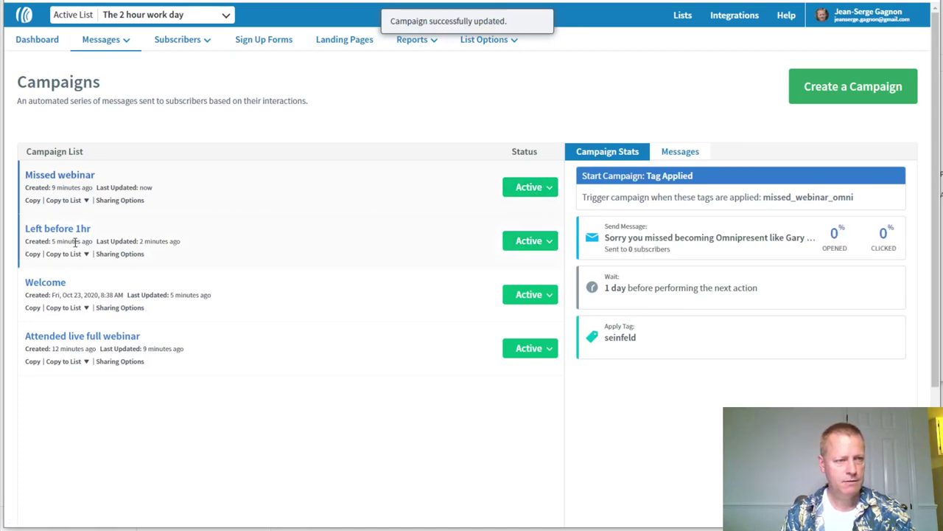
click(74, 179)
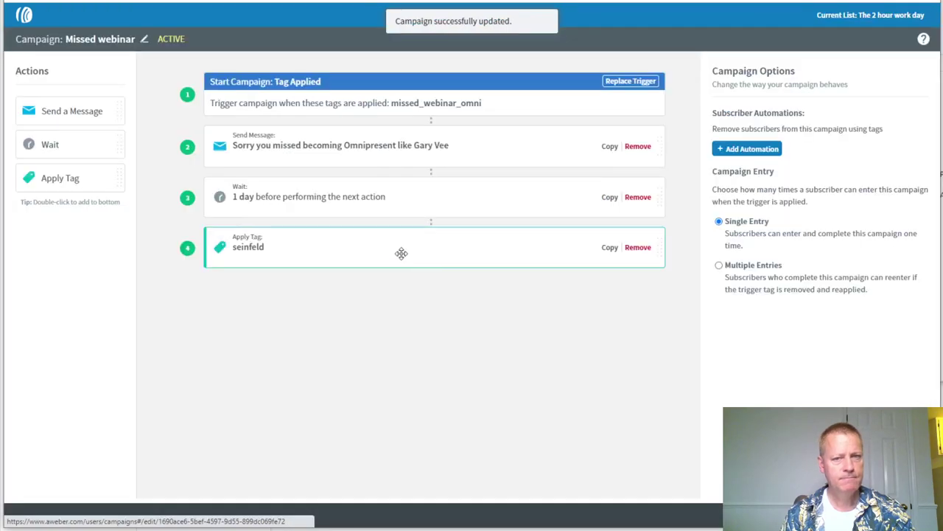
click(480, 148)
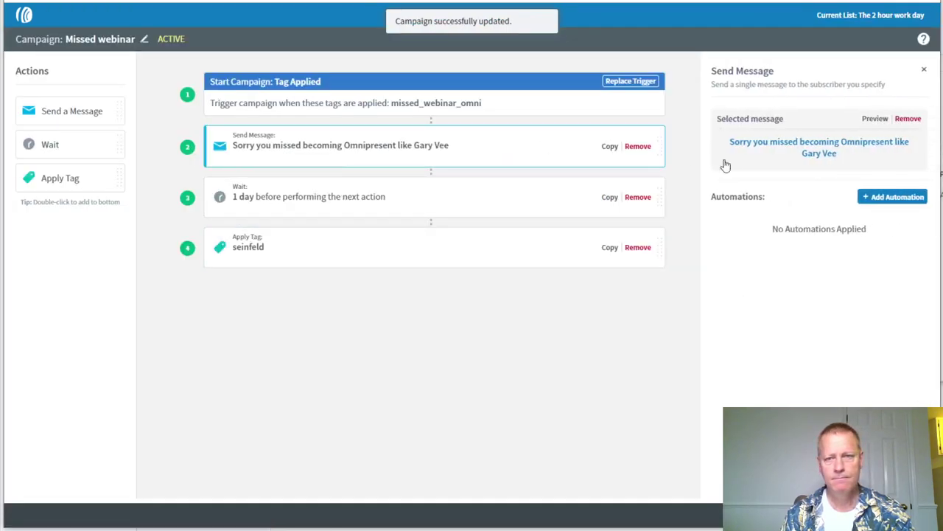
click(877, 118)
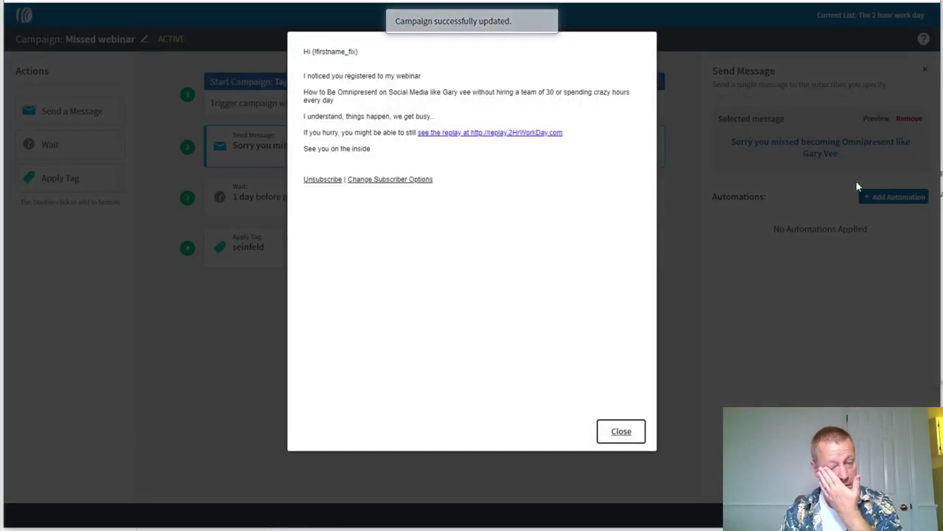
click(621, 432)
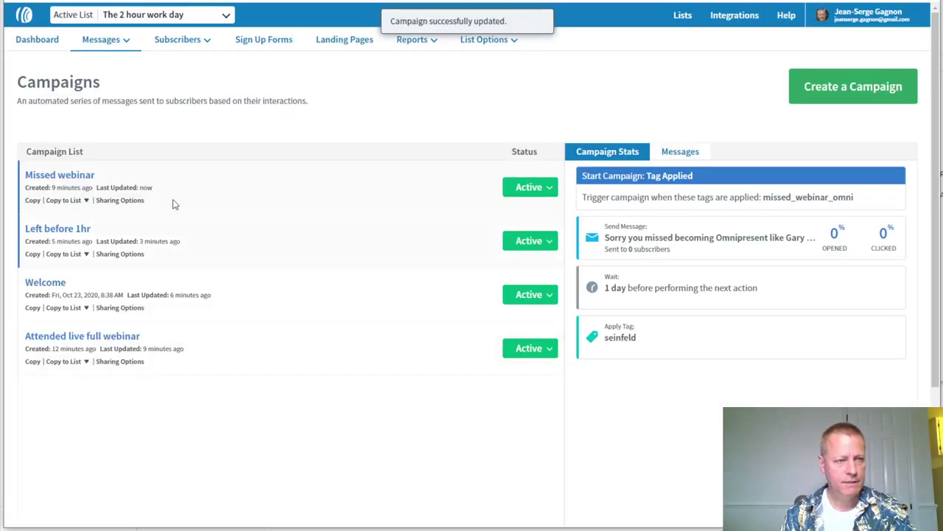
Add a 1 day wait and an Apply Tag action with the tag seinfeld after the message in the Left before 1hr campaign
click(53, 232)
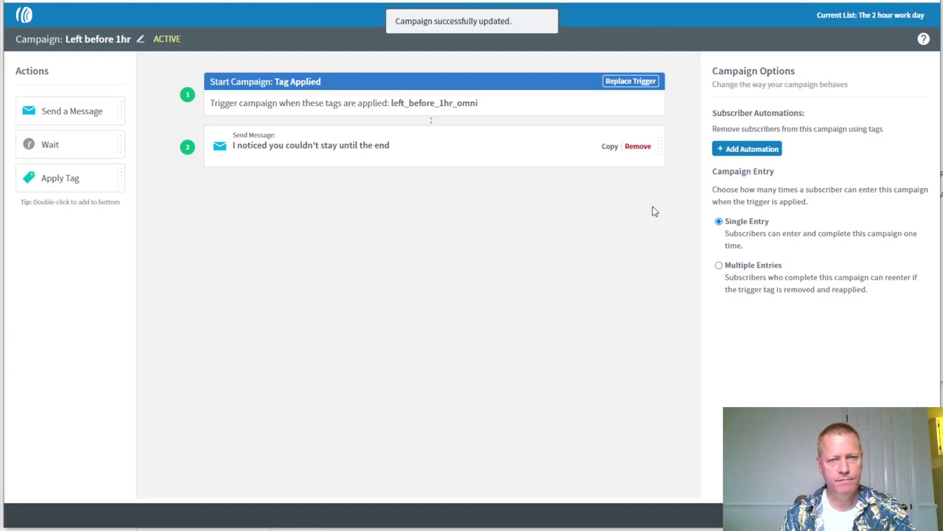
click(444, 152)
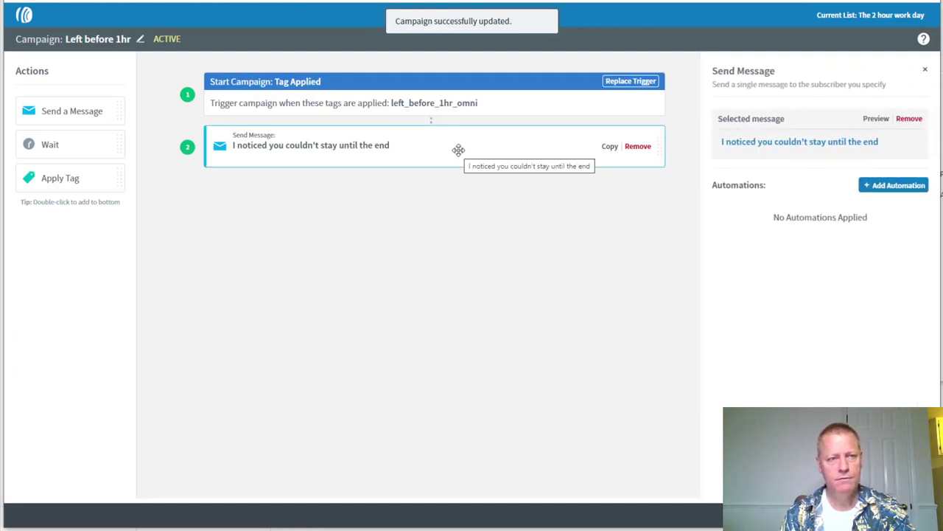
drag(83, 141, 352, 169)
drag(67, 178, 400, 244)
click(779, 170)
text(s)
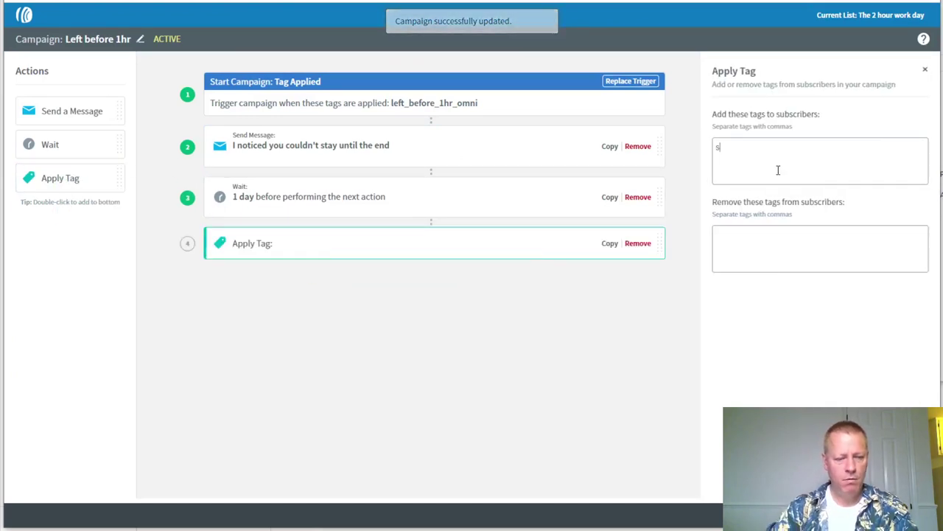
text(einfeld)
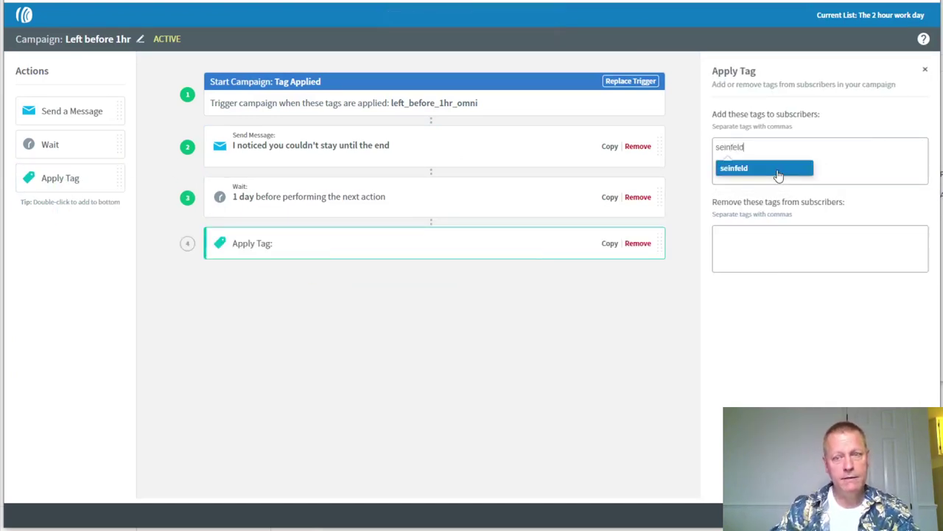
click(767, 169)
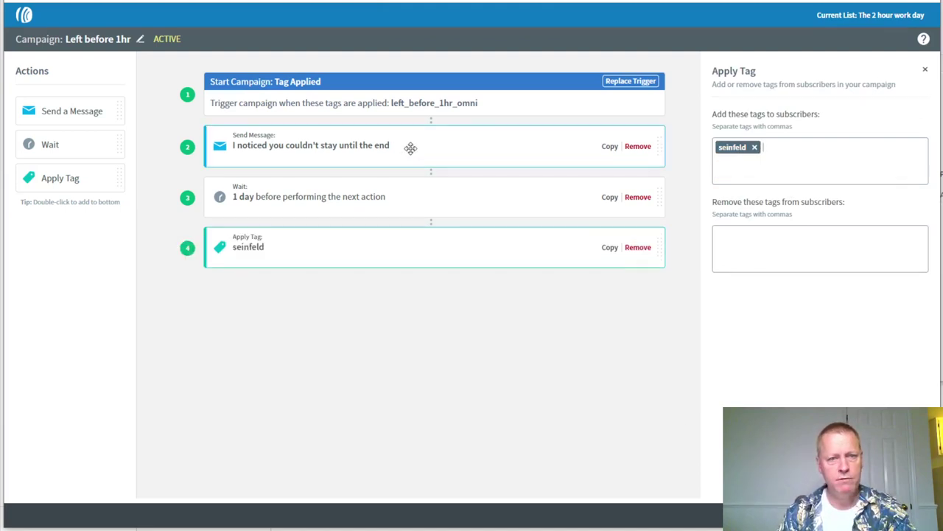
click(411, 148)
click(778, 147)
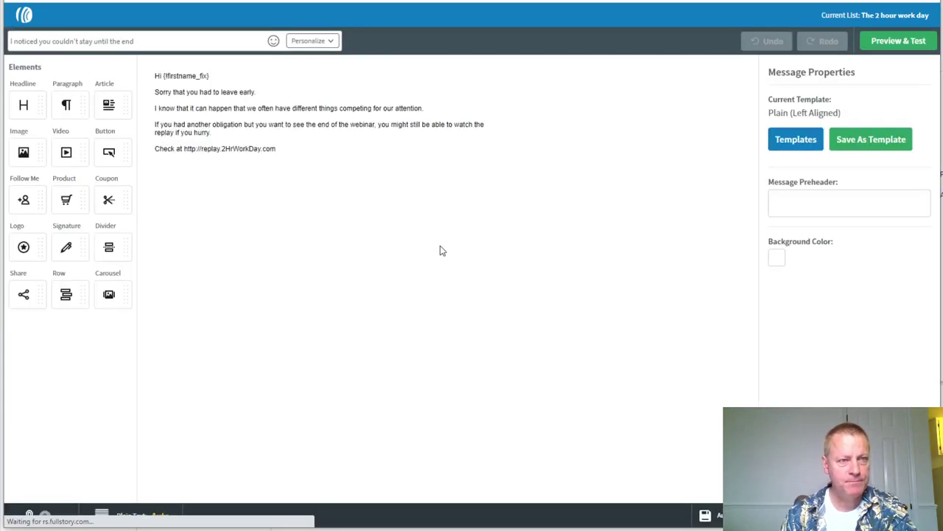
drag(286, 148, 188, 146)
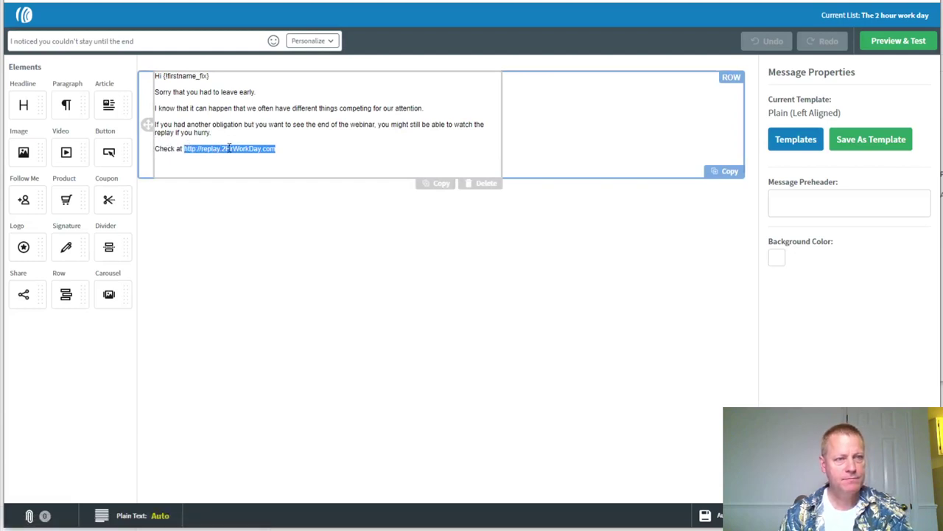
click(267, 150)
drag(280, 148, 160, 150)
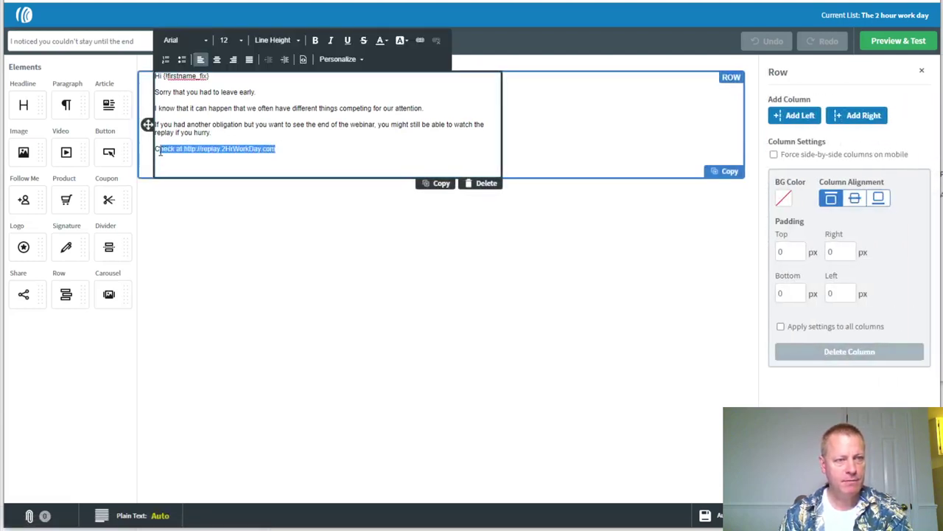
click(420, 40)
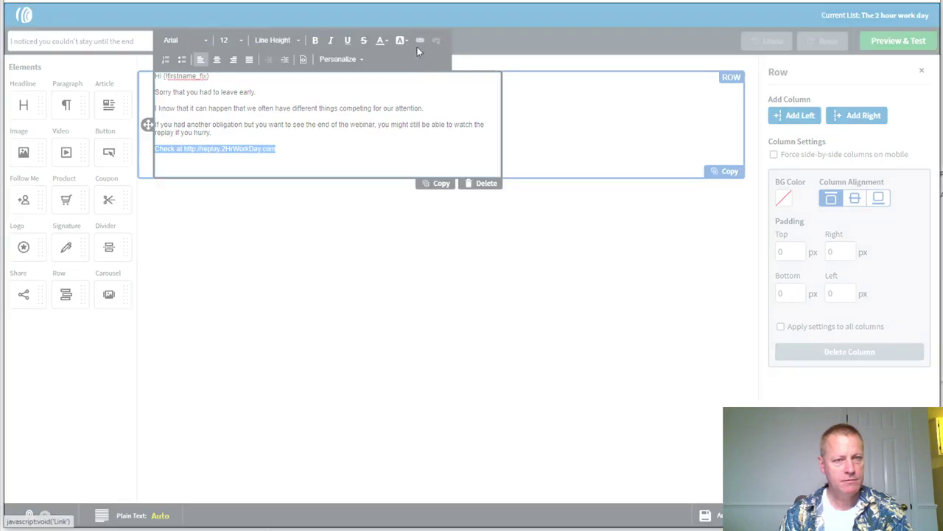
text(replay.2HrWorkDay.com)
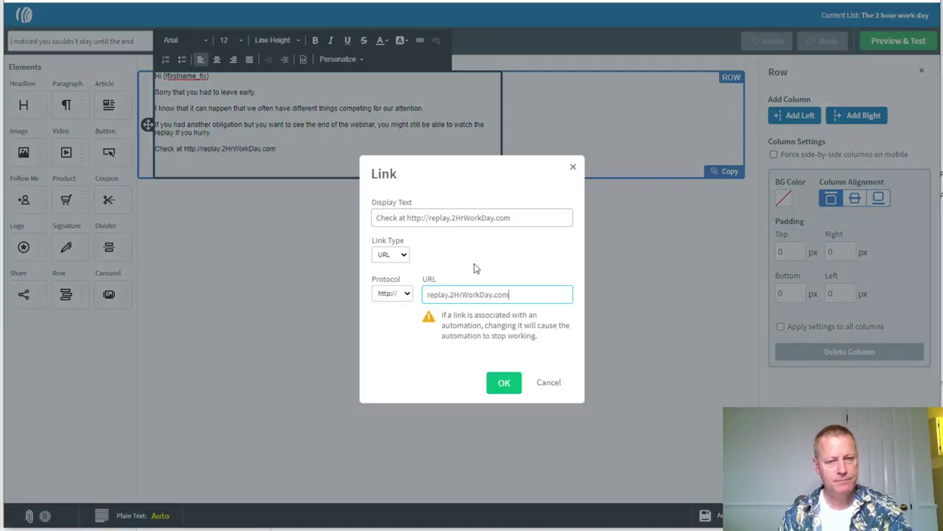
click(504, 382)
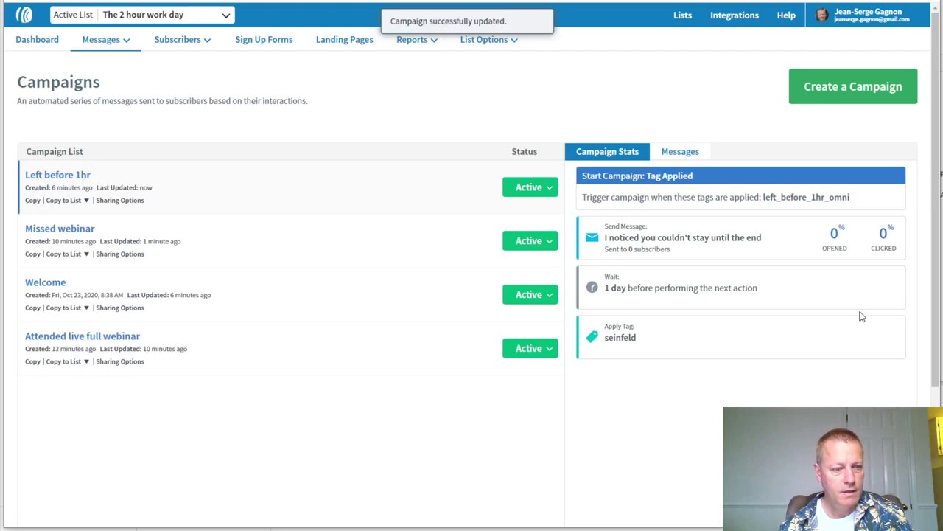
click(68, 337)
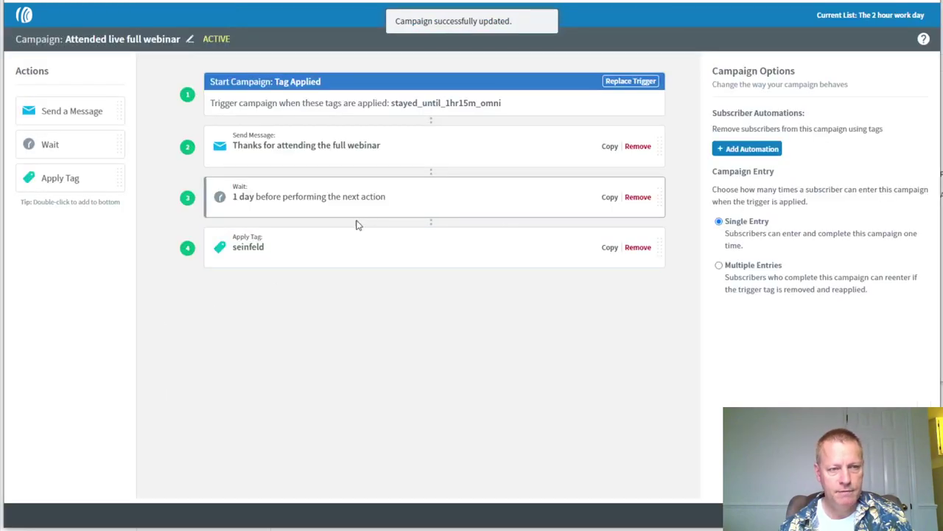
click(354, 144)
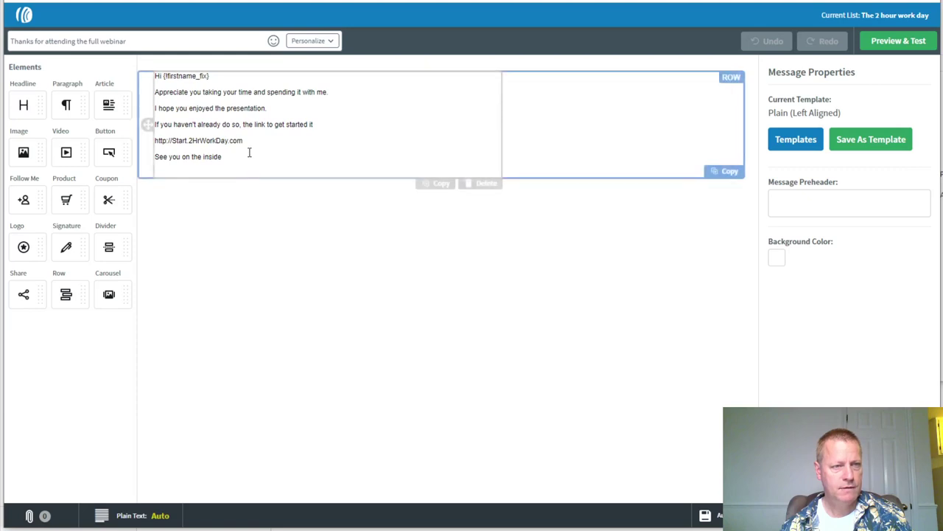
drag(247, 141, 155, 141)
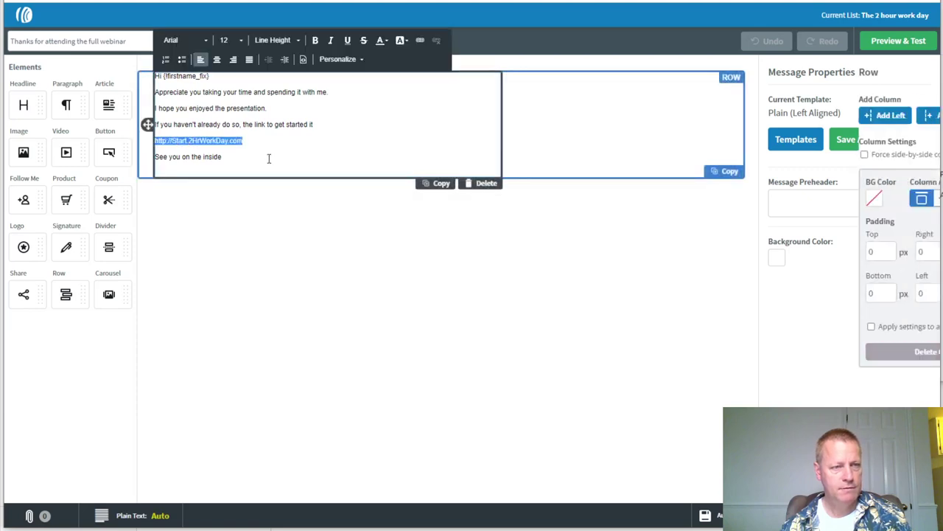
click(270, 156)
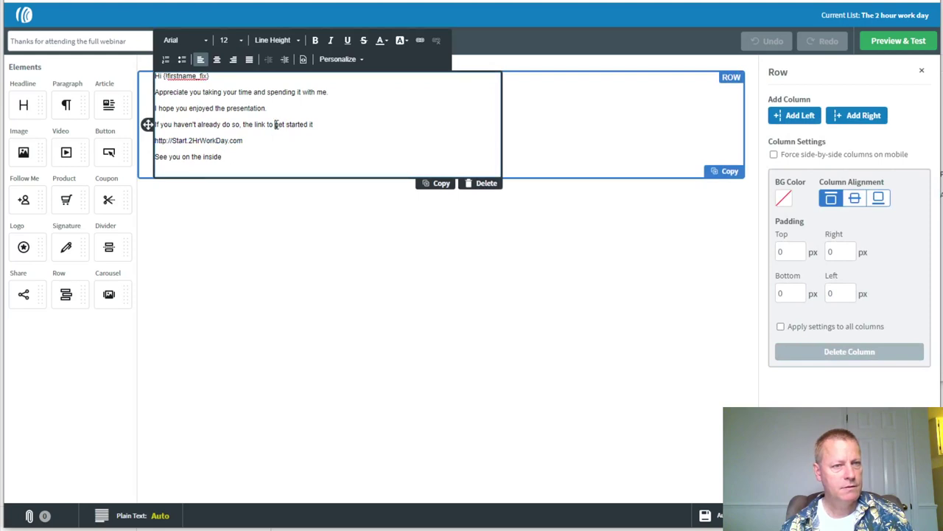
drag(275, 125, 260, 139)
click(420, 40)
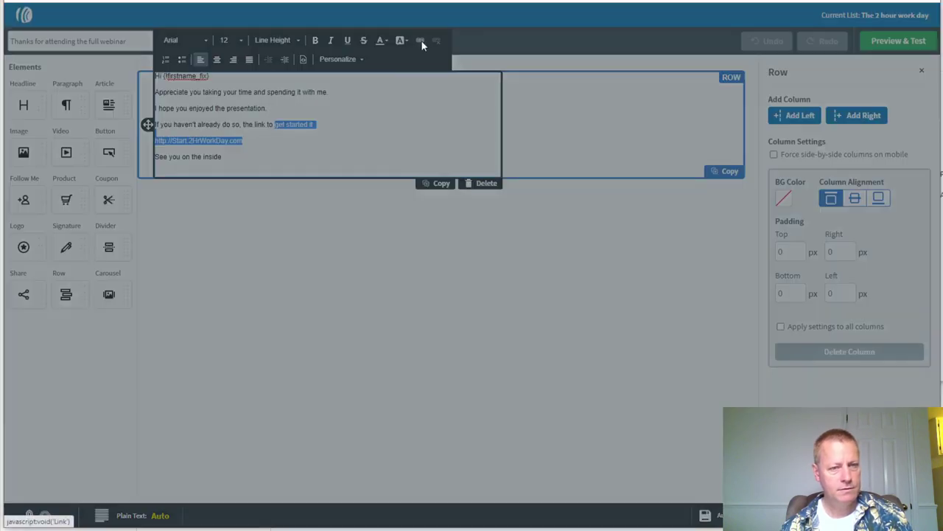
click(503, 383)
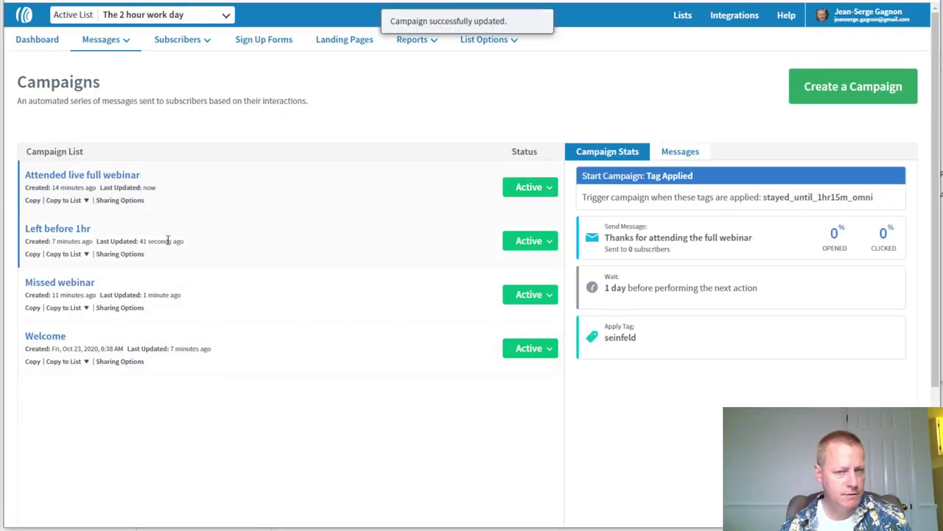
Review the action sequences of the Welcome, Missed webinar, Left before 1hr and Attended live full webinar campaigns in the campaign list
click(274, 356)
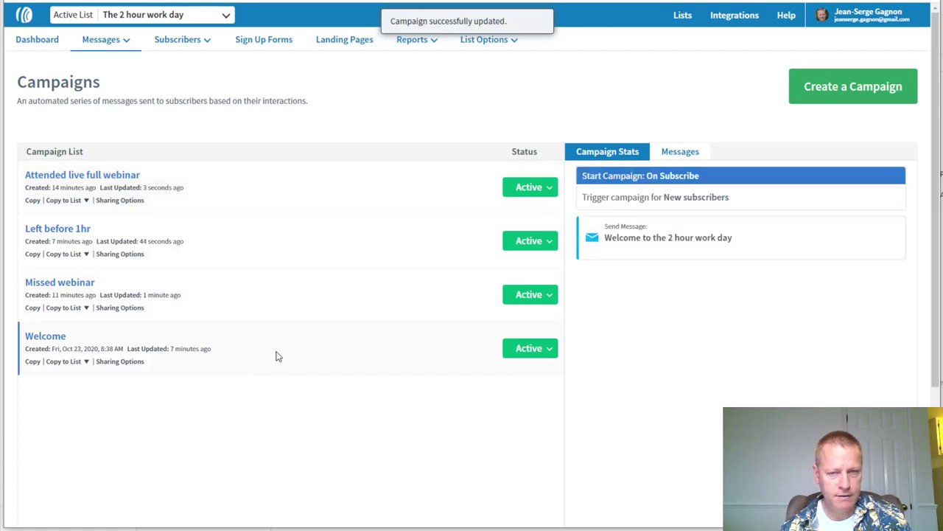
click(370, 315)
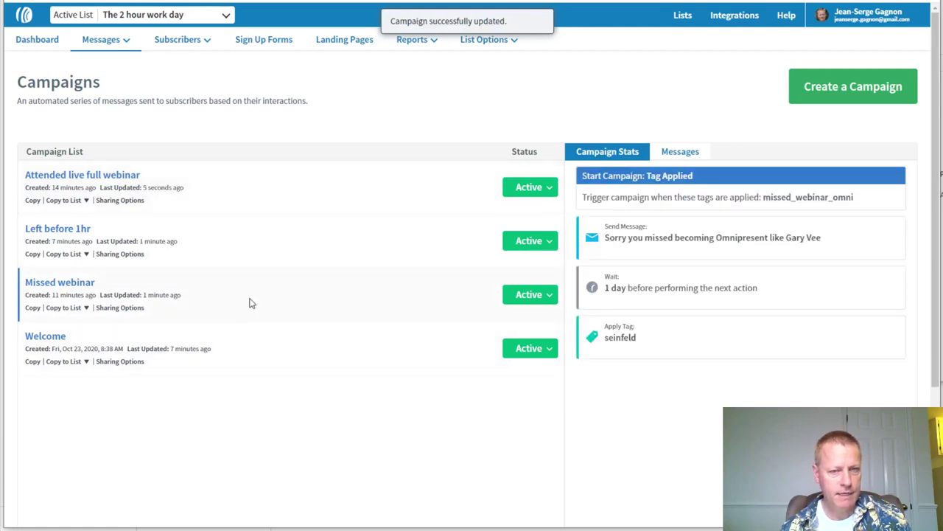
click(264, 258)
click(270, 193)
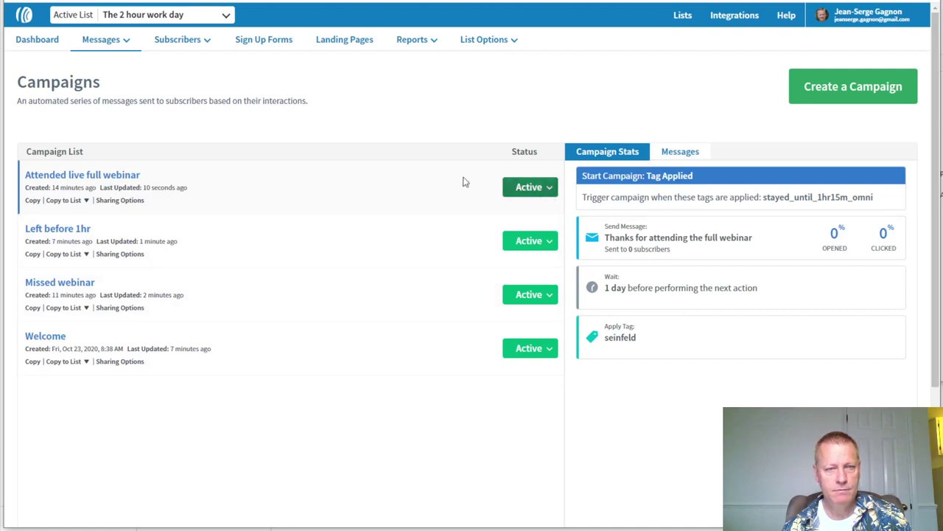
Preview the "Thanks for attending the full webinar" message in the Attended live full webinar campaign to check its links
click(114, 177)
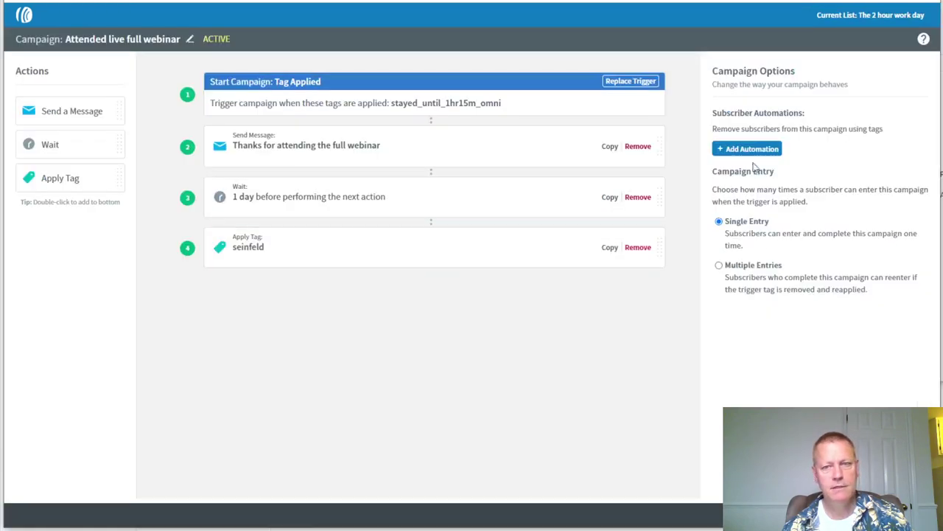
click(445, 156)
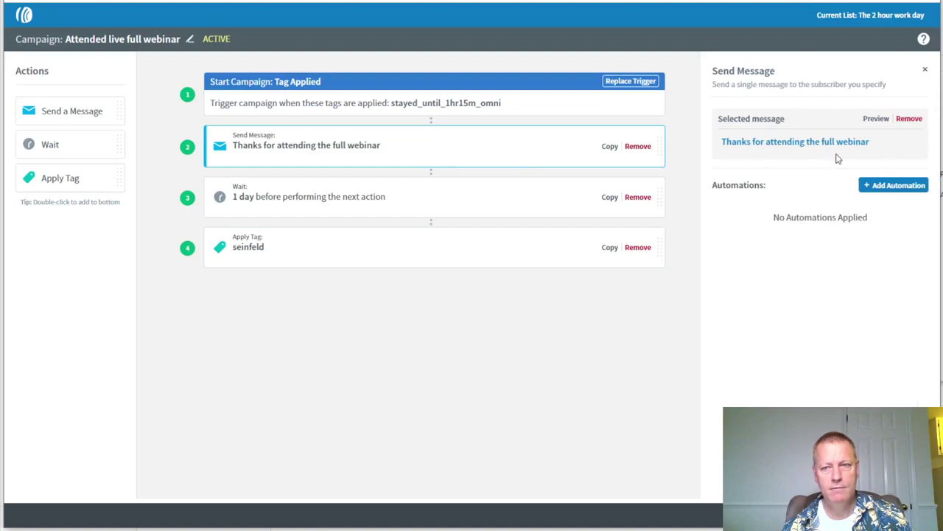
click(876, 118)
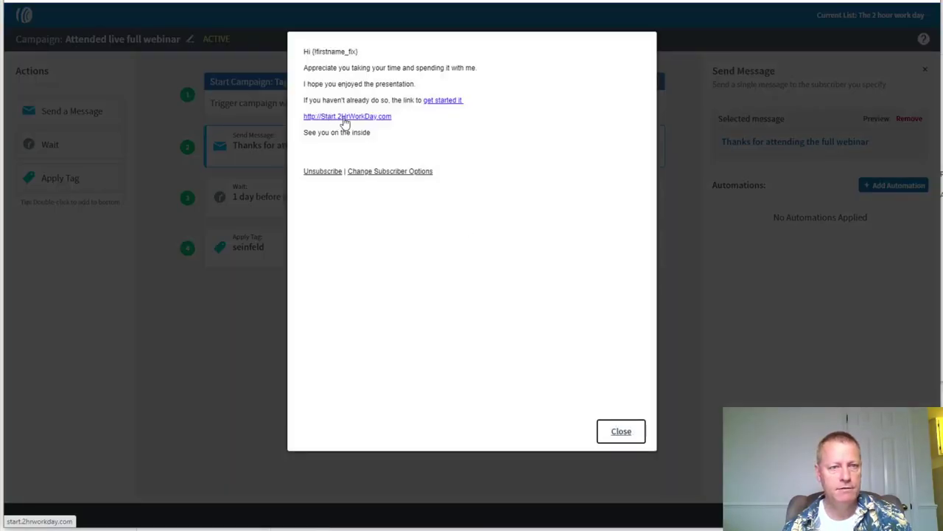
click(617, 432)
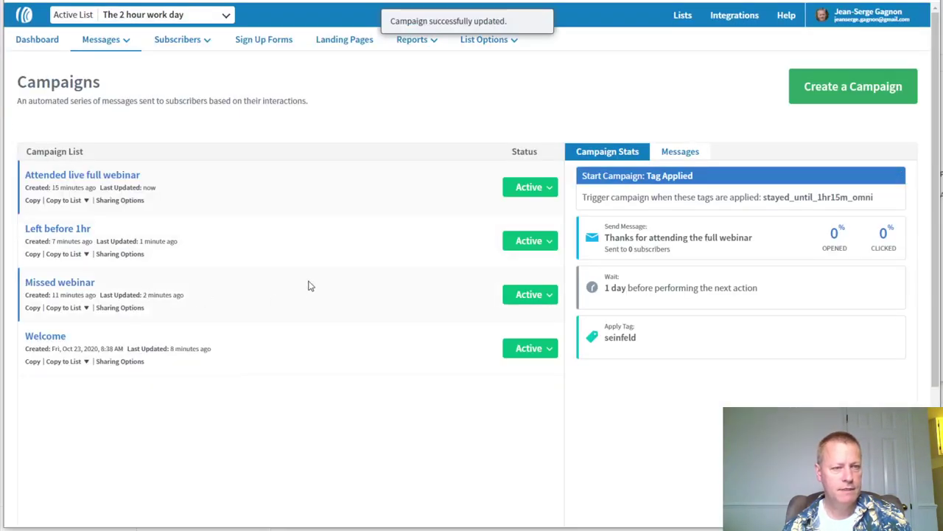
Preview the "Sorry you missed becoming Omnipresent like Gary Vee" message in the Missed webinar campaign to check its replay link
click(426, 296)
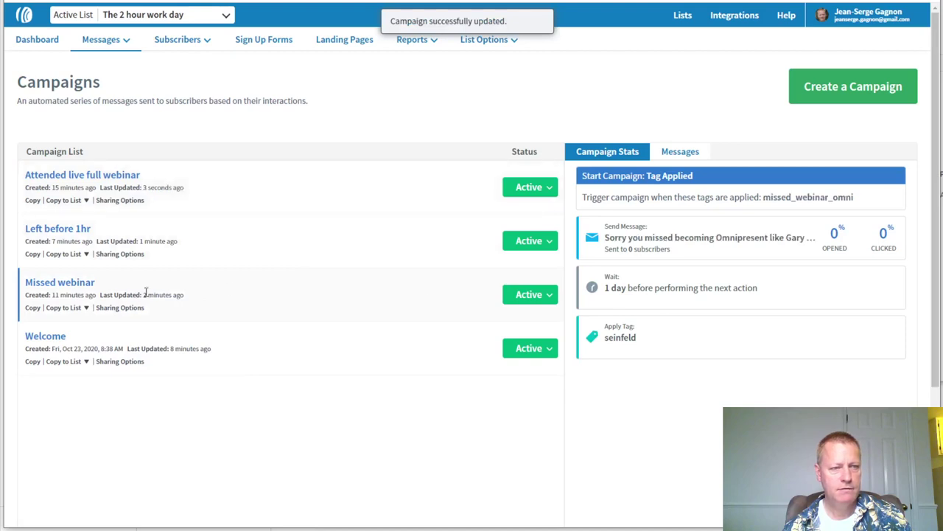
click(71, 289)
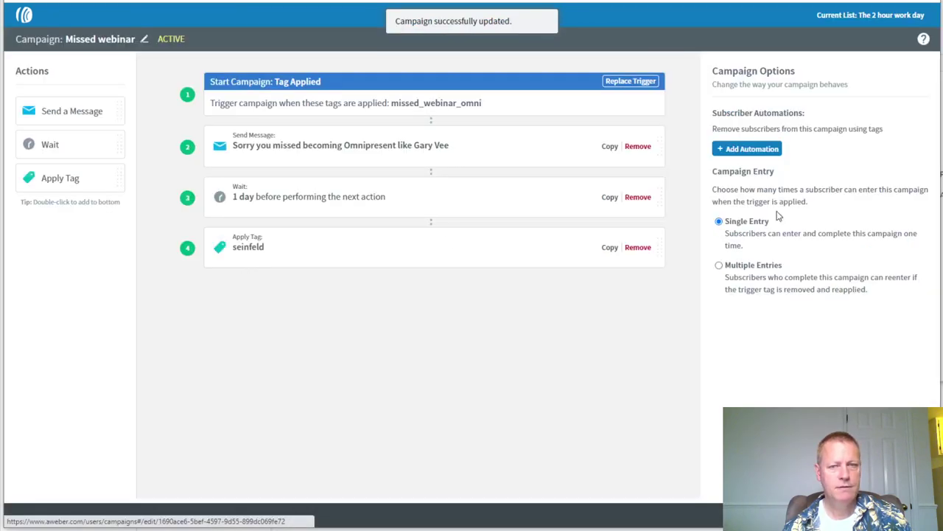
click(445, 146)
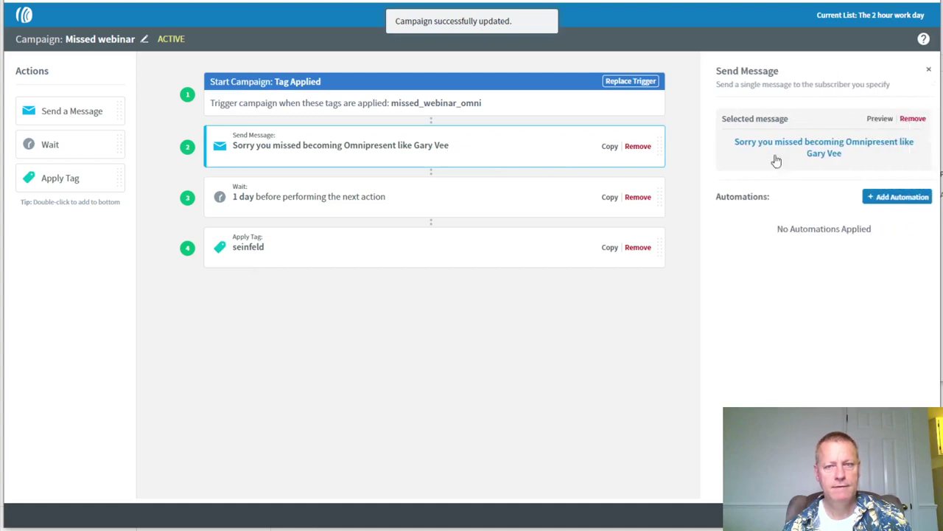
click(875, 119)
drag(565, 133, 489, 132)
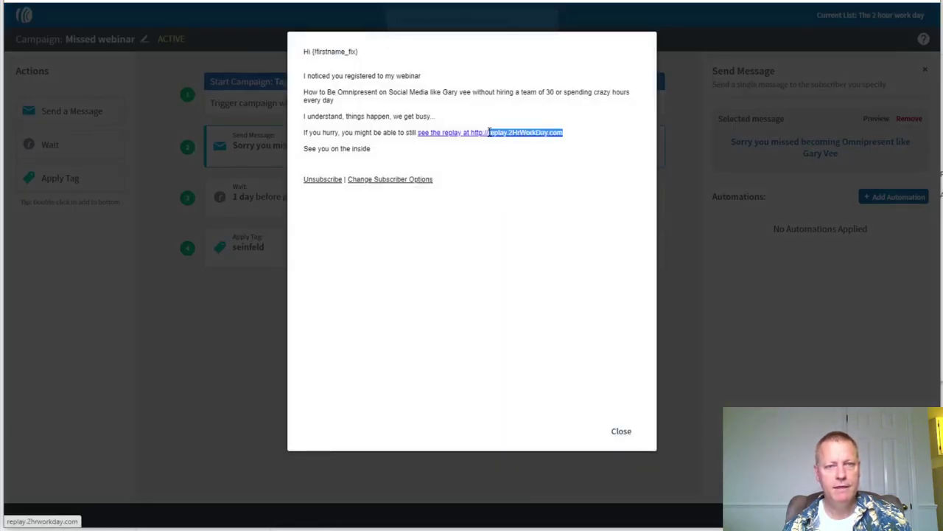
click(518, 161)
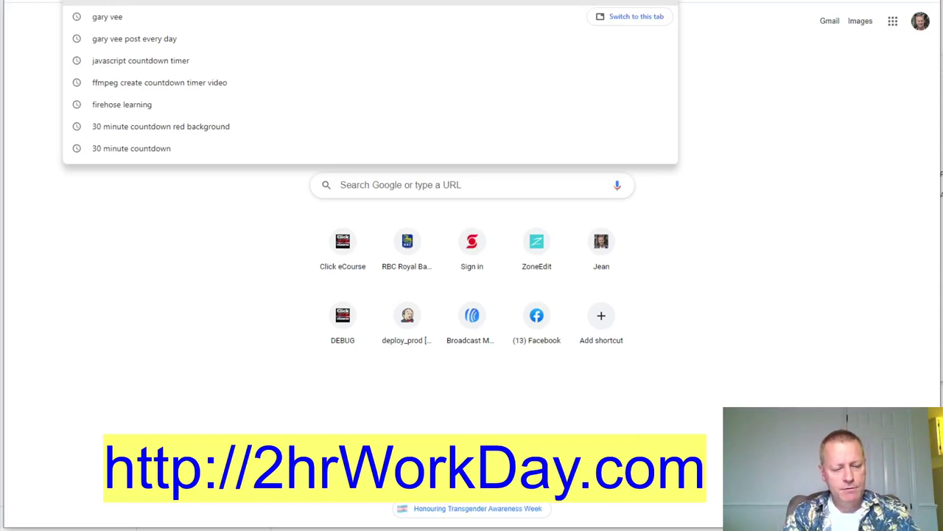
Switch to the ZoneEdit website and log in to its control panel
key(Escape)
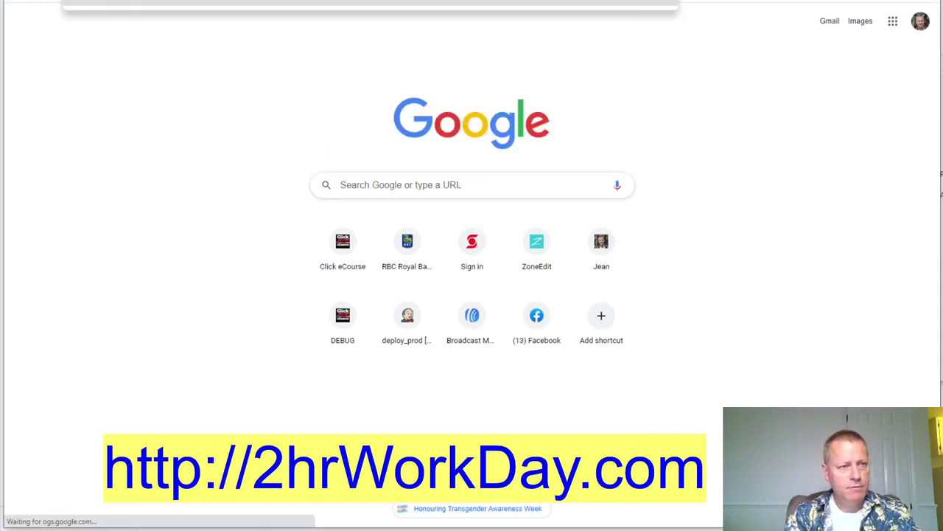
text(zone)
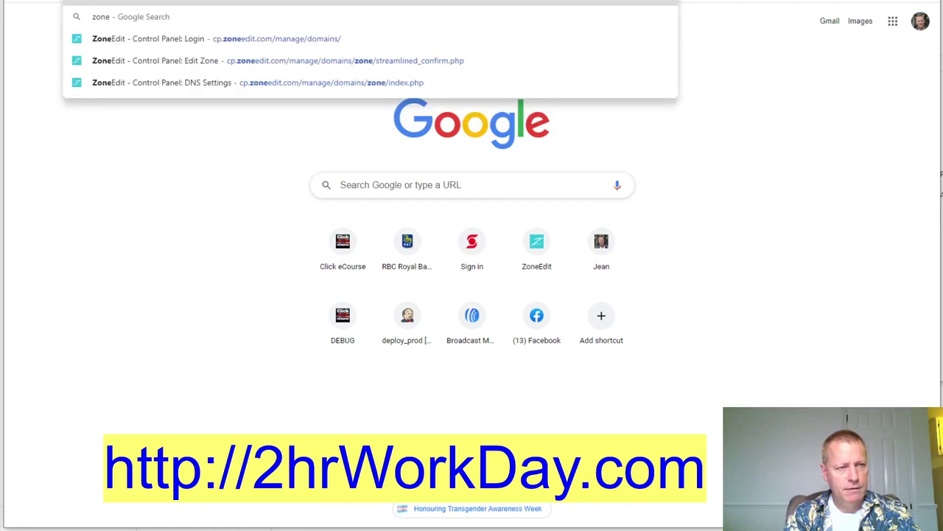
key(Return)
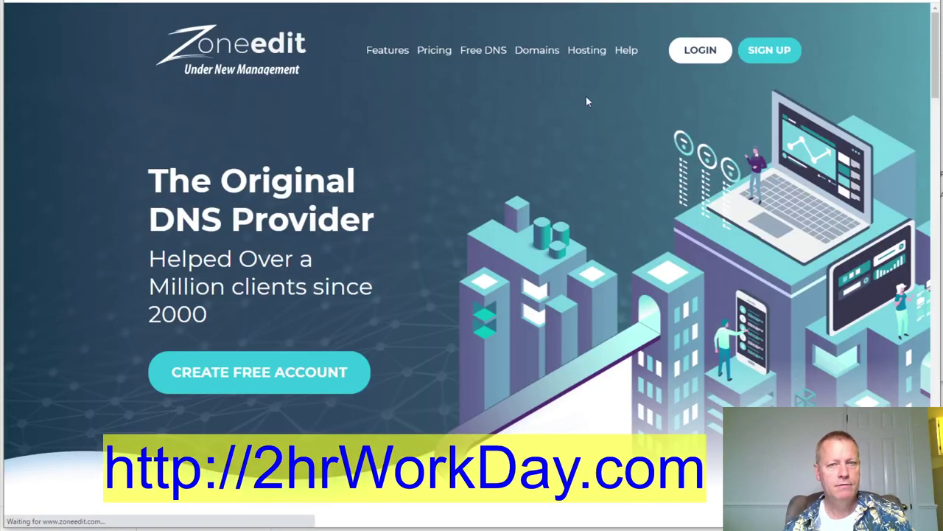
click(713, 60)
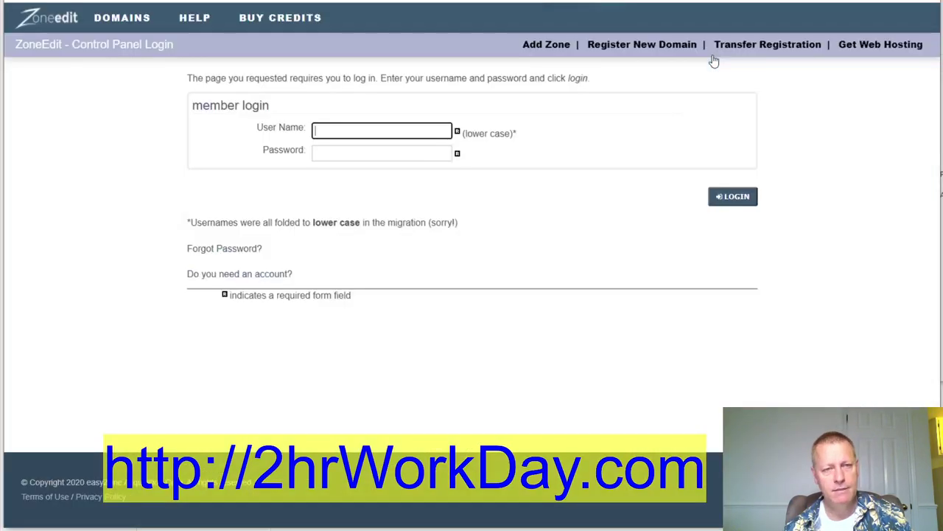
click(723, 197)
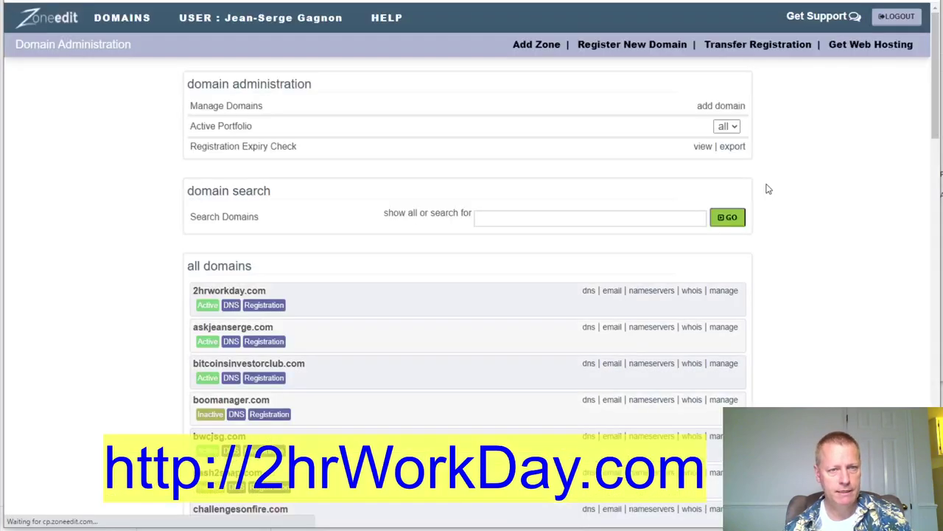
Open the DNS settings of the domain 2hrworkday.com from the domain list
scroll(389, 262, down, 3)
scroll(305, 215, up, 3)
click(589, 233)
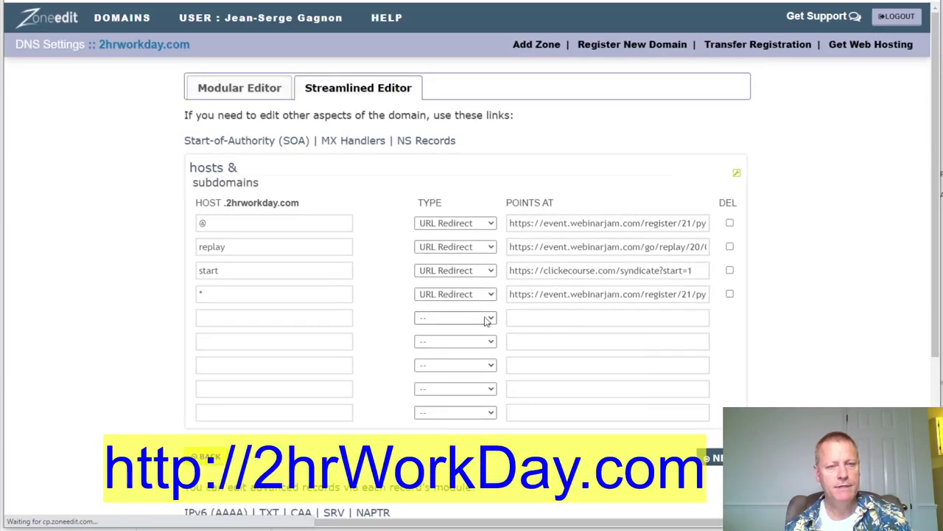
Examine the redirect URLs of the @, replay, start and * hosts of 2hrworkday.com
triple_click(578, 253)
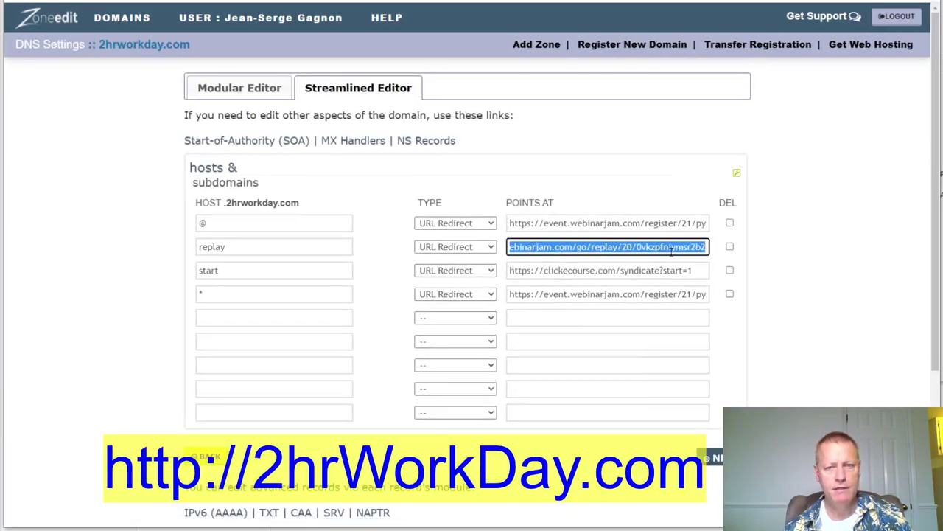
key(End)
drag(605, 225, 721, 228)
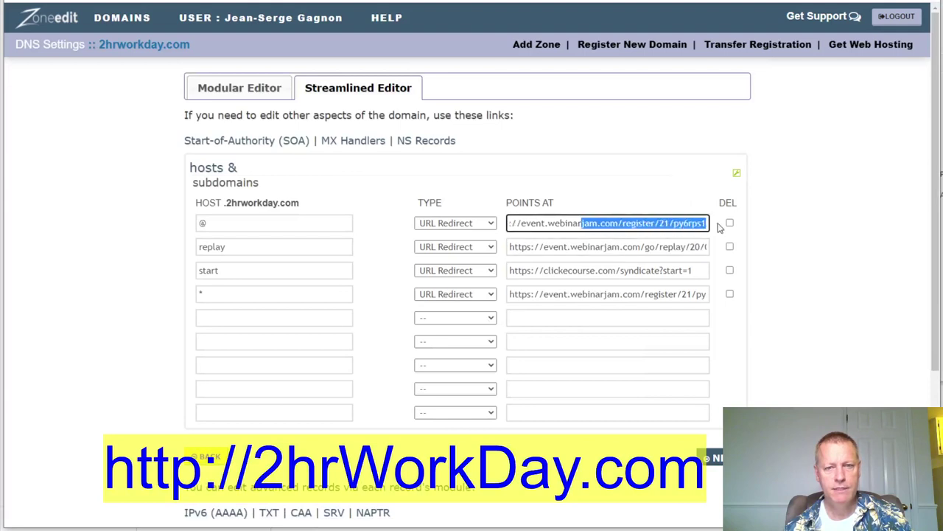
click(616, 252)
drag(616, 252, 729, 258)
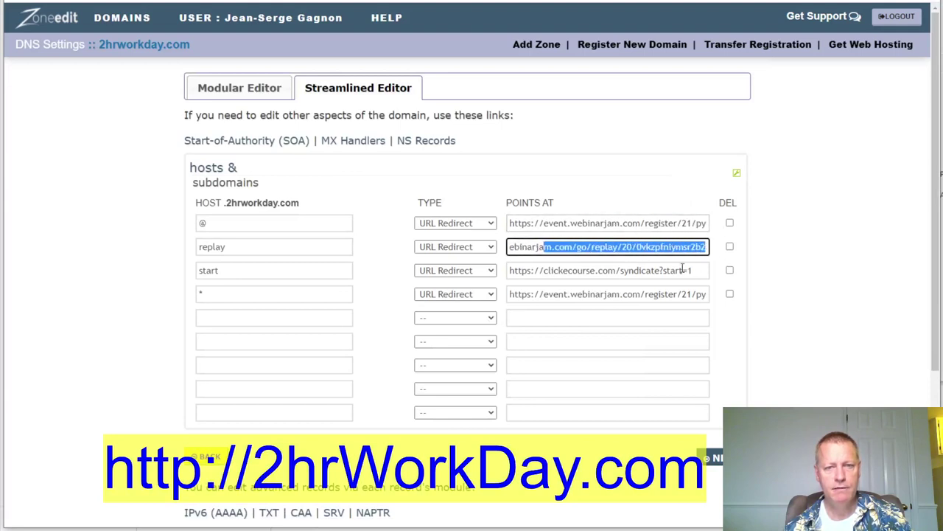
drag(596, 271, 715, 279)
drag(623, 297, 742, 312)
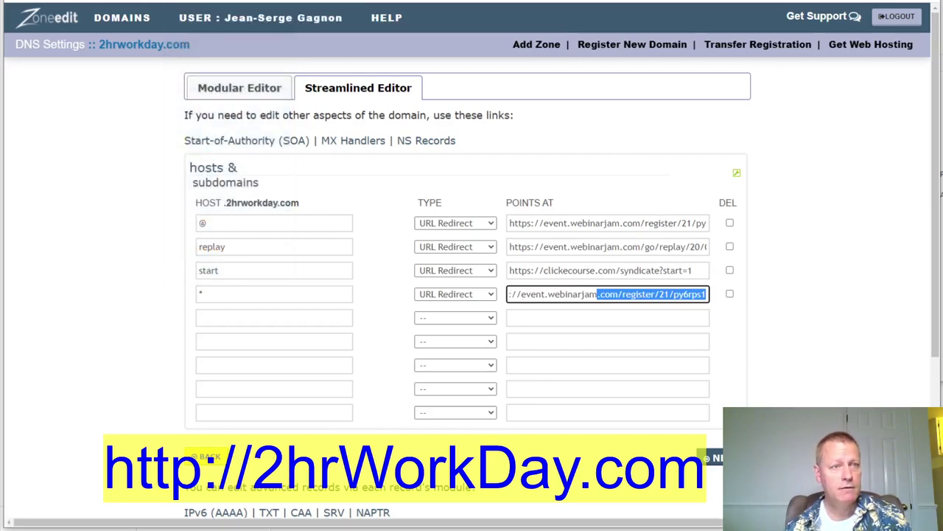
Switch to WebinarJam and look up the registration page and replay links of the Be Omnipresent 4 webinar
key(ctrl+Tab)
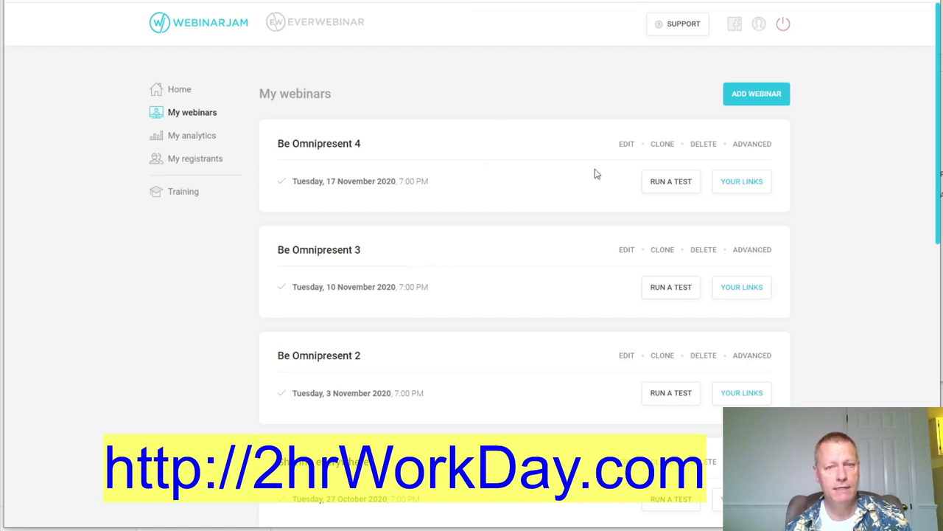
click(720, 190)
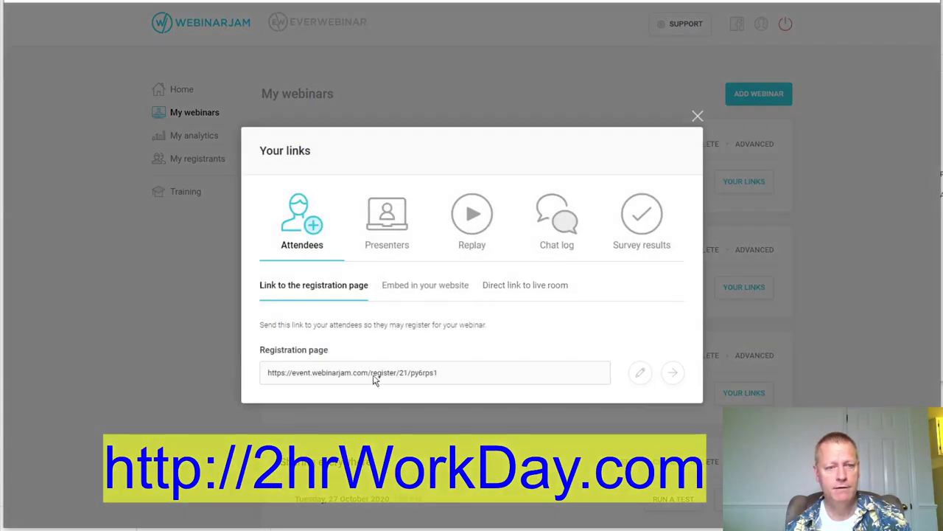
drag(446, 376, 272, 383)
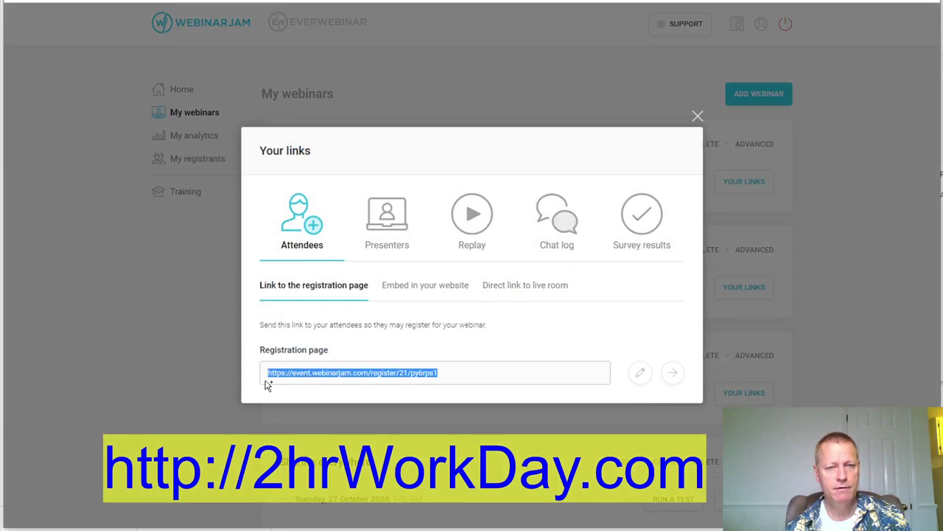
click(464, 224)
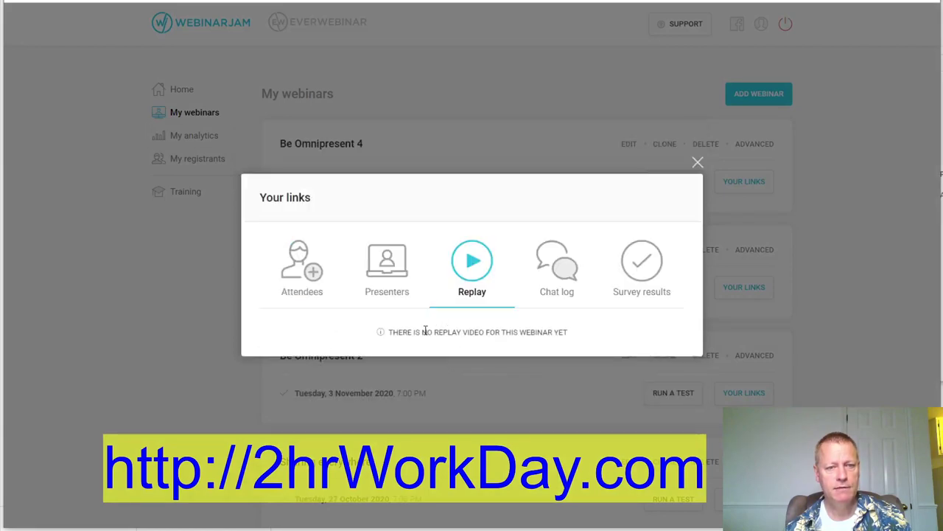
click(696, 166)
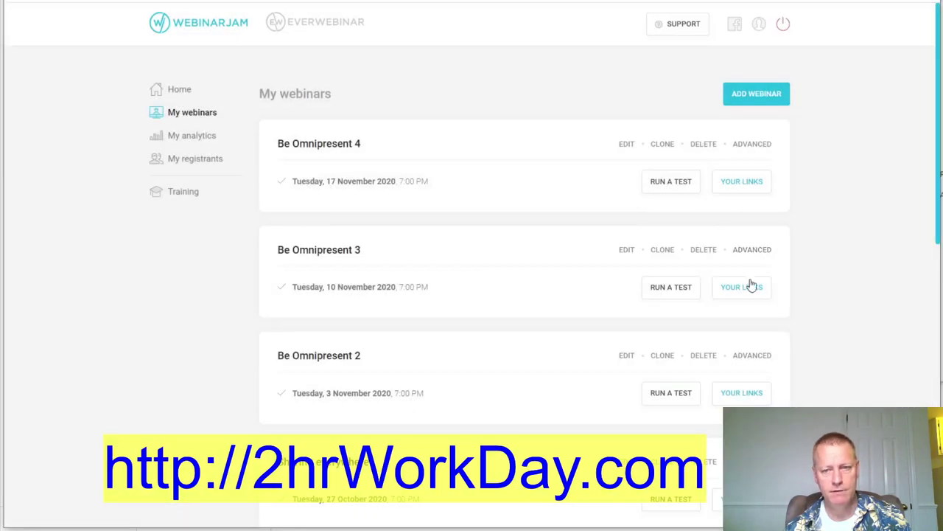
Look up the replay link of the Be Omnipresent 3 webinar for the session of Tuesday, 10 November 2020, 7:00 PM
click(743, 287)
click(475, 228)
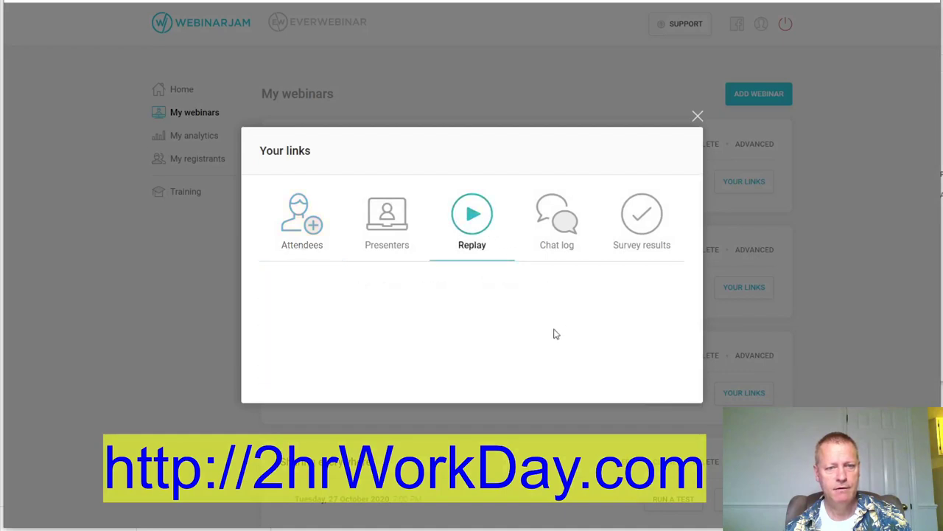
click(356, 343)
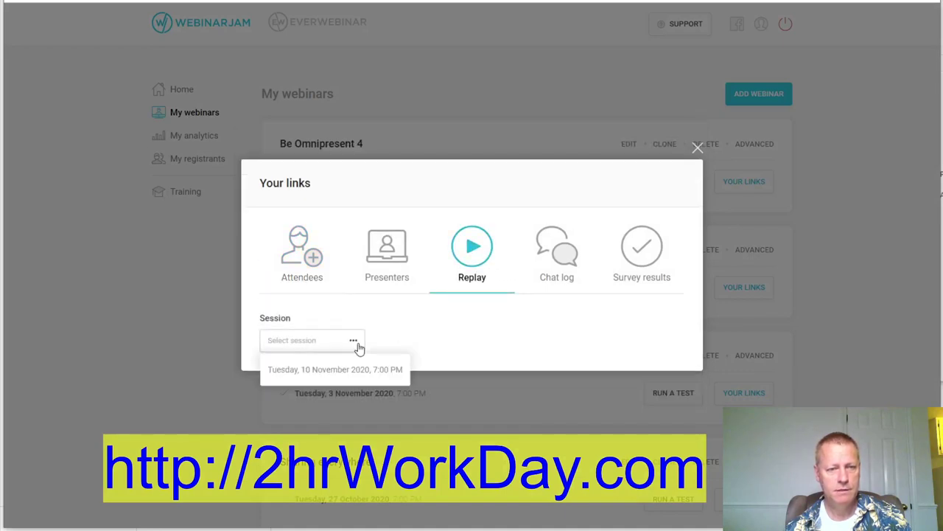
click(354, 370)
drag(433, 343, 599, 333)
click(602, 315)
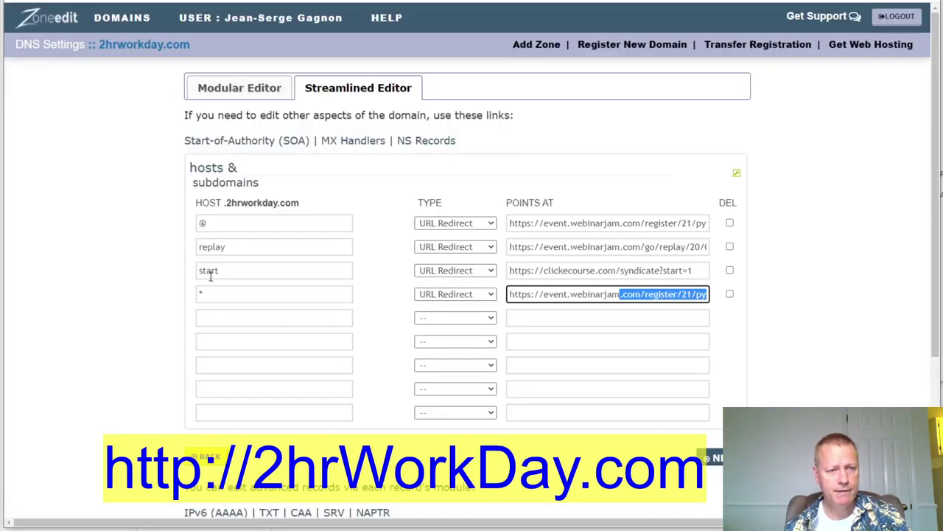
Switch back to ZoneEdit and check the start, replay and * host names and the @ host's redirect URL
double_click(209, 271)
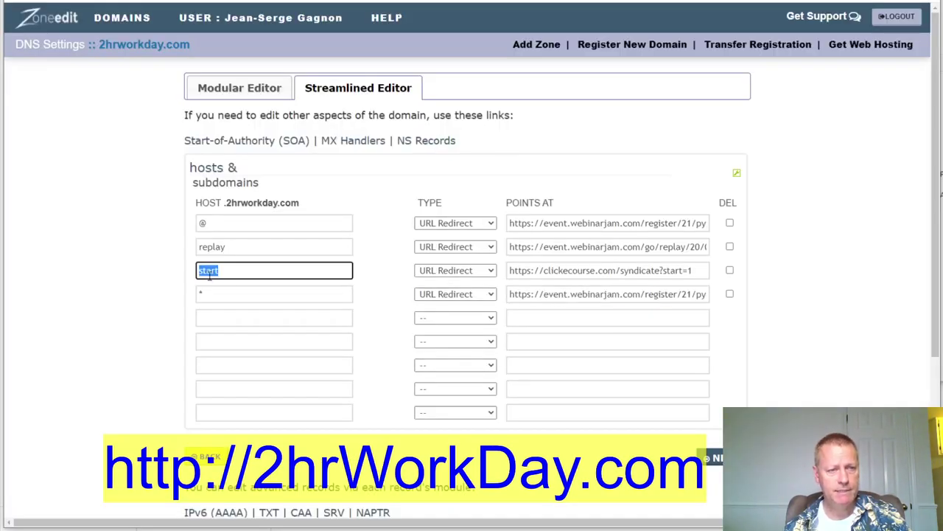
double_click(217, 248)
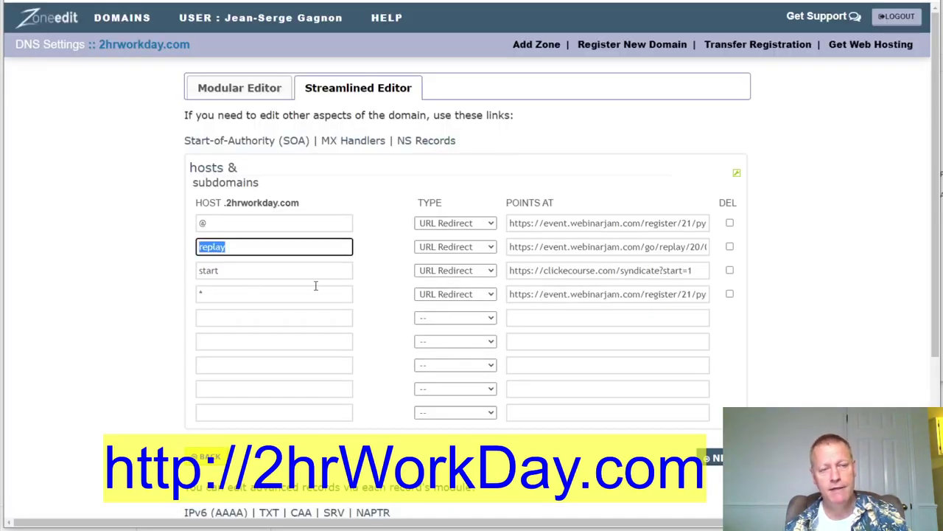
double_click(221, 293)
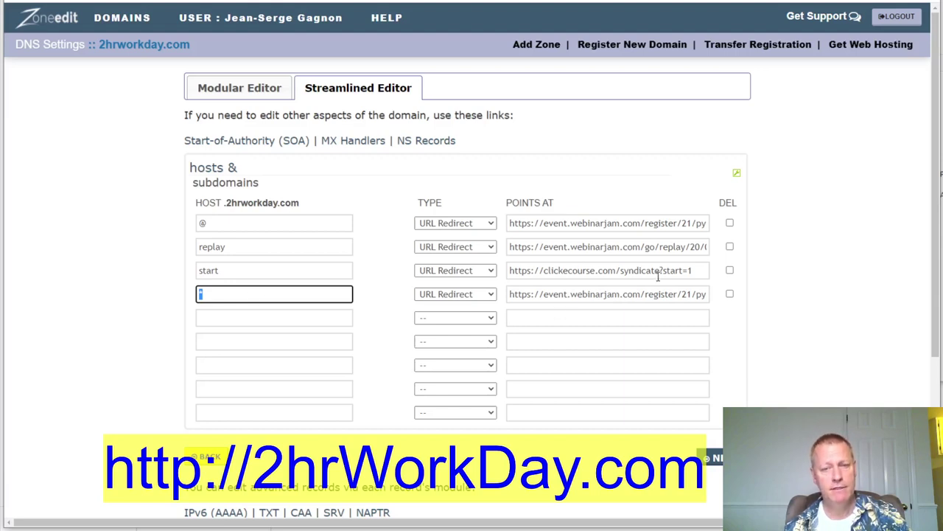
click(654, 248)
drag(644, 221, 735, 228)
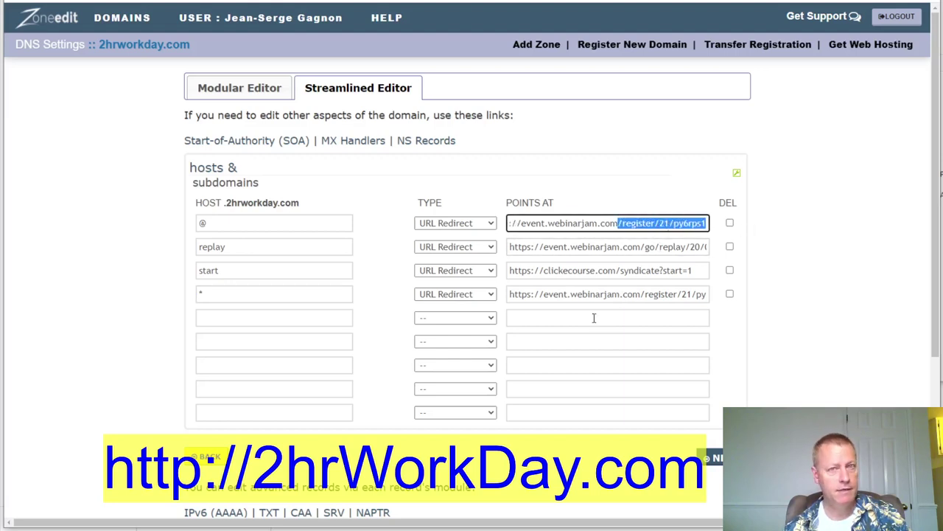
click(211, 317)
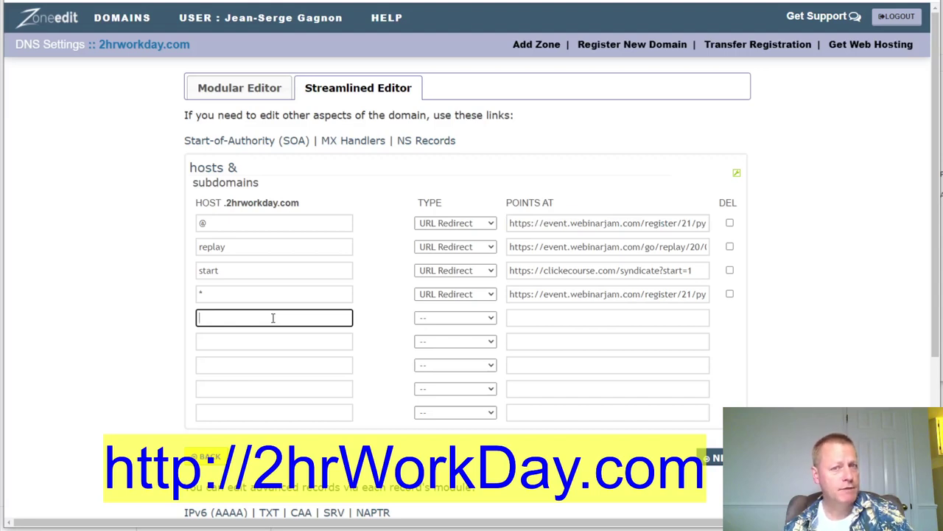
click(553, 320)
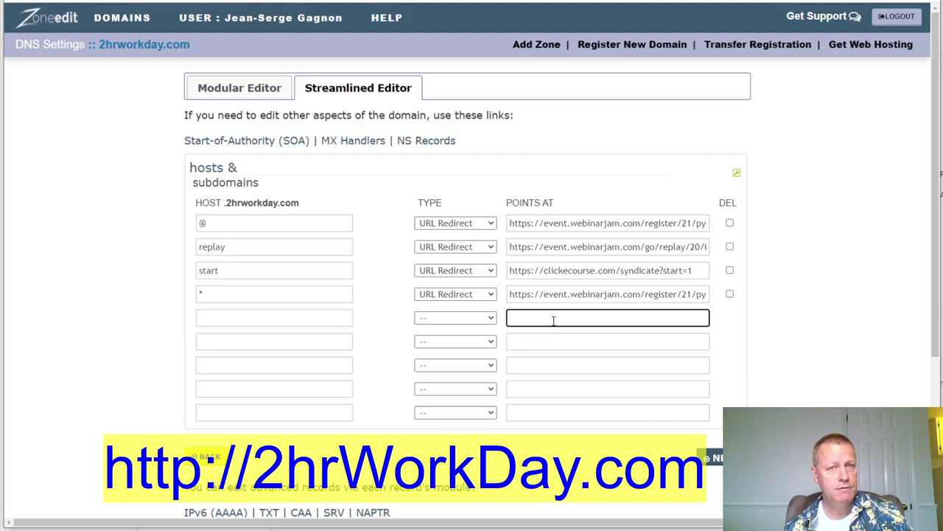
mouse_move(416, 23)
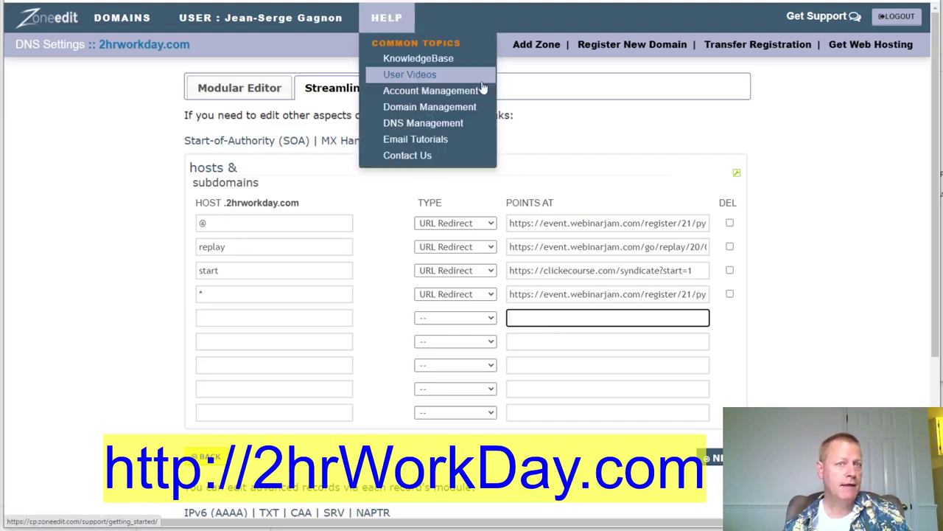
click(150, 244)
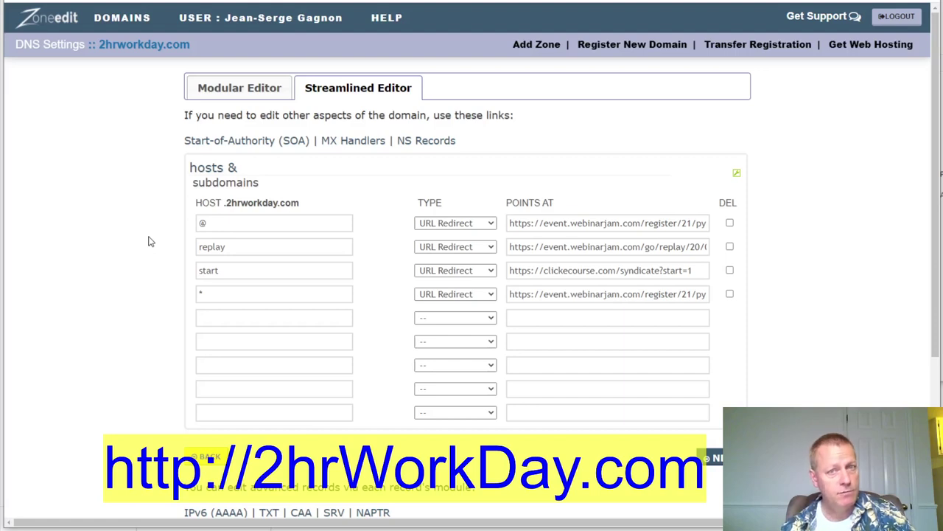
Switch to AWeber, close the missed-webinar message preview and save the Missed webinar campaign, returning to the campaign list
click(285, 312)
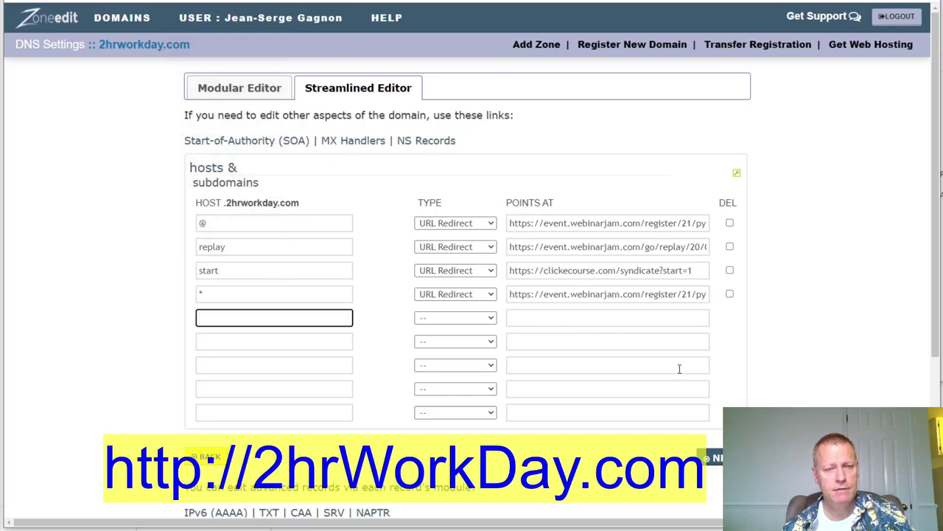
click(124, 21)
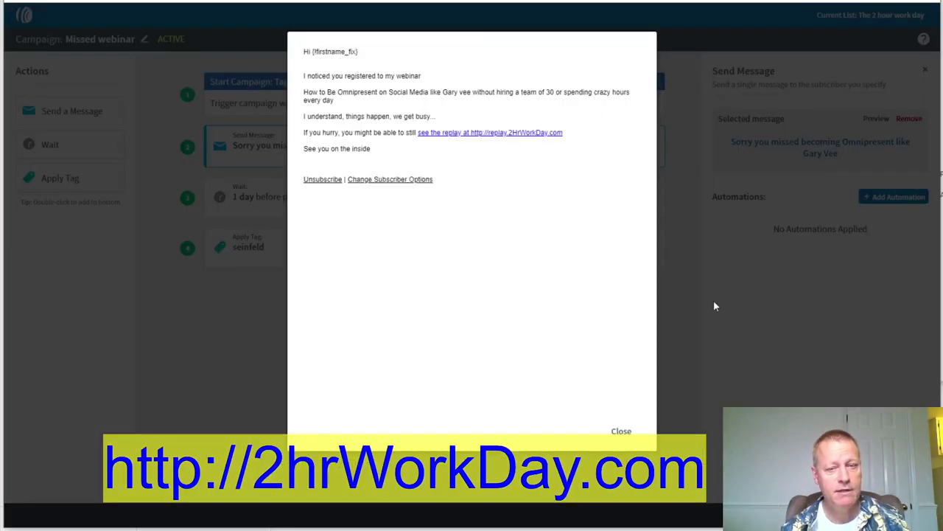
click(622, 430)
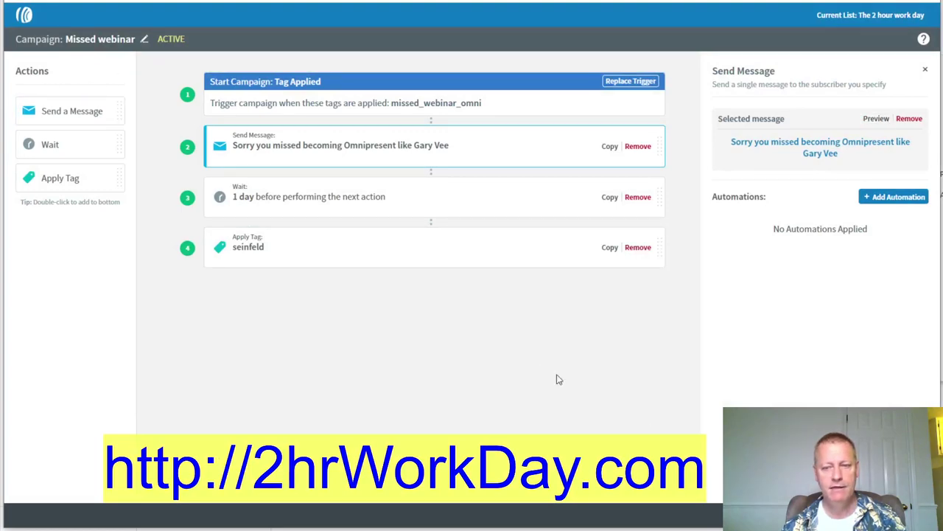
scroll(435, 316, down, 1)
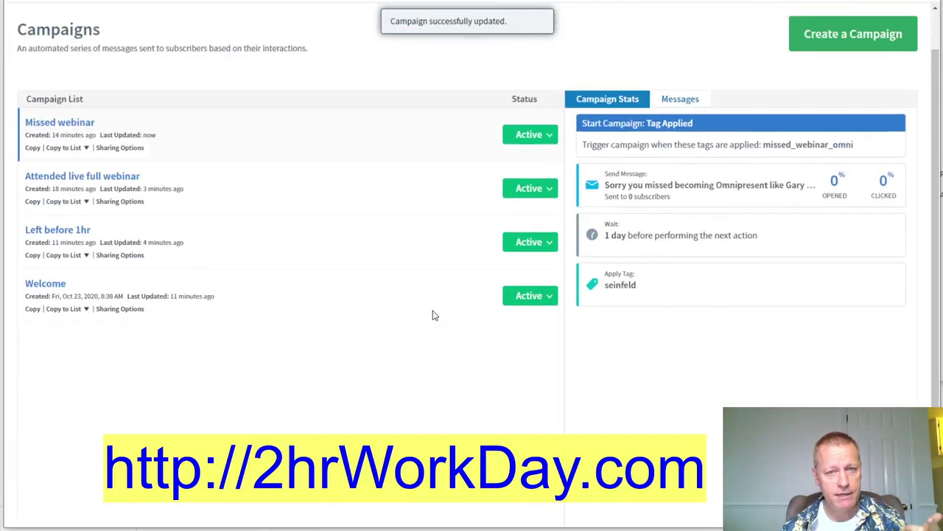
scroll(434, 316, up, 1)
scroll(435, 315, down, 1)
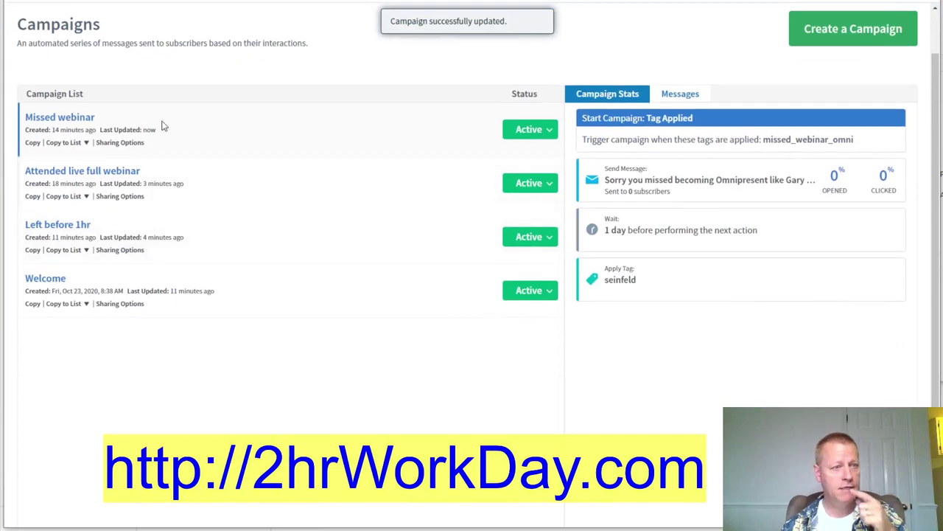
scroll(162, 126, up, 1)
double_click(76, 82)
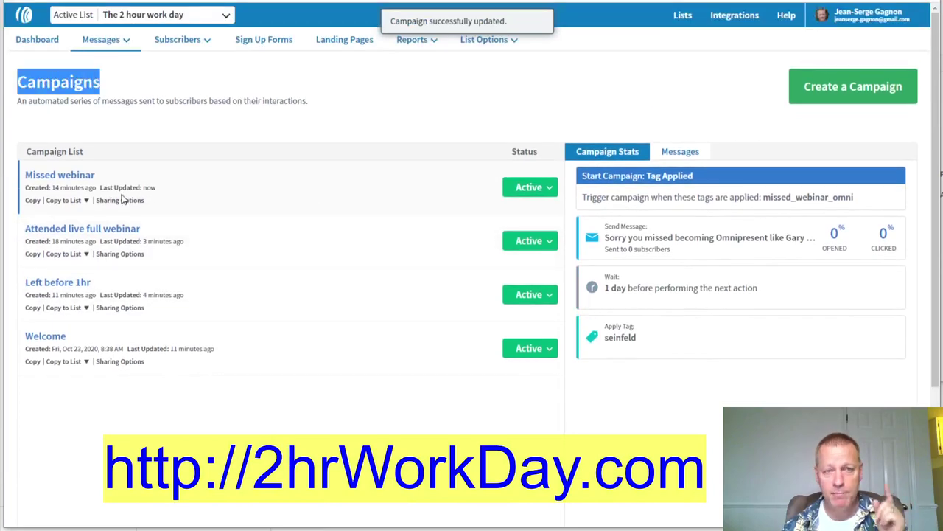
scroll(298, 317, down, 3)
scroll(291, 221, up, 3)
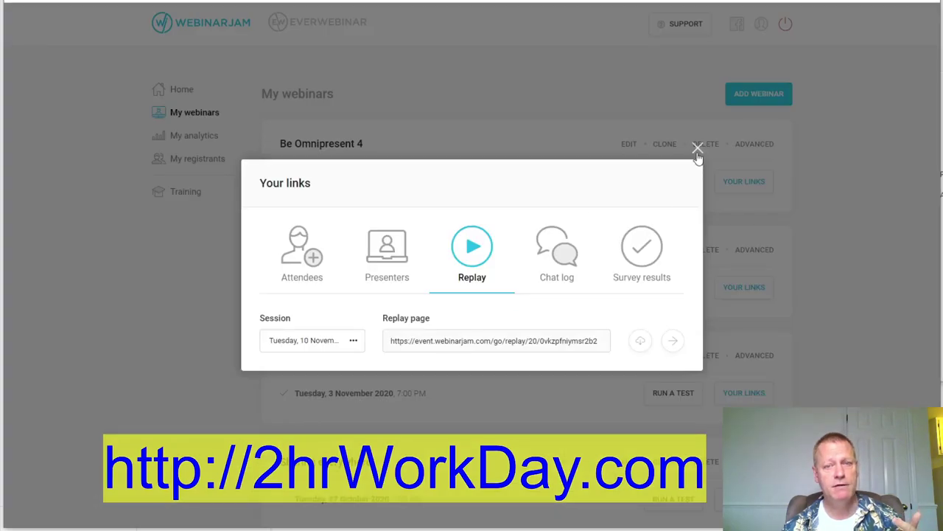
Switch to WebinarJam and open the Be Omnipresent 4 webinar for editing with Full configuration and Schedule for later
click(697, 148)
click(628, 143)
click(620, 258)
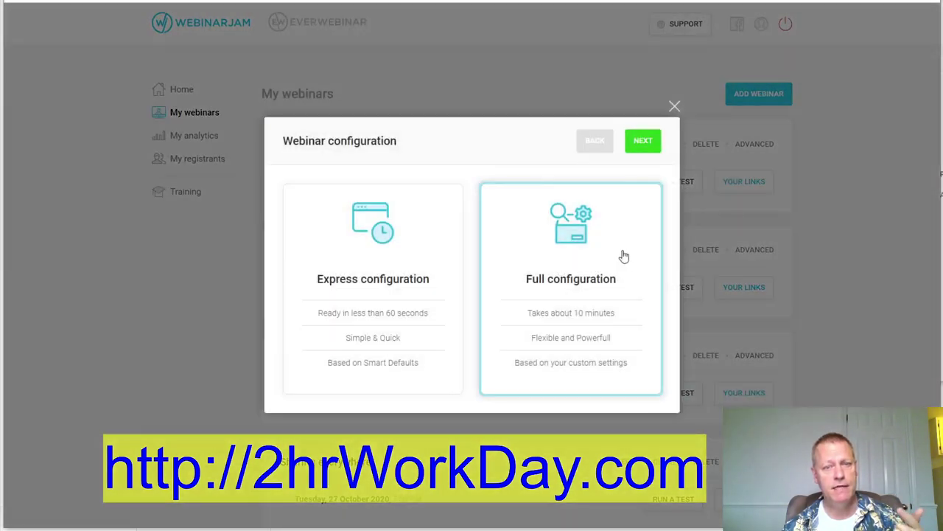
click(640, 142)
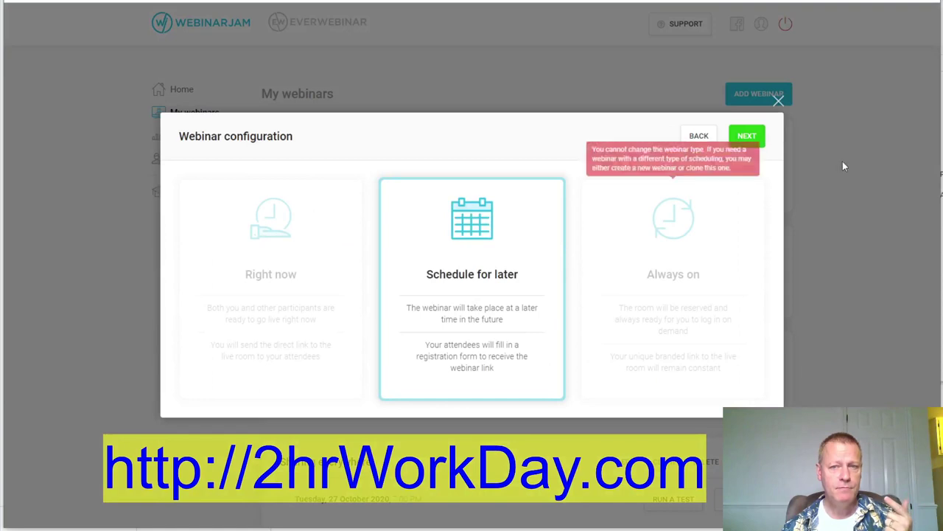
click(758, 138)
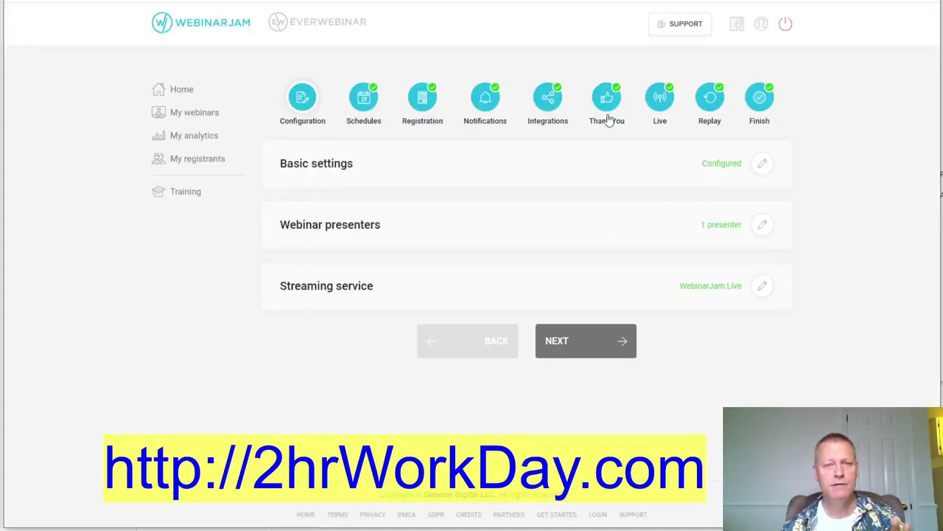
Open the AWeber integration rules in the webinar's email autoresponder integration settings
click(547, 103)
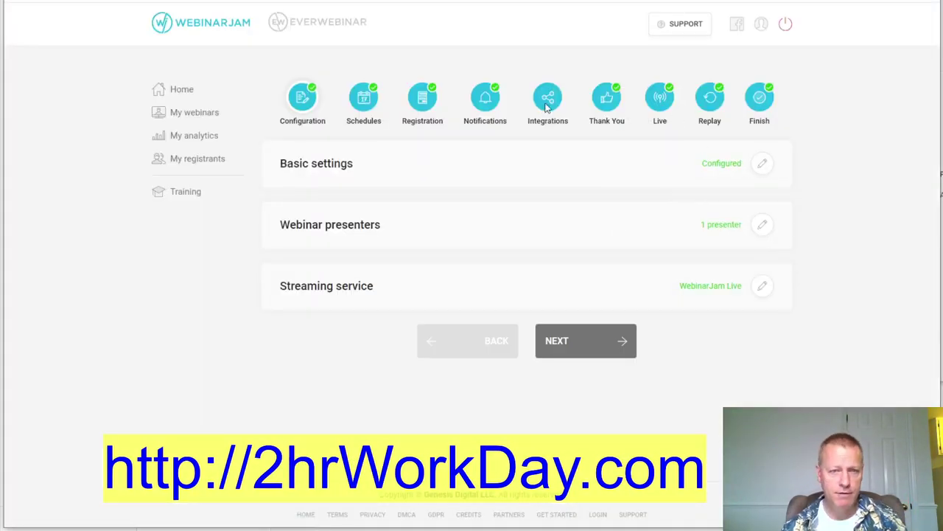
click(762, 164)
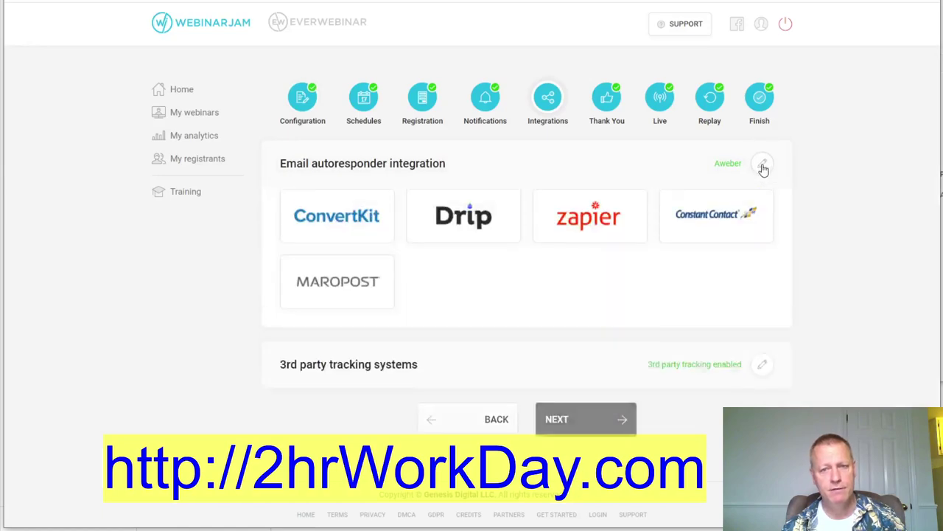
click(459, 236)
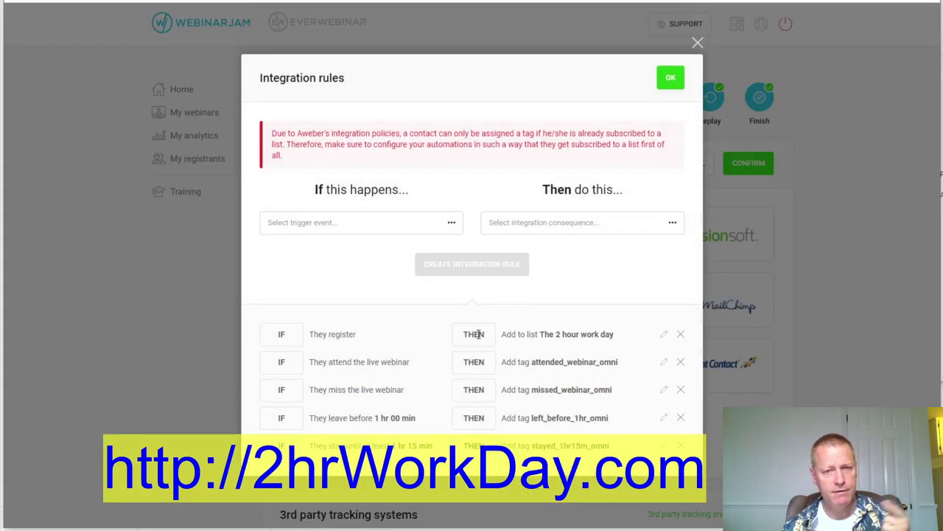
Look through the available trigger events and integration consequences for a new AWeber rule
click(356, 222)
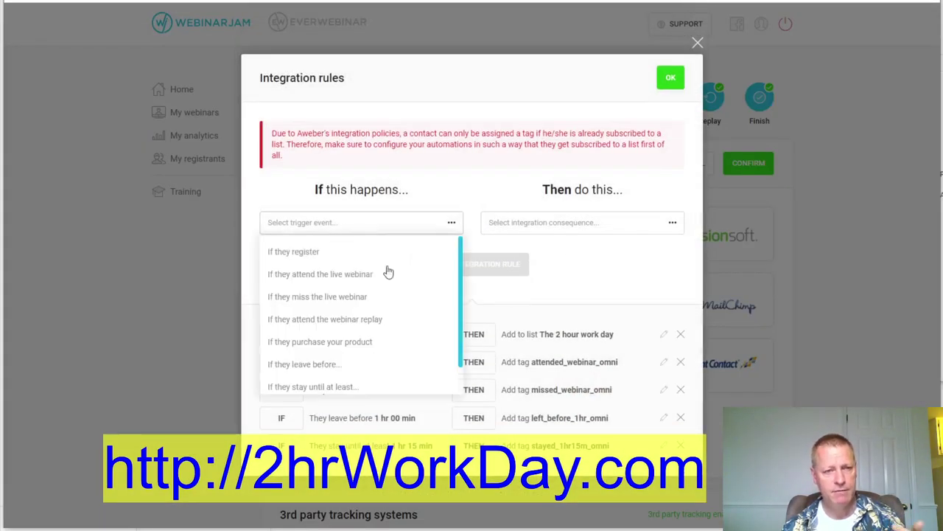
click(574, 284)
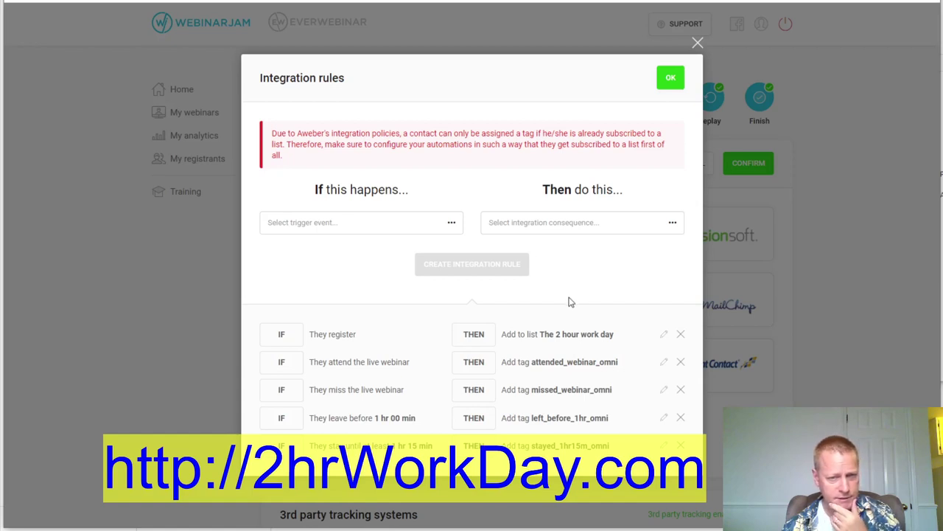
click(566, 226)
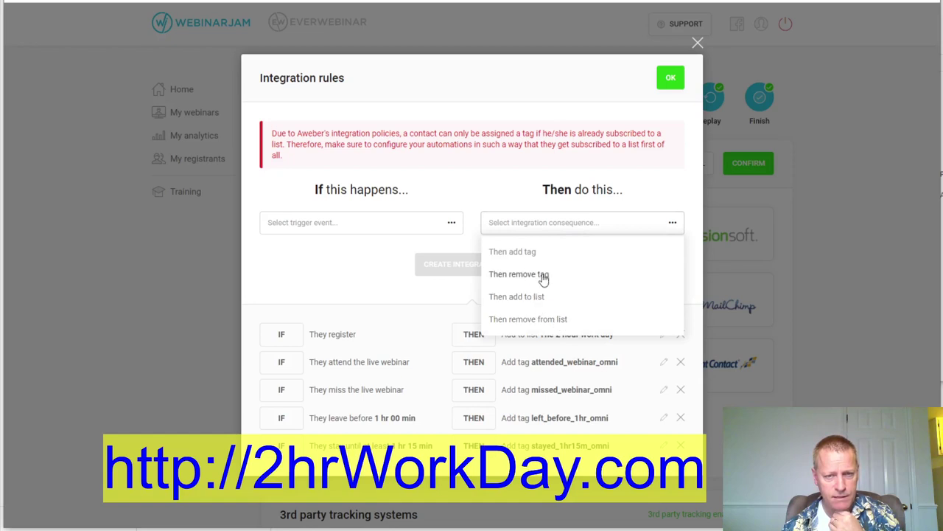
click(356, 271)
Create an integration rule that adds the tag attended_replay_omni if they attend the webinar replay, and accept the rules
click(455, 227)
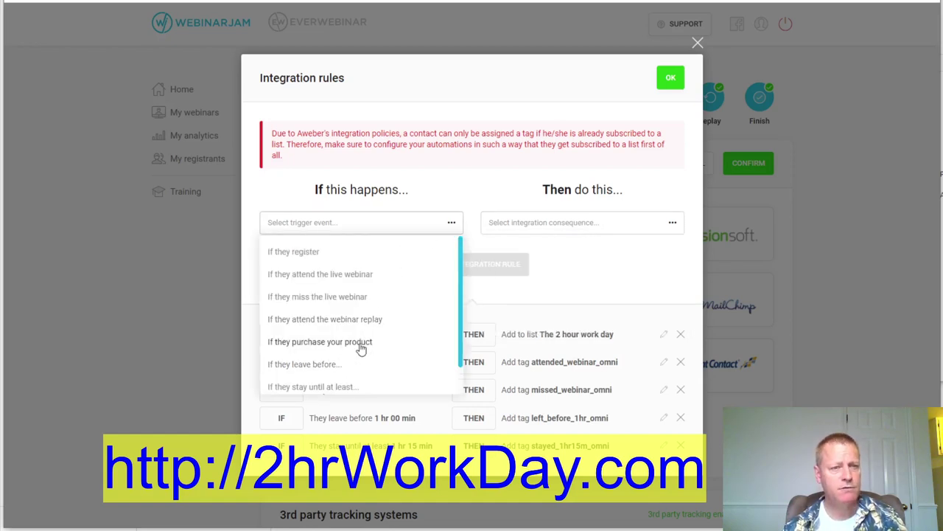
scroll(361, 364, down, 1)
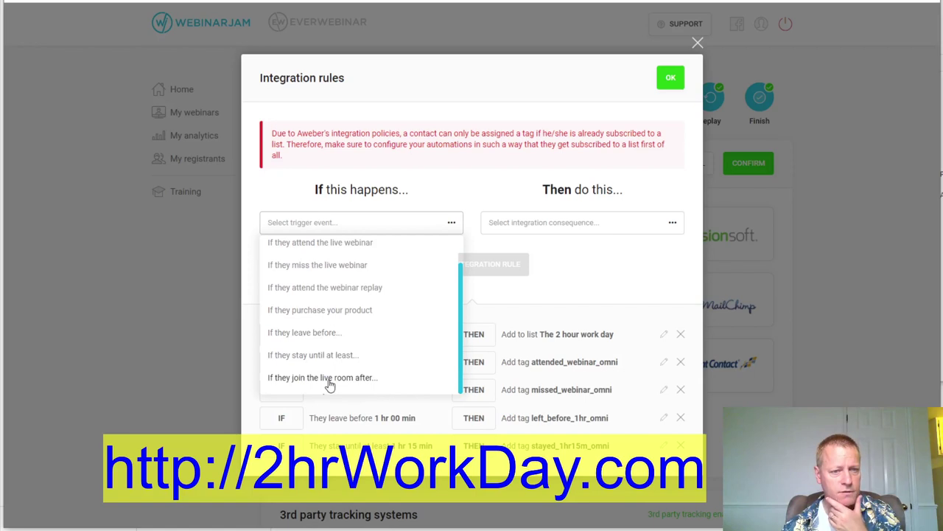
scroll(330, 330, up, 1)
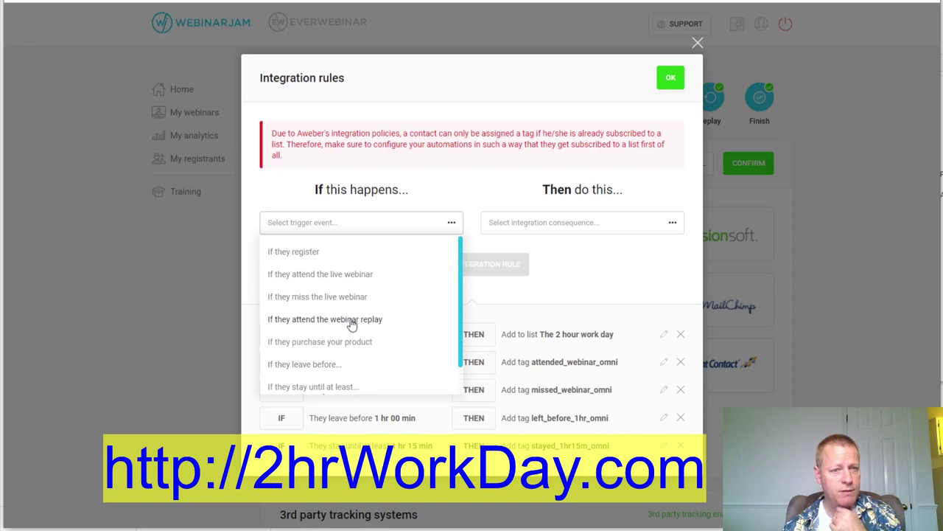
click(351, 325)
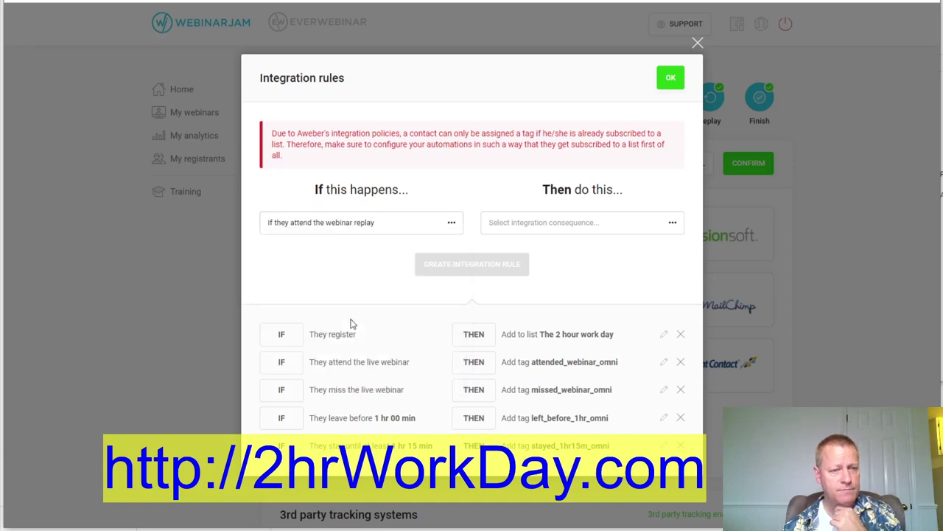
click(539, 229)
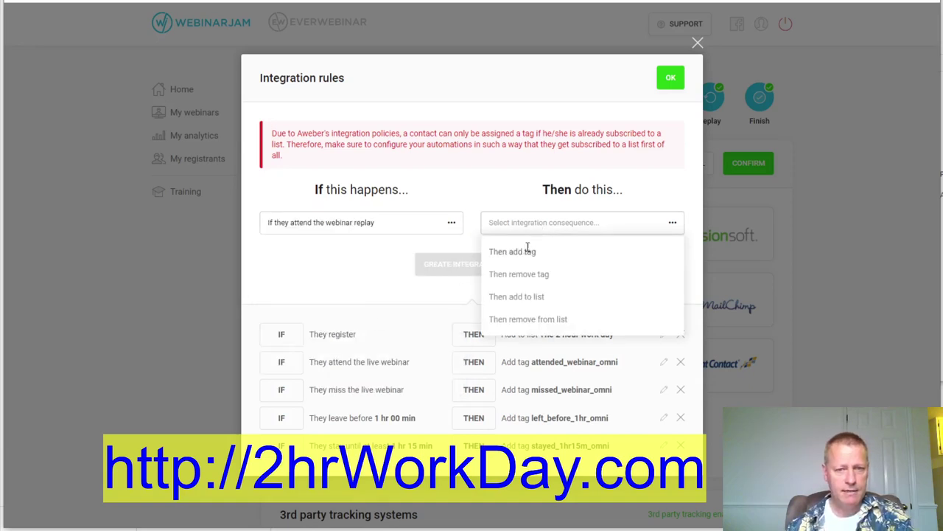
click(528, 252)
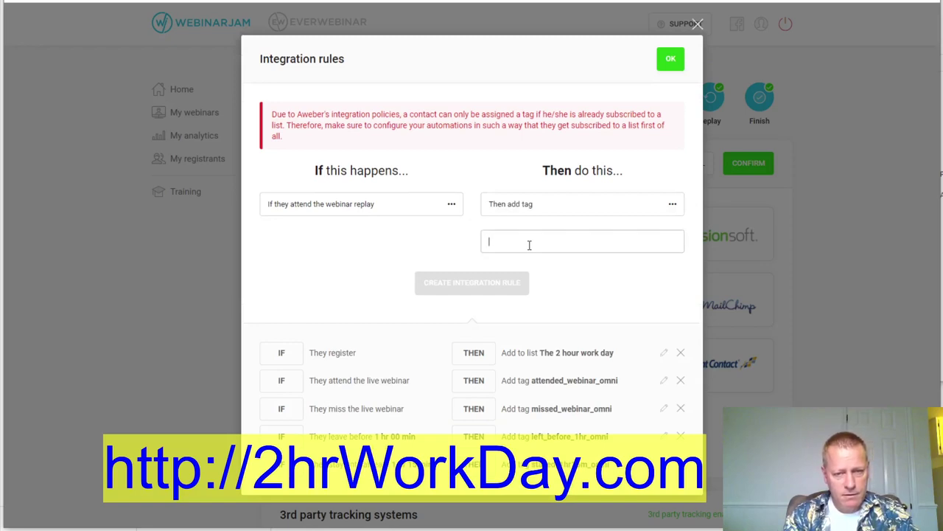
text(attended_replay_omni)
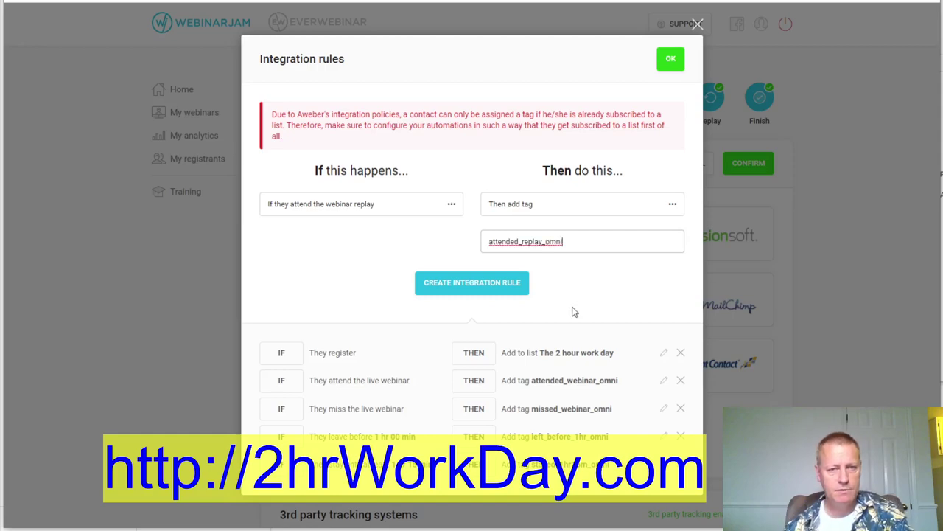
click(472, 284)
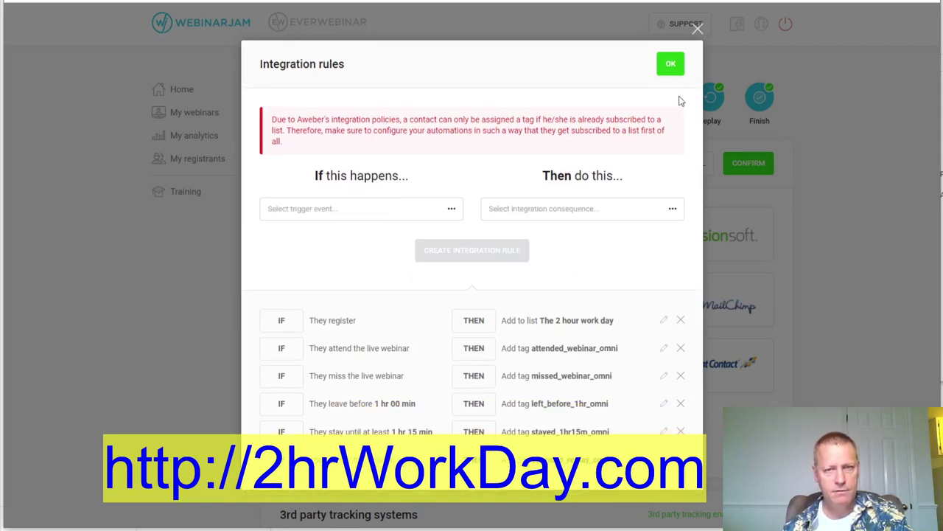
click(670, 65)
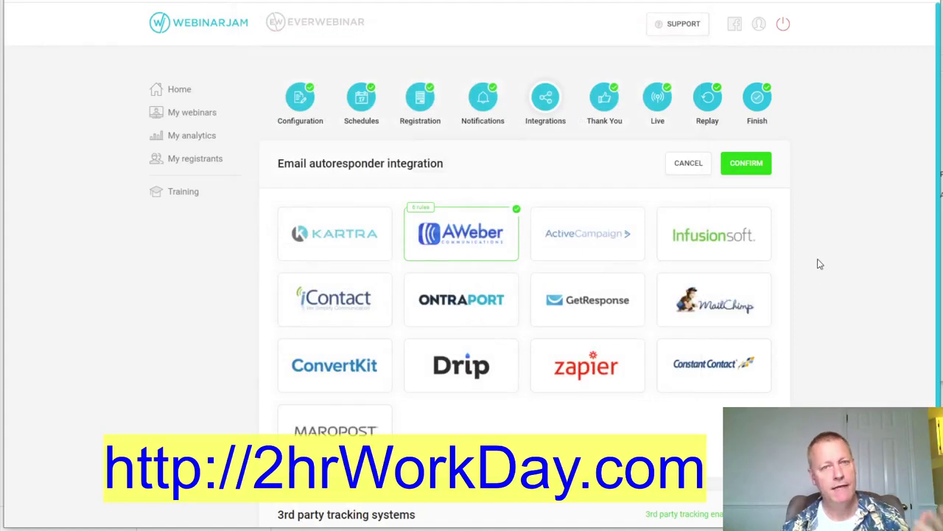
Switch to the Perfect Webinar / Perfect Funnel diagram and examine its webinar, encore and replay stages
mouse_move(726, 286)
scroll(726, 286, down, 2)
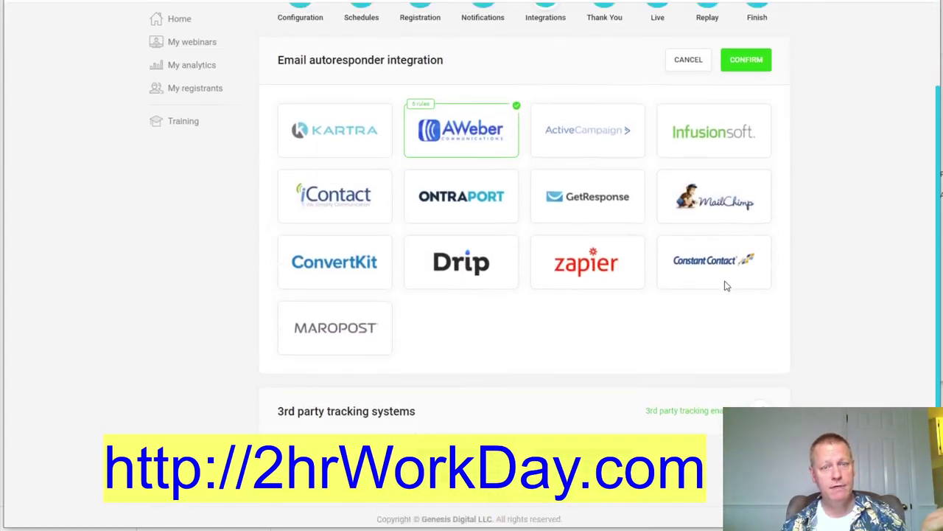
scroll(726, 286, up, 2)
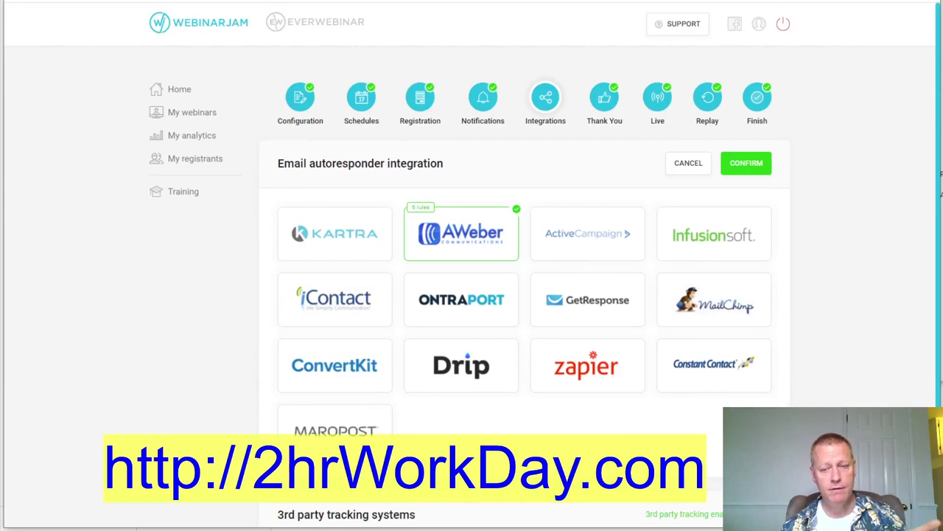
key(alt+Tab)
scroll(556, 300, down, 2)
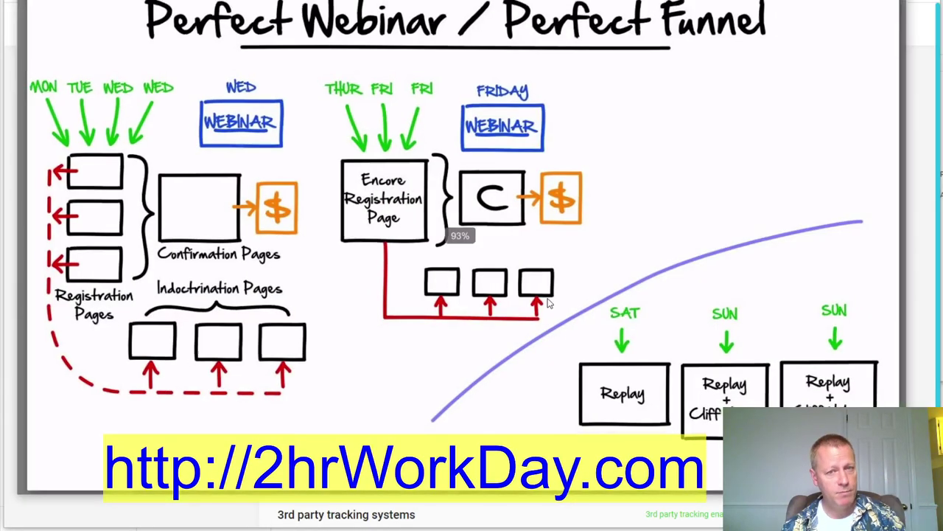
scroll(548, 303, up, 2)
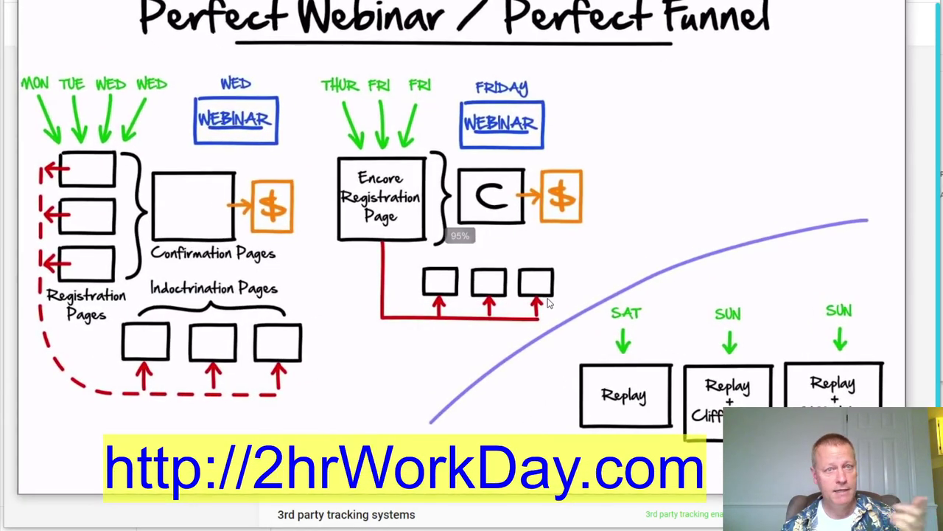